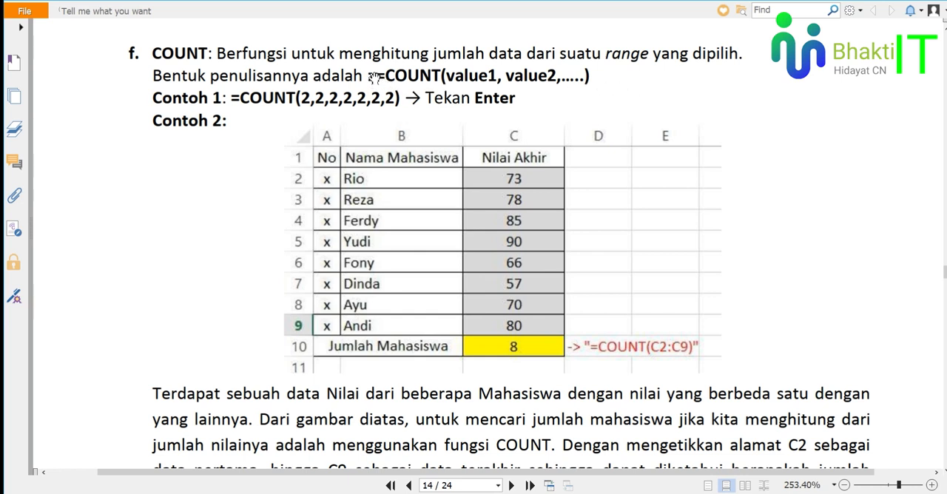
Review the COUNT function's syntax in the PDF document, and switch to the student list workbook in Excel.
left_click_drag(376, 76, 590, 76)
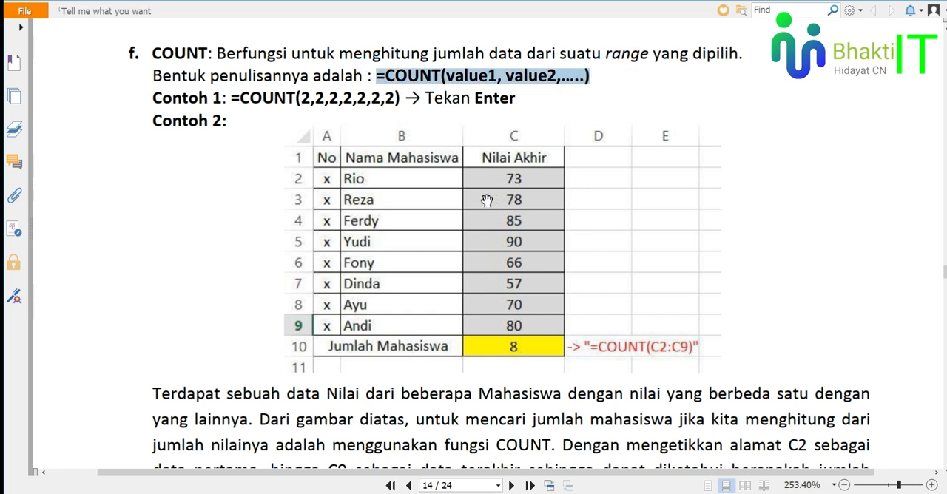
left_click(210, 178)
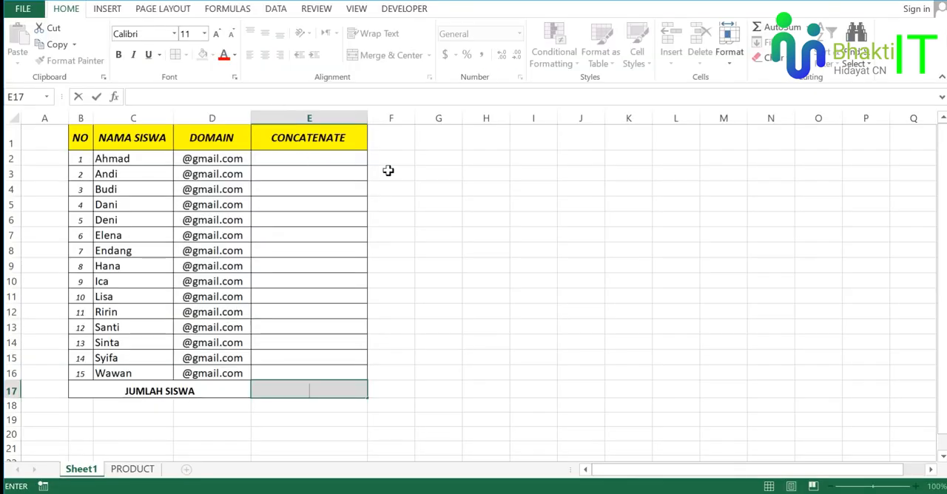
left_click(386, 173)
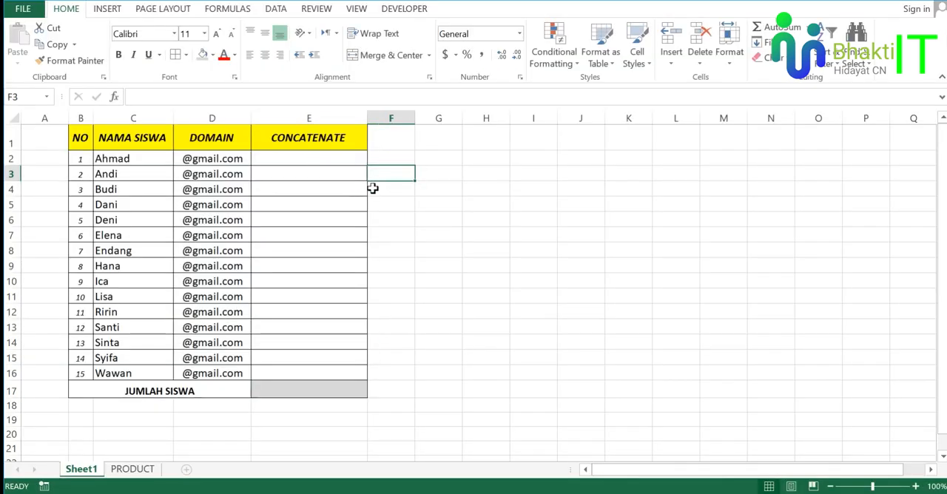
Examine the student names in C2:C16 and their numbering in B2:B16 as the data for the student count.
left_click(348, 191)
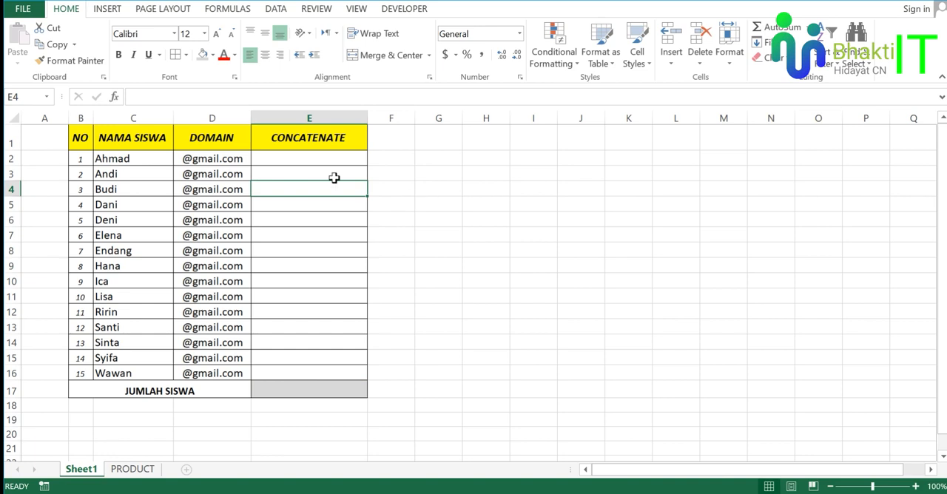
left_click(381, 235)
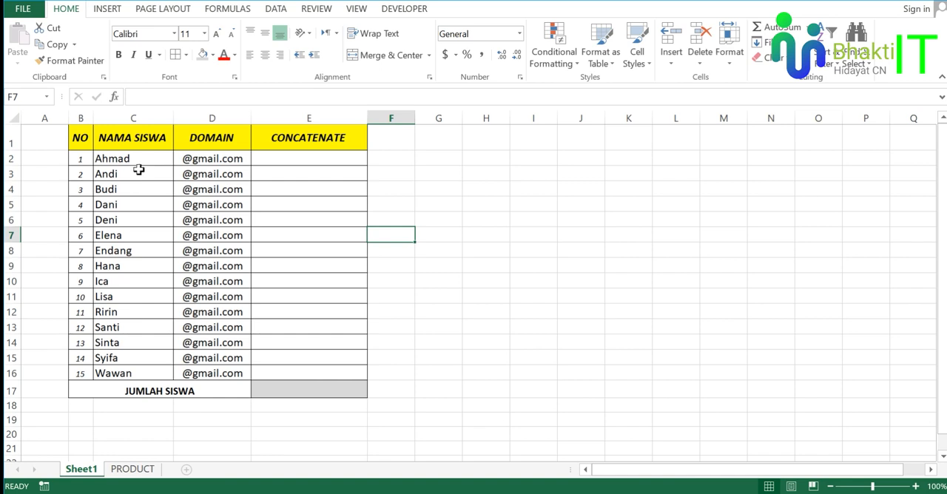
left_click_drag(137, 158, 153, 373)
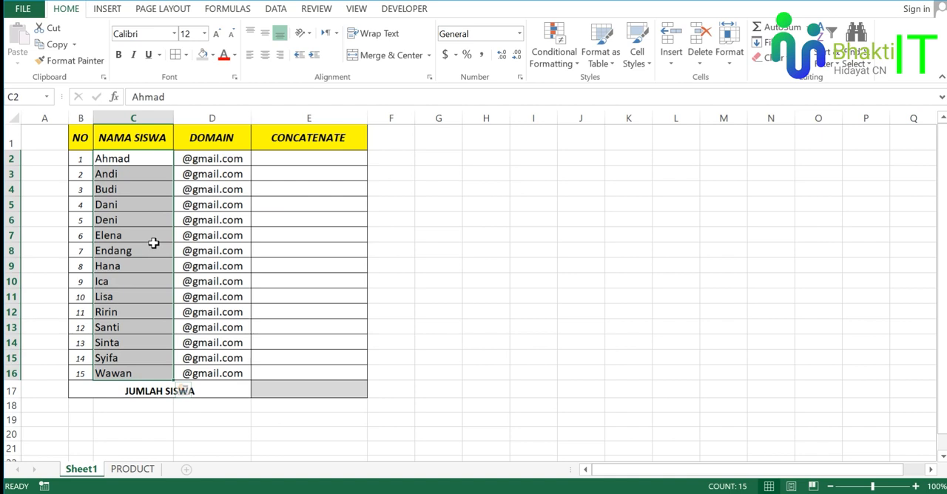
left_click(155, 249)
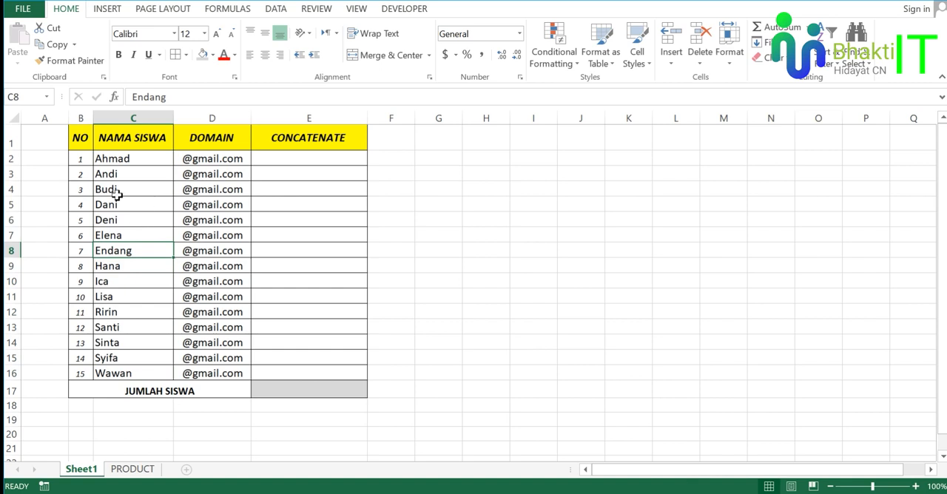
left_click_drag(80, 158, 80, 373)
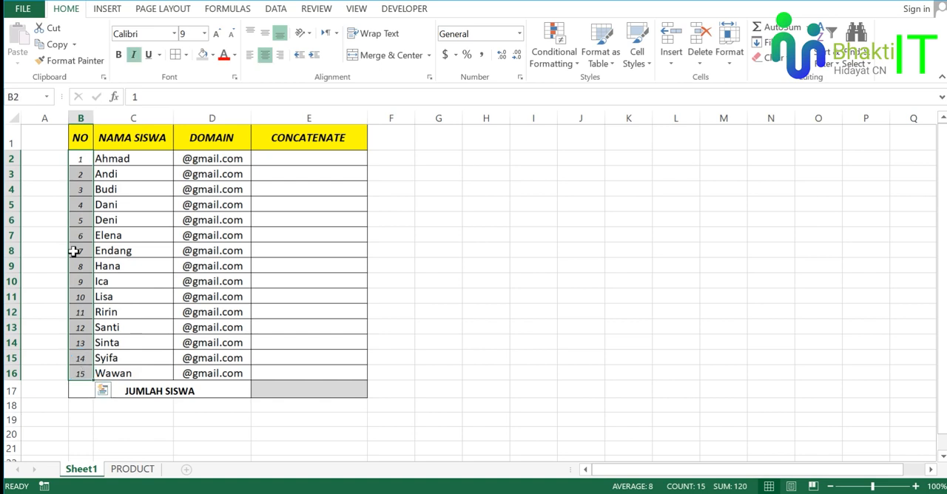
left_click(116, 275)
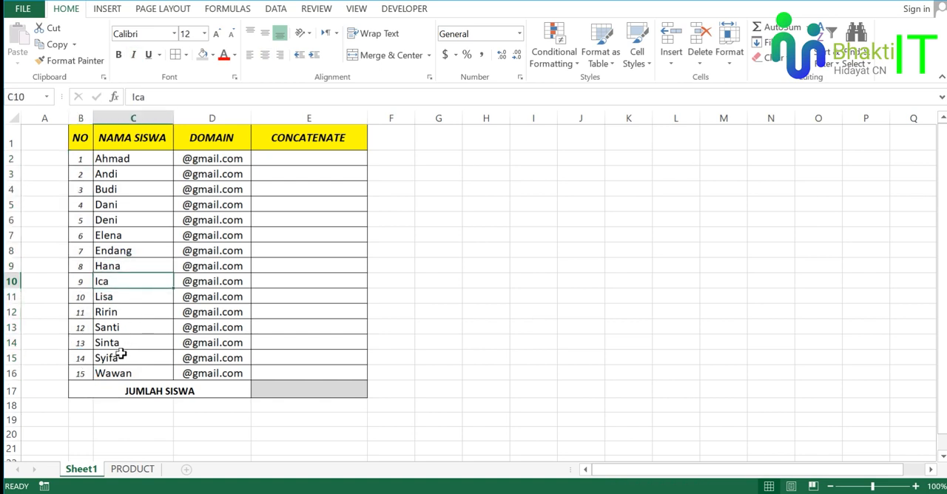
left_click(13, 372)
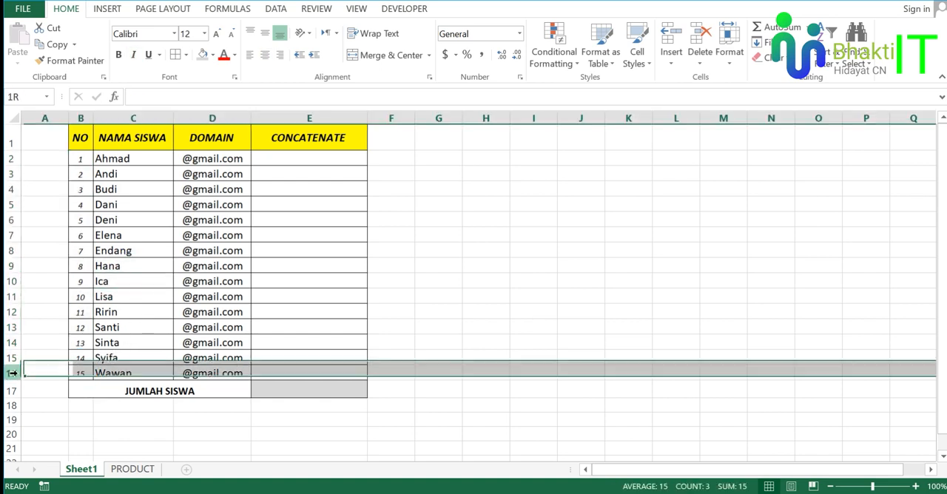
left_click(138, 234)
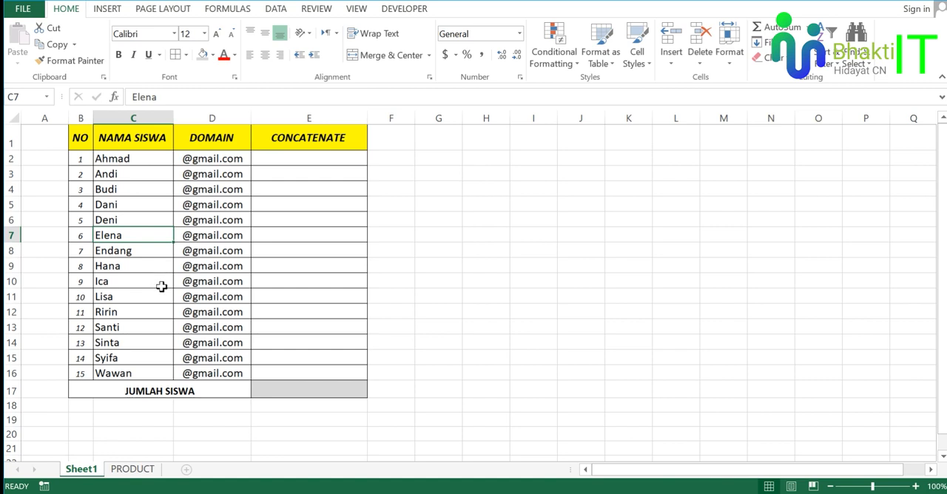
Enter the formula =COUNT(C2:C16) in cell E17 of the JUMLAH SISWA row.
left_click(278, 387)
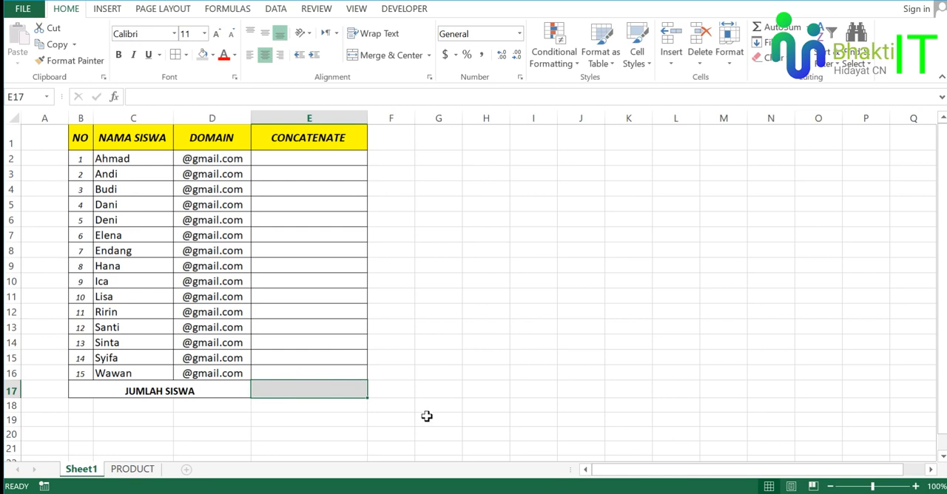
type("=coun")
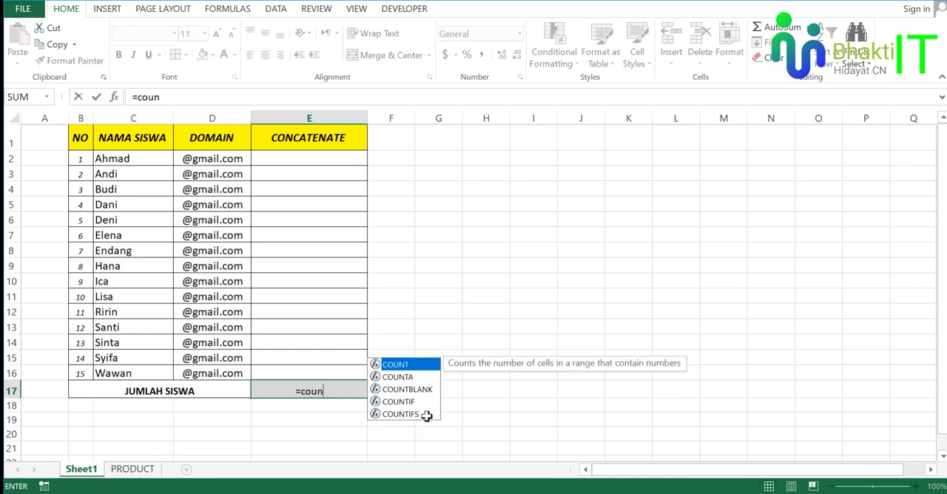
key("Tab")
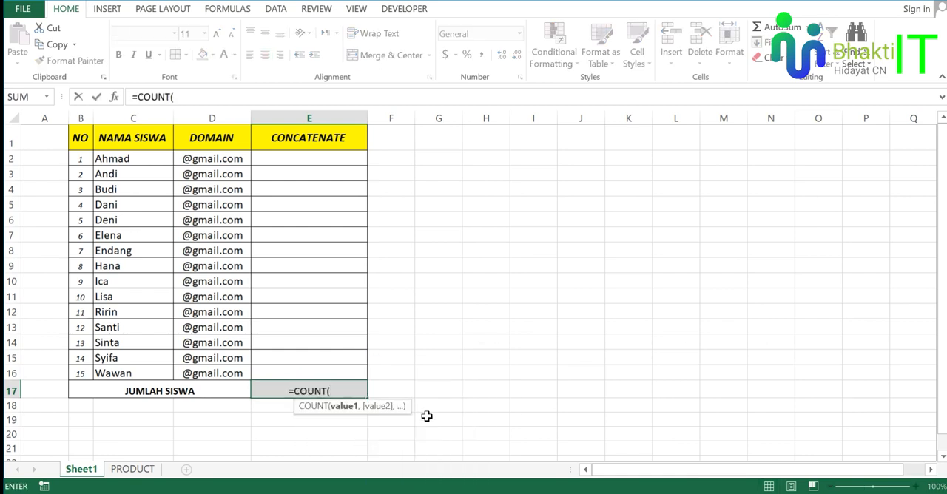
left_click_drag(156, 159, 157, 369)
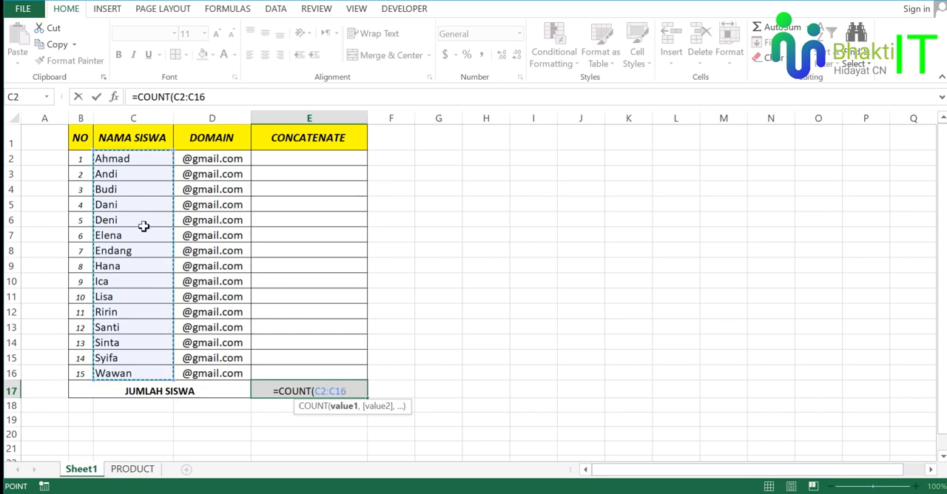
type(")")
key("Return")
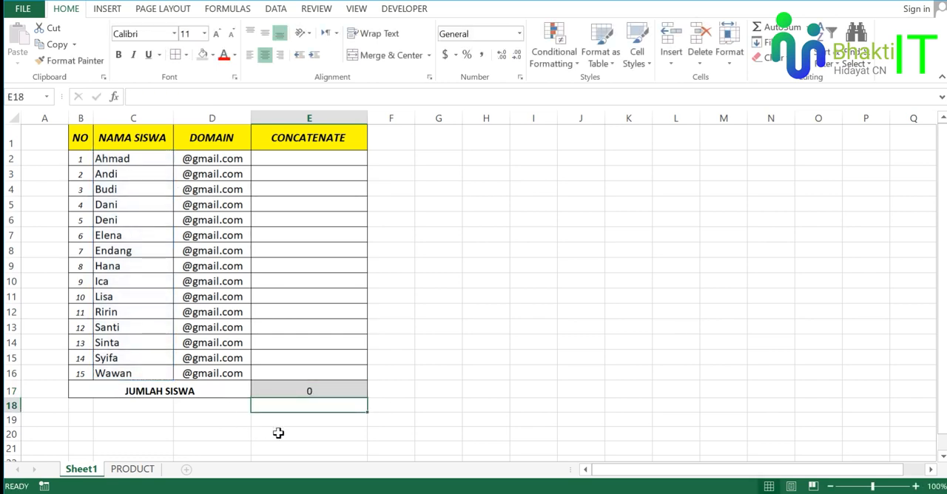
Examine the COUNT formula in E17 against the text entries in C2:C16 and the numbers in column B.
left_click(321, 393)
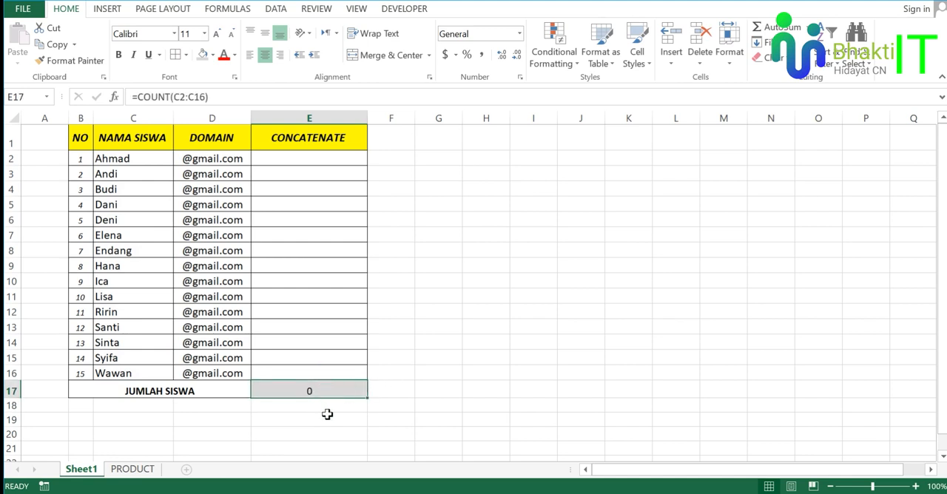
left_click(146, 280)
left_click(151, 252)
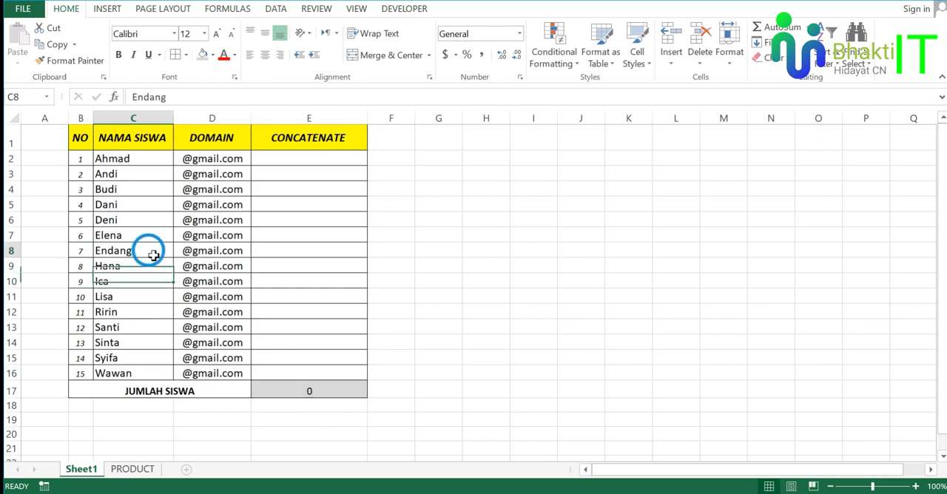
left_click(154, 265)
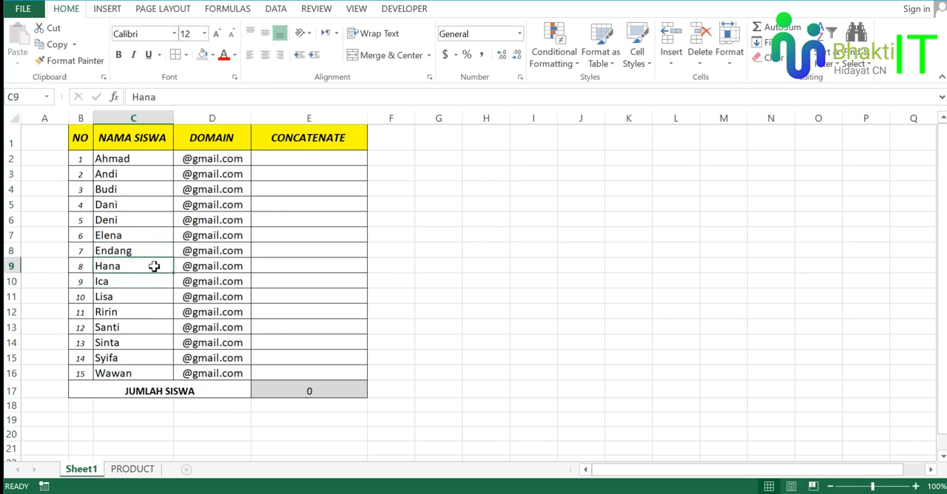
left_click(310, 388)
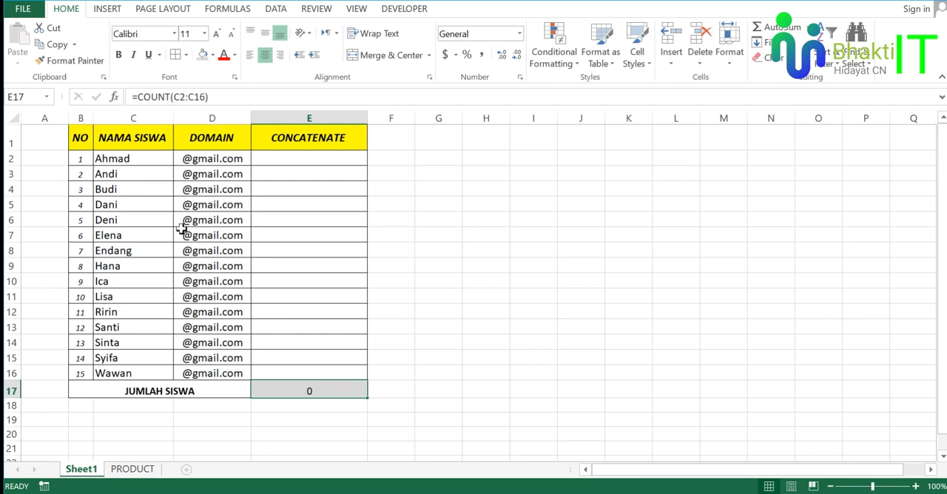
left_click_drag(139, 155, 144, 372)
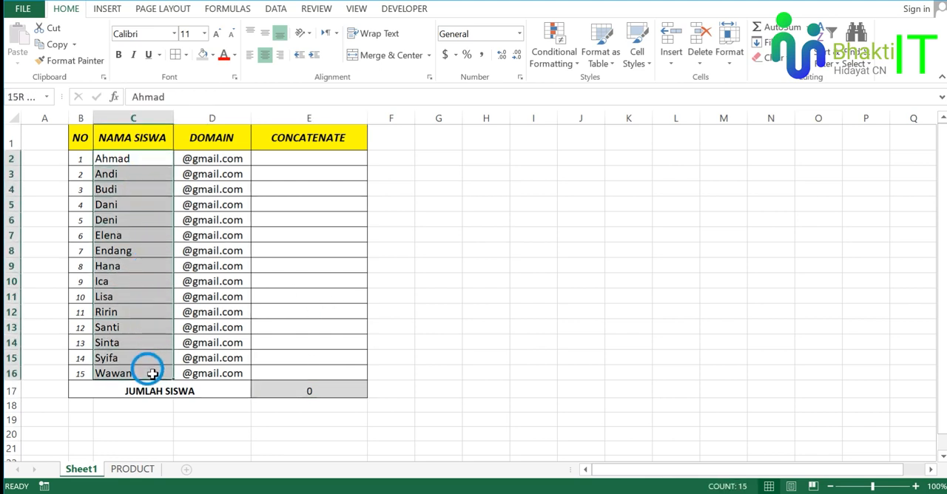
left_click(311, 392)
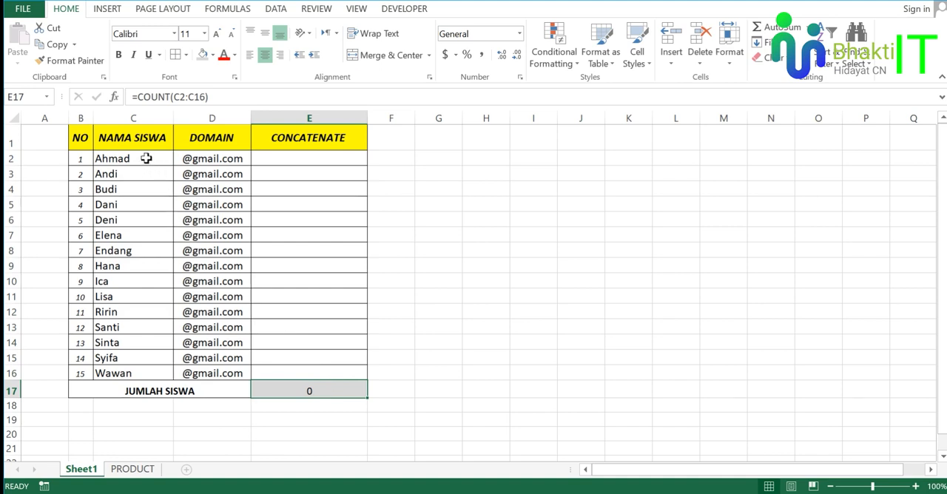
left_click_drag(146, 158, 157, 360)
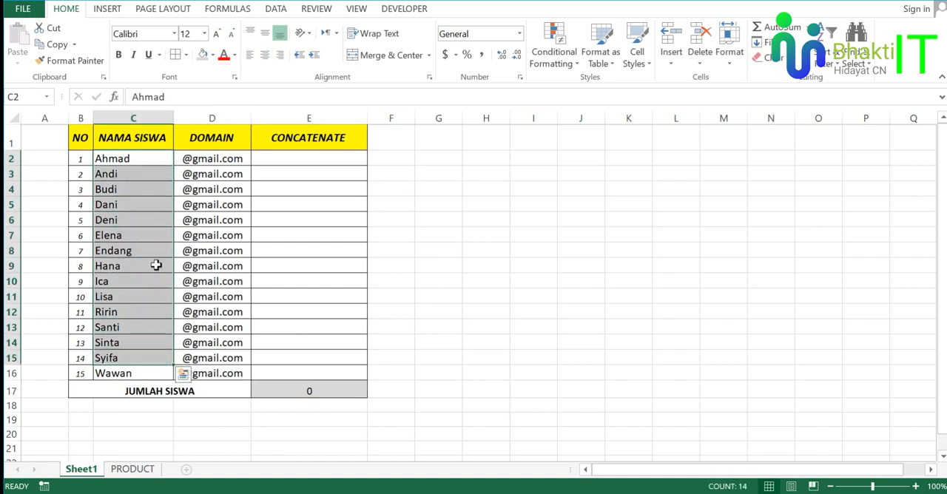
left_click(152, 250)
left_click_drag(148, 157, 157, 372)
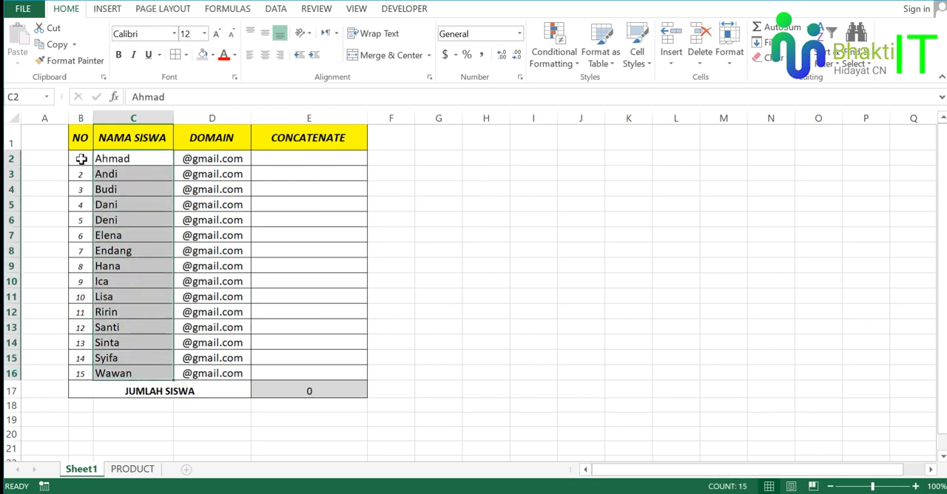
left_click_drag(82, 158, 81, 358)
left_click(127, 161)
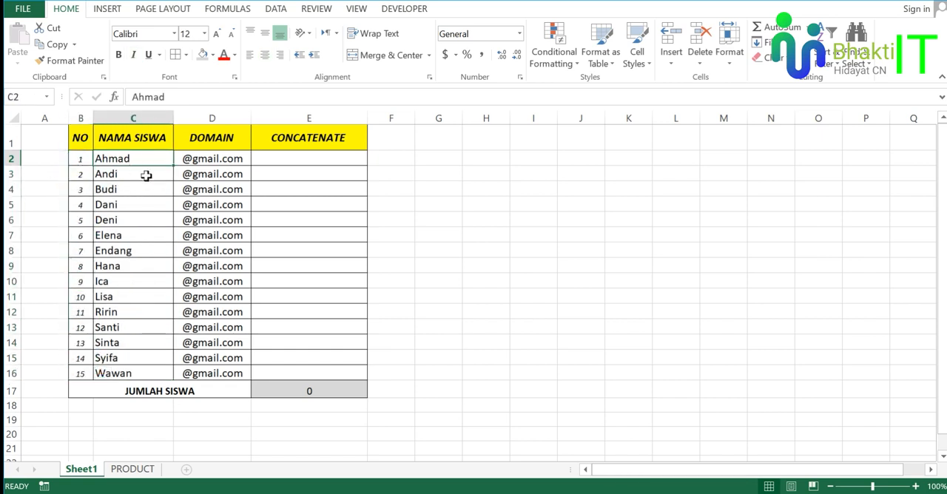
left_click(328, 386)
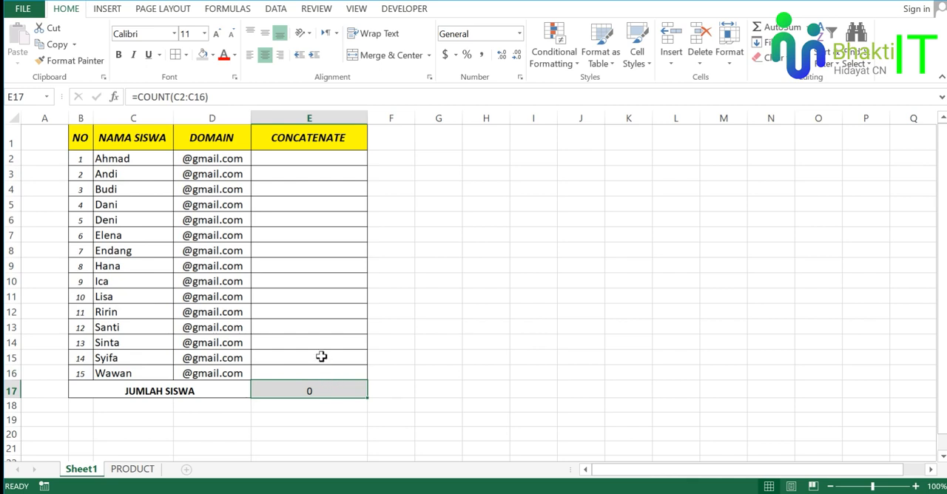
left_click_drag(142, 159, 153, 373)
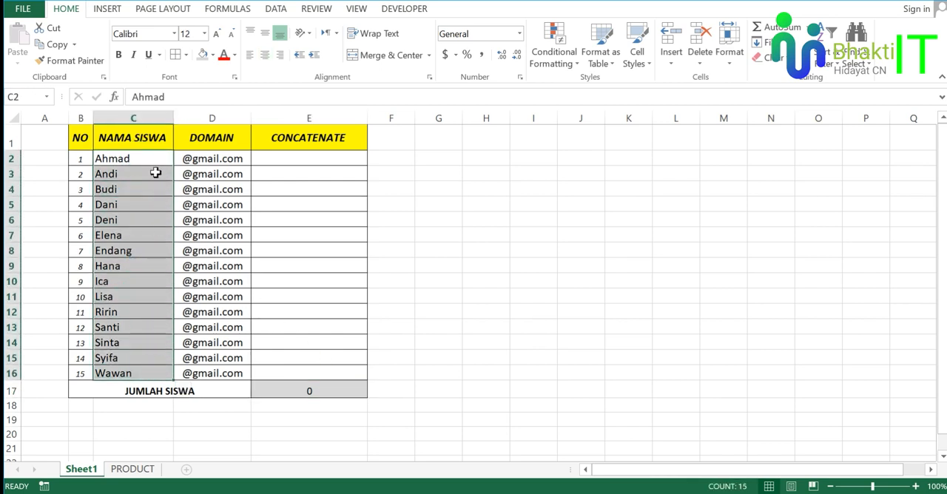
left_click(141, 118)
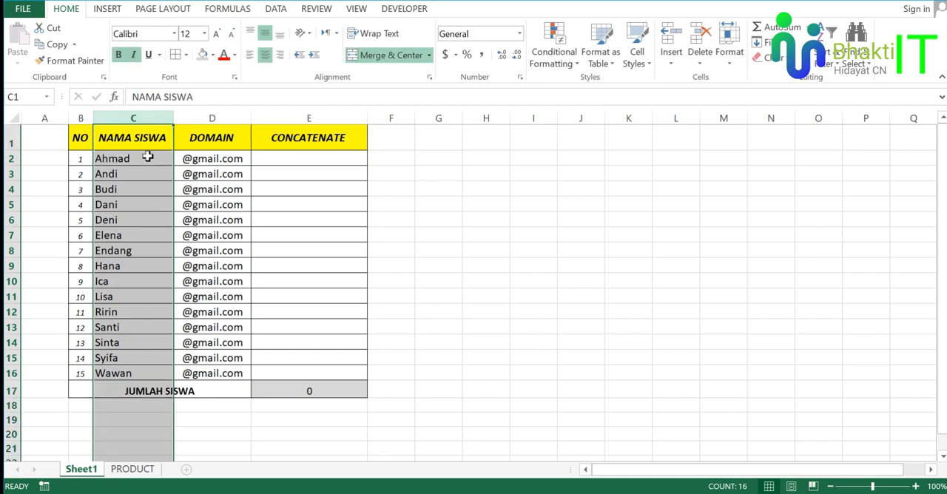
left_click_drag(146, 160, 163, 374)
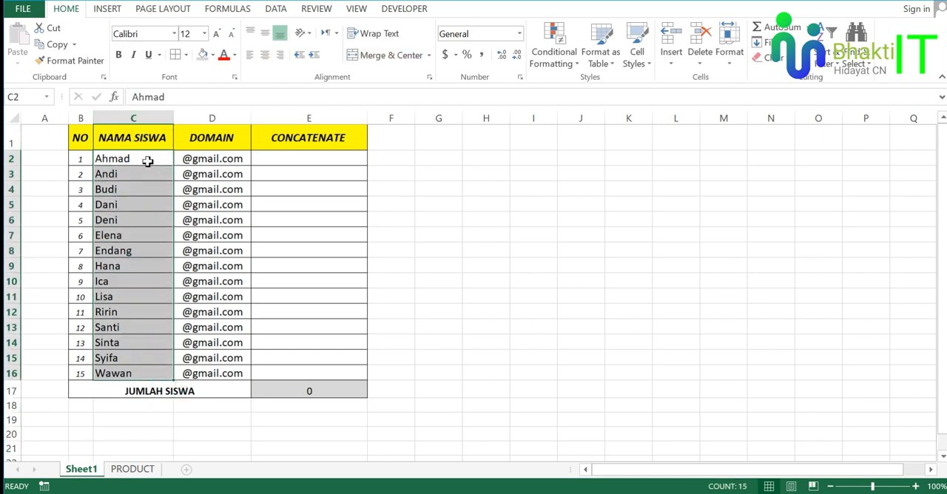
left_click(148, 193)
Change the function in E17 to COUNTA so the formula reads =COUNTA(C2:C16).
left_click(311, 390)
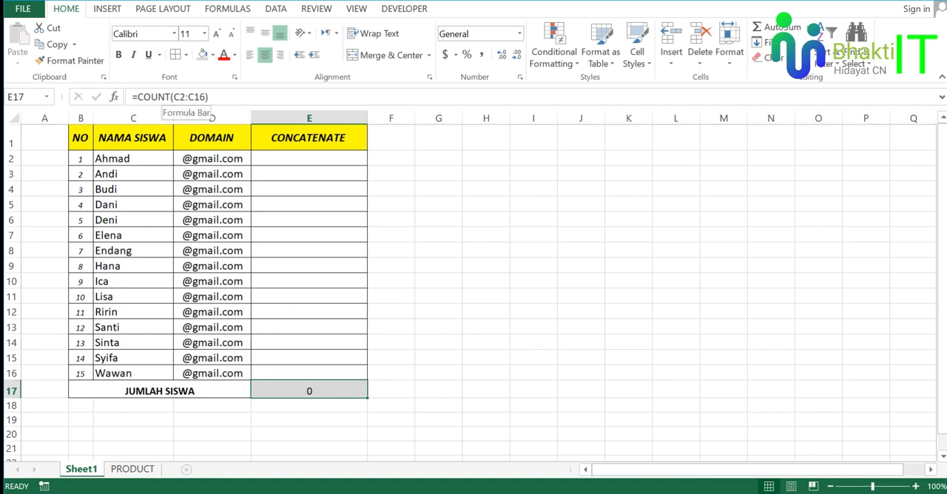
left_click(171, 97)
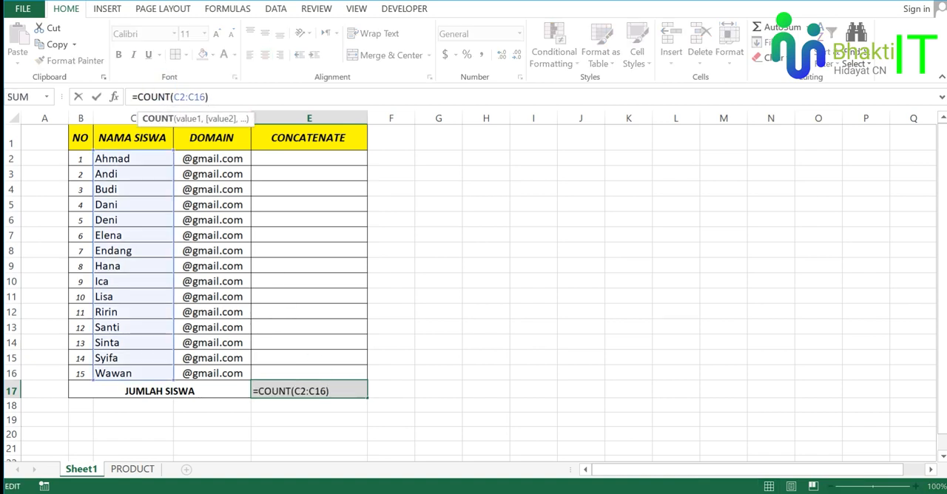
type("A")
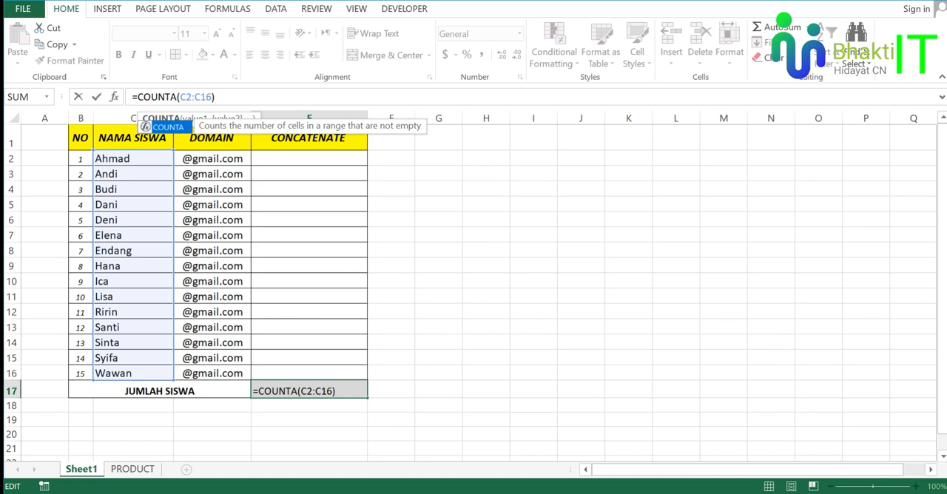
key("ctrl+Return")
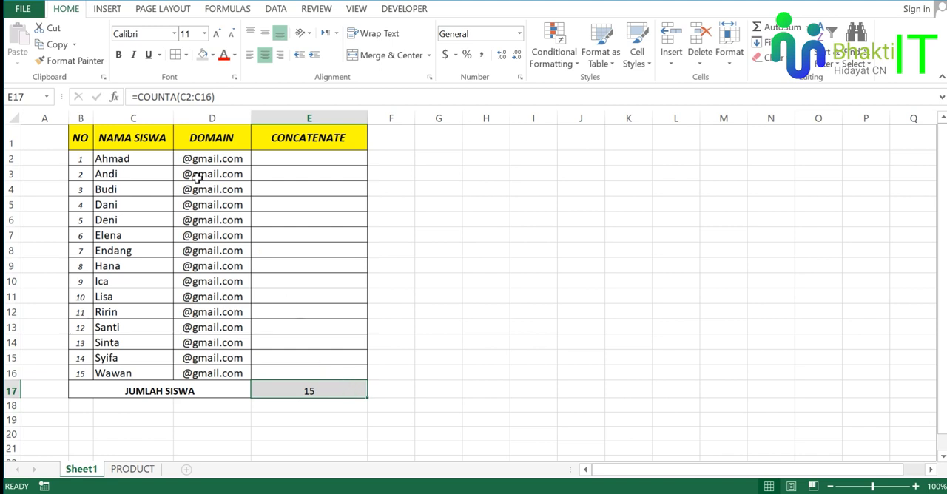
Check the COUNTA result in E17 against the row numbering in B2:B16.
left_click_drag(85, 158, 87, 367)
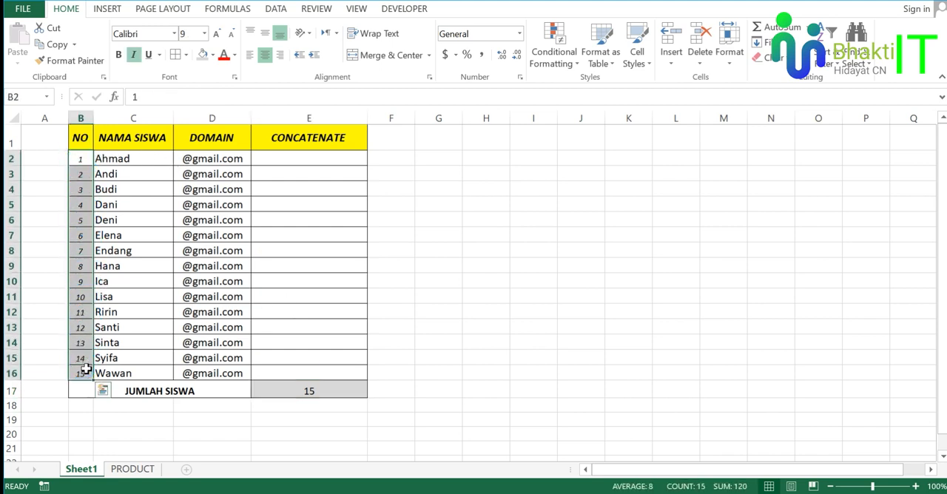
left_click(85, 374)
left_click(126, 359)
left_click(304, 387)
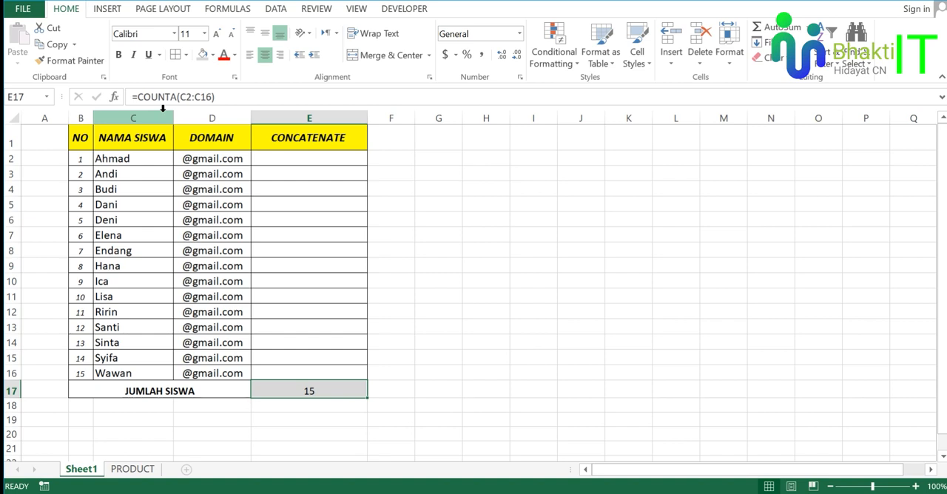
Examine the student names in column C and the row numbers in column B against the total in E17.
left_click_drag(148, 158, 147, 365)
left_click(138, 204)
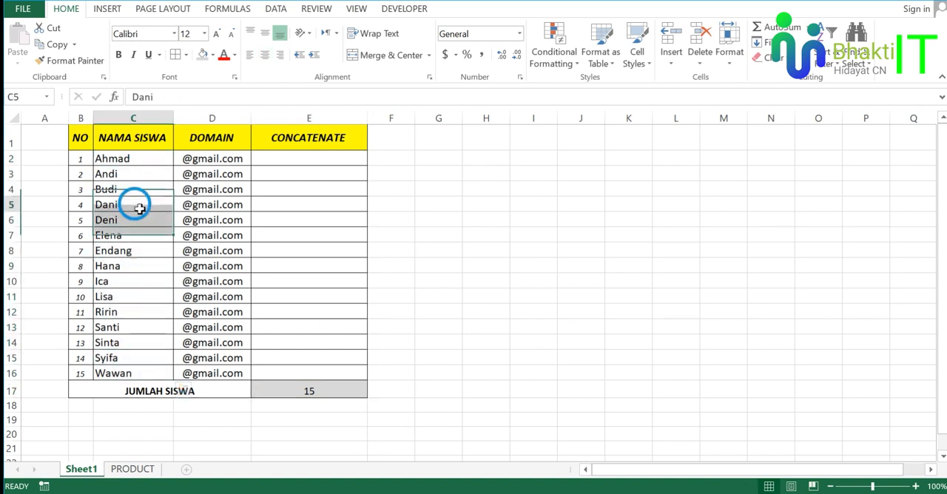
left_click(139, 179)
left_click(310, 389)
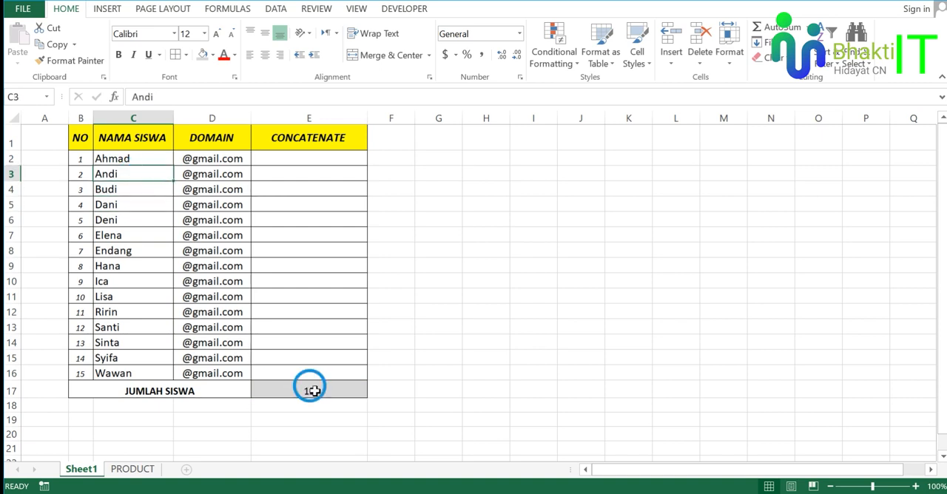
left_click(329, 411)
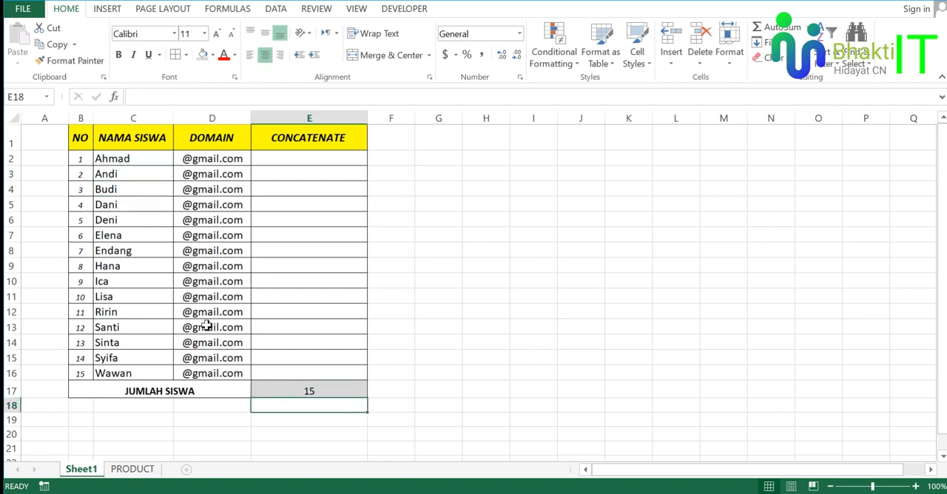
left_click_drag(78, 158, 79, 300)
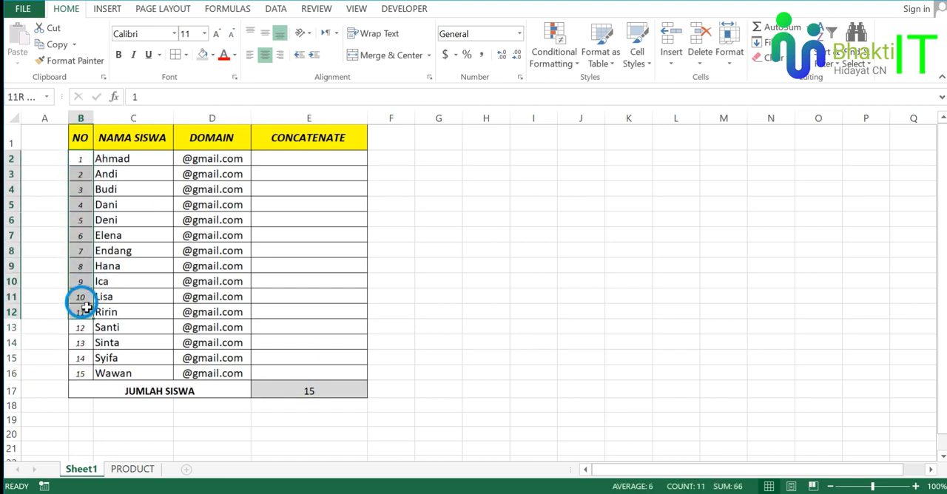
left_click(333, 411)
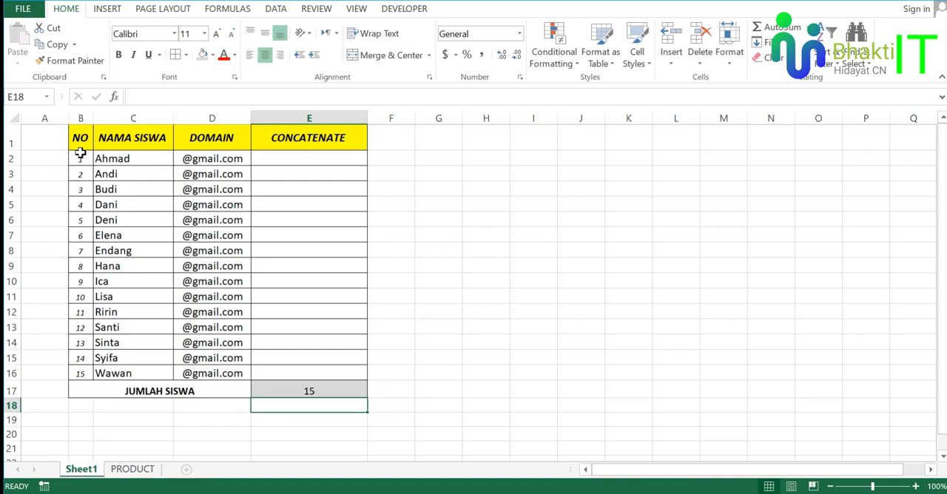
left_click_drag(80, 157, 87, 320)
Enter the formula =COUNT(B2:B16) in cell E18 below the JUMLAH SISWA total.
left_click(289, 406)
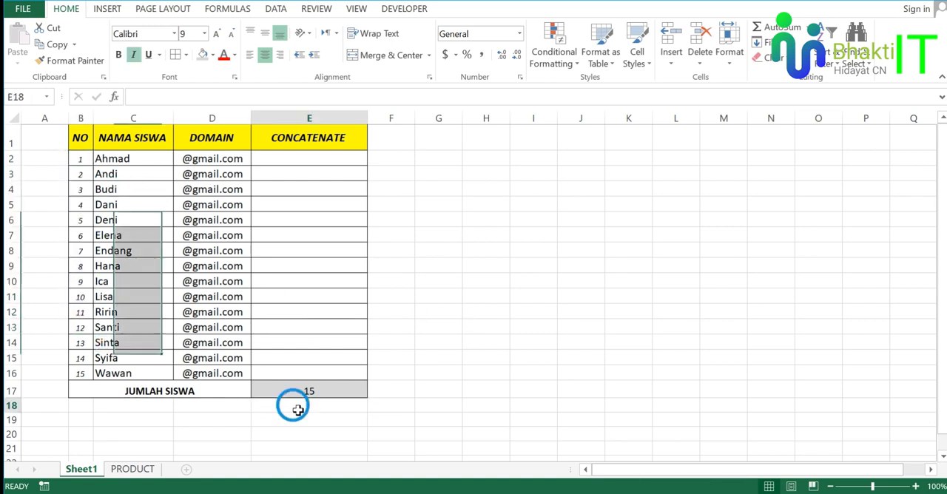
type("=")
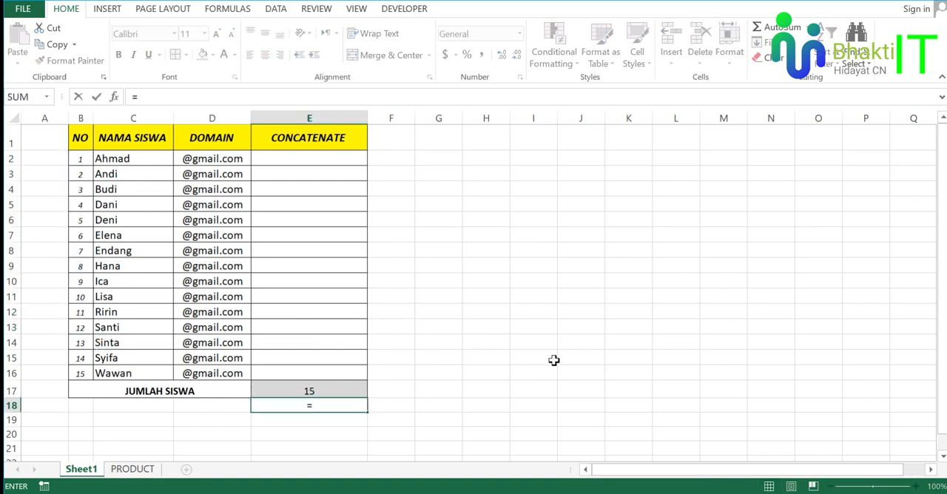
type("count")
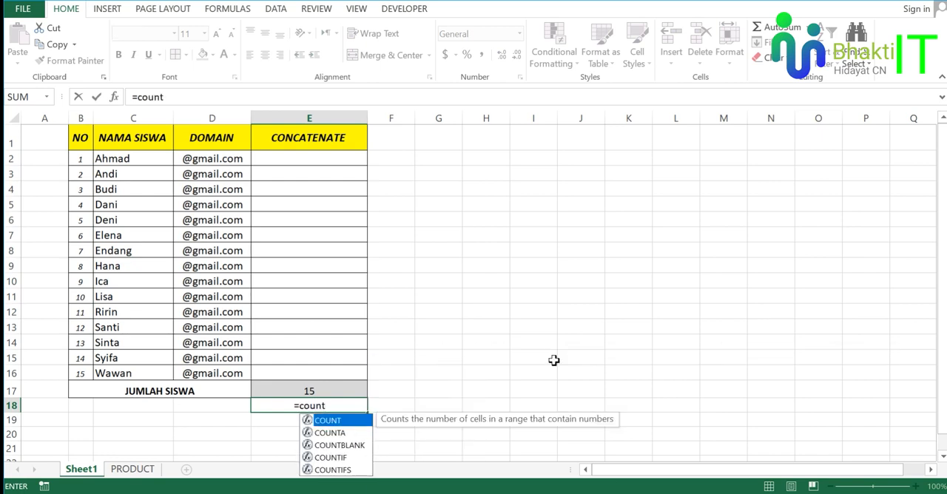
key("Tab")
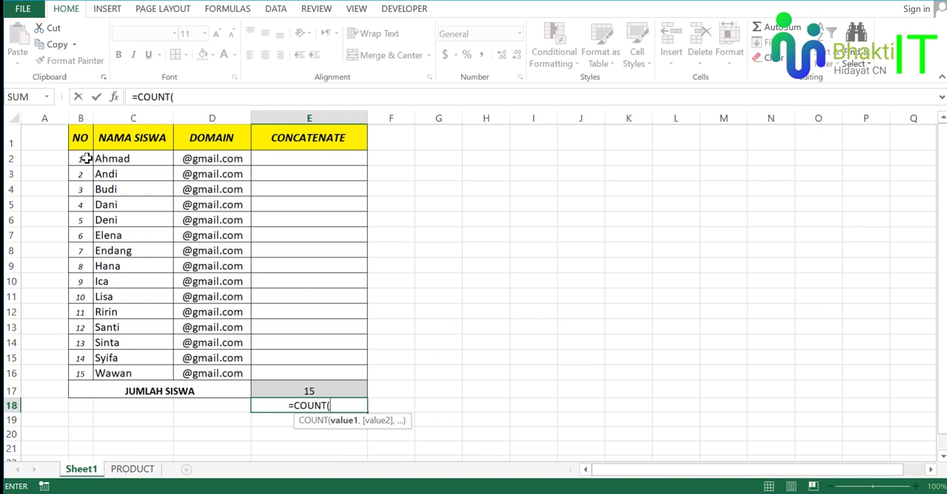
left_click_drag(87, 158, 82, 365)
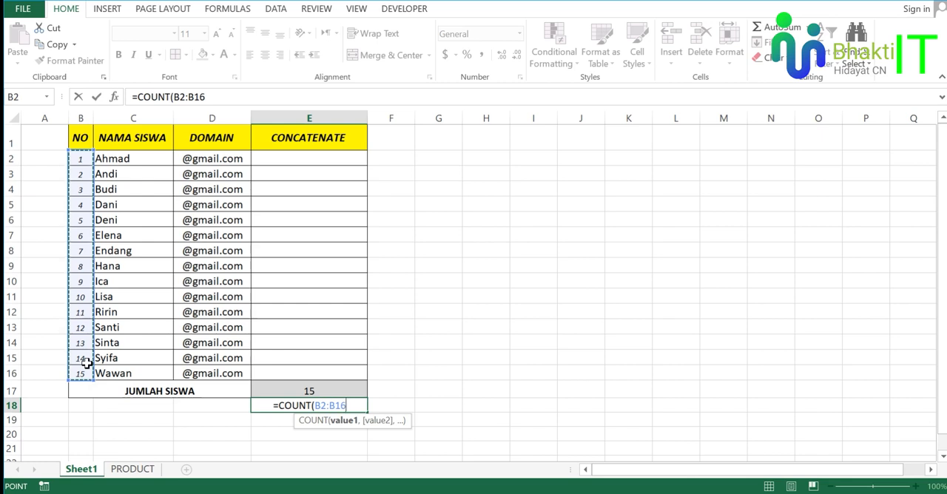
key("Return")
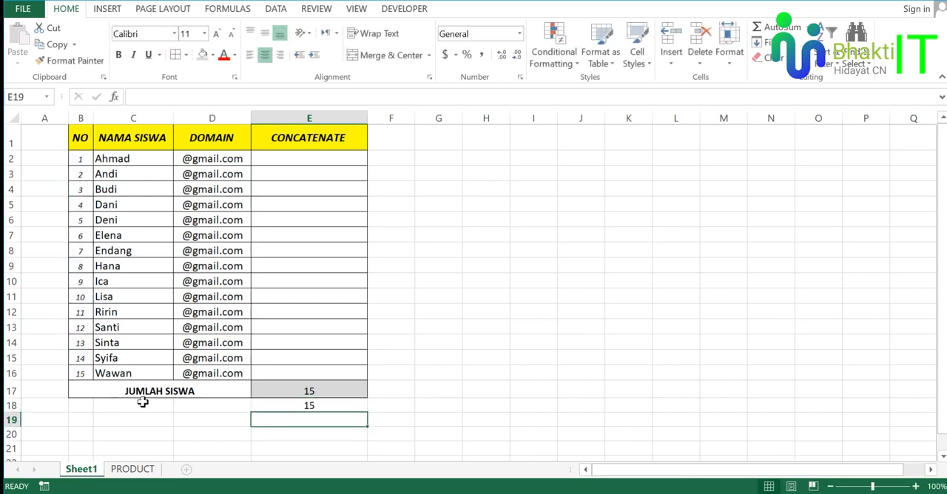
Compare the COUNTA formula in E17 with the COUNT formula in E18 and their results.
left_click(305, 404)
left_click(457, 405)
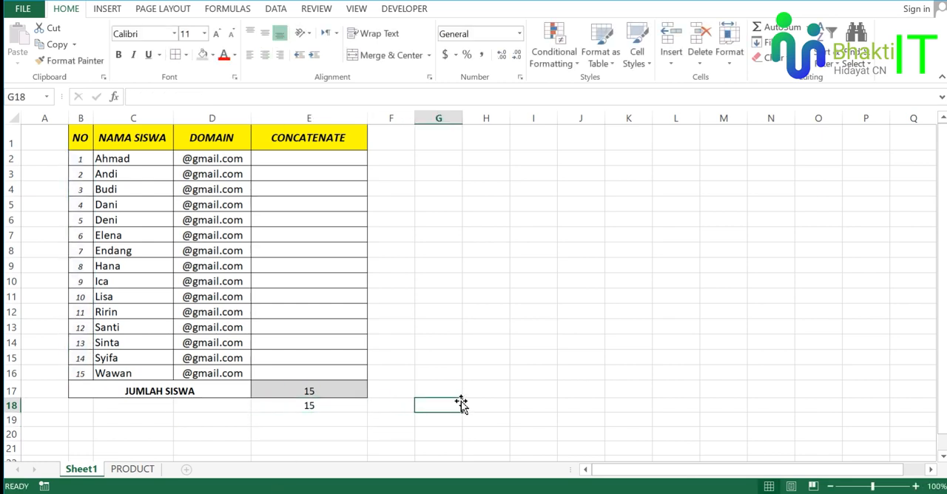
left_click(346, 405)
left_click(344, 392)
left_click(344, 404)
left_click(345, 393)
left_click(345, 401)
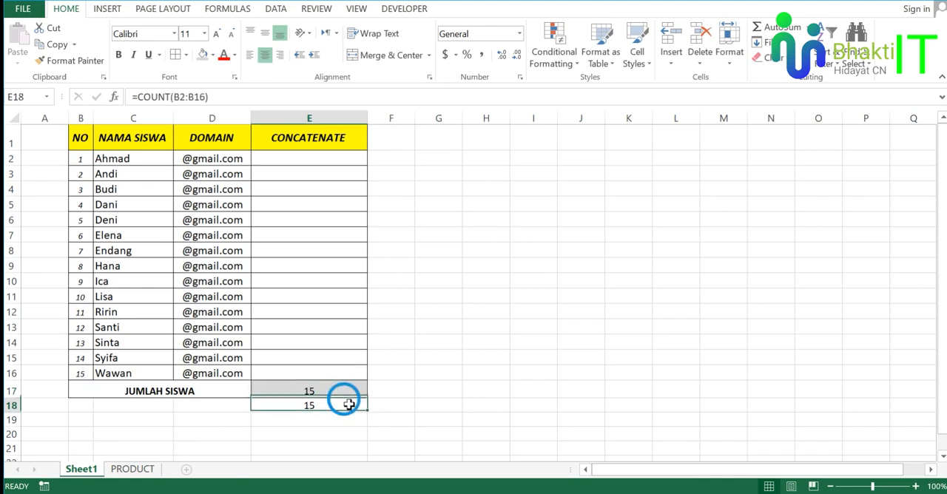
left_click(346, 394)
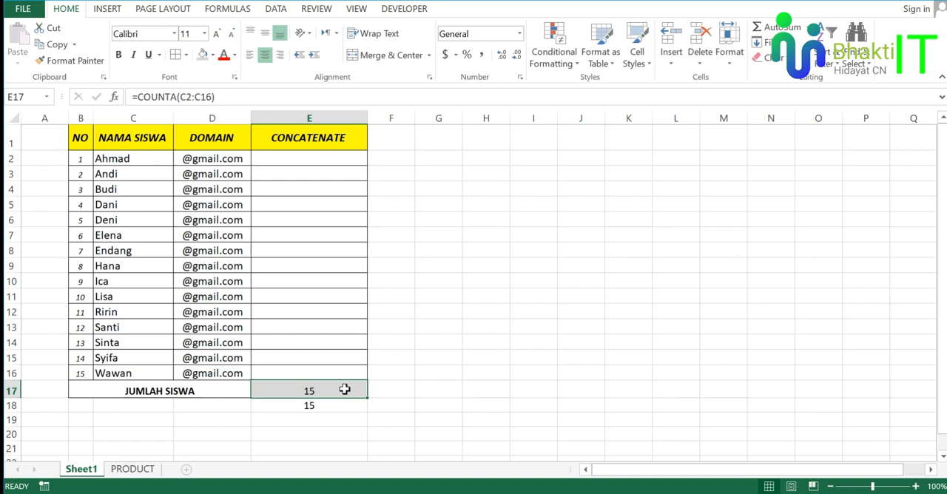
left_click(328, 404)
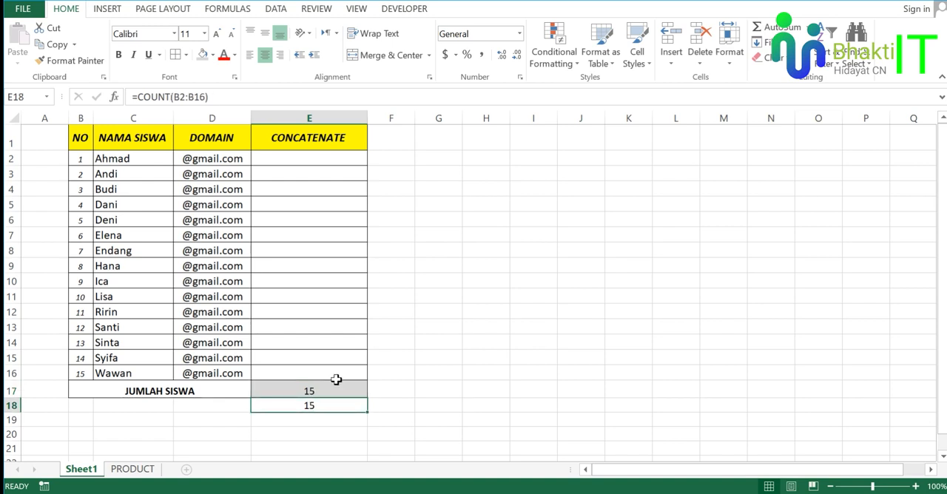
Switch to the PDF module and read the CONCATENATE section that follows the COUNT example.
left_click(289, 1)
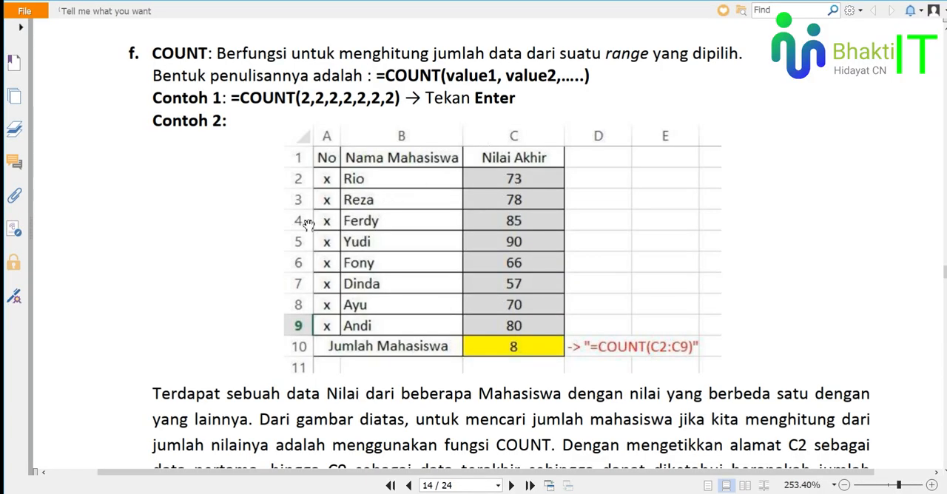
scroll(308, 224, "down", 5)
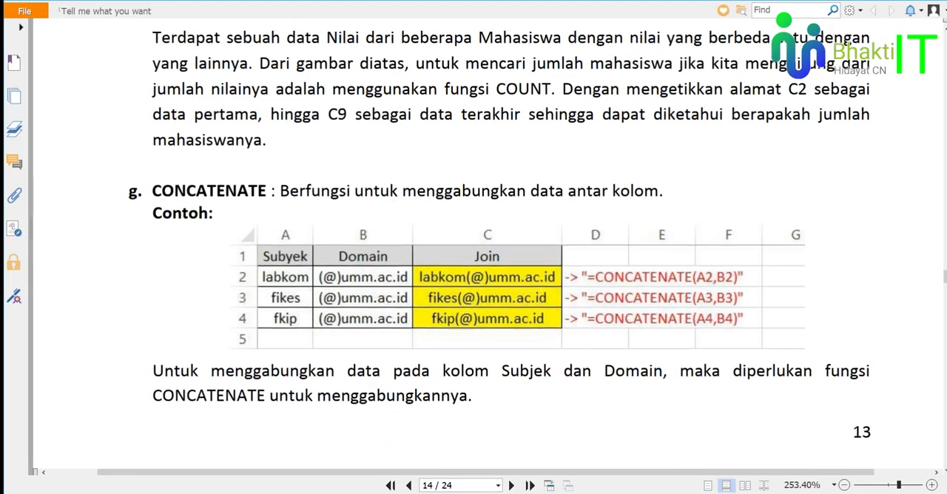
scroll(307, 172, "down", 1)
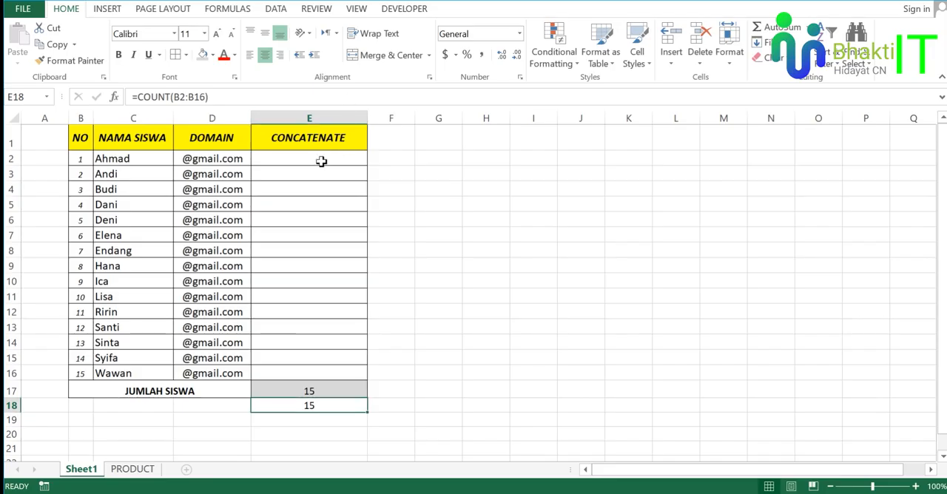
Return to the Excel worksheet and examine the NAMA SISWA and DOMAIN entries that are the source text for CONCATENATE.
left_click(214, 176)
left_click_drag(156, 158, 156, 267)
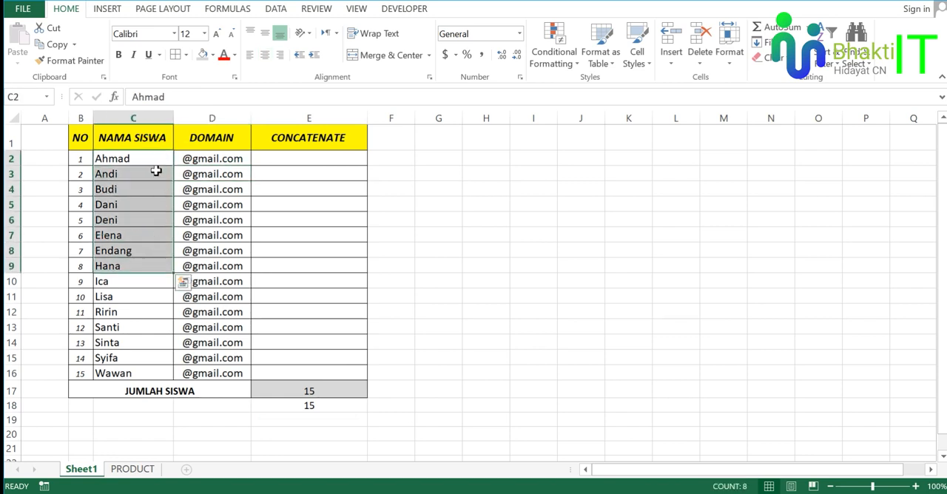
left_click(156, 142)
left_click(215, 140)
left_click(151, 162)
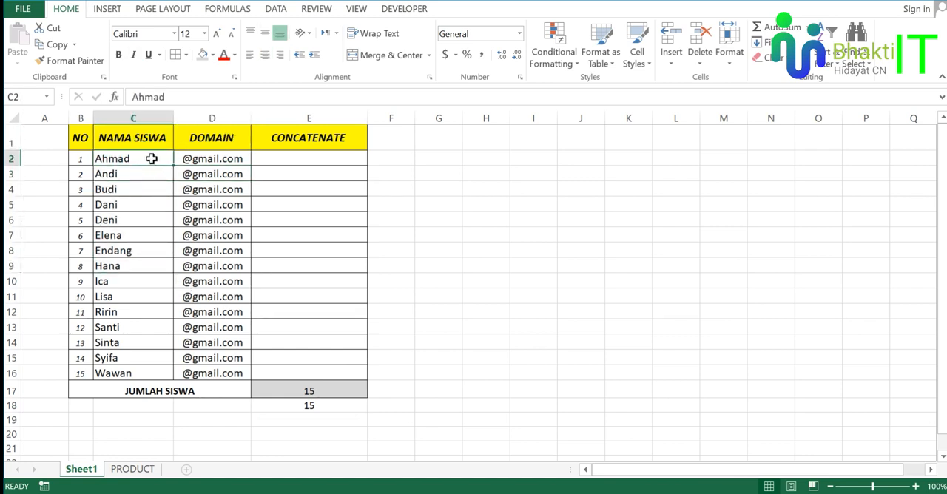
left_click(220, 160)
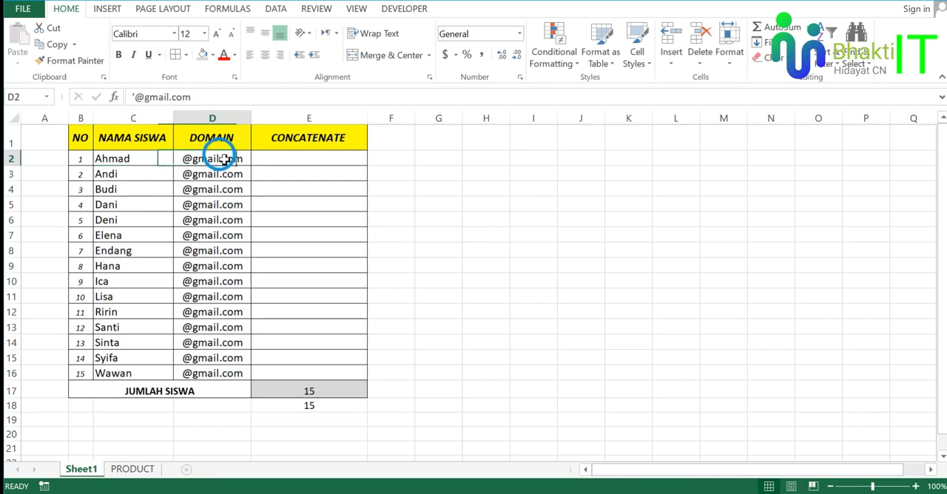
Widen column E slightly and enter the formula =CONCATENATE(C2,D2) in cell E2.
left_click(302, 160)
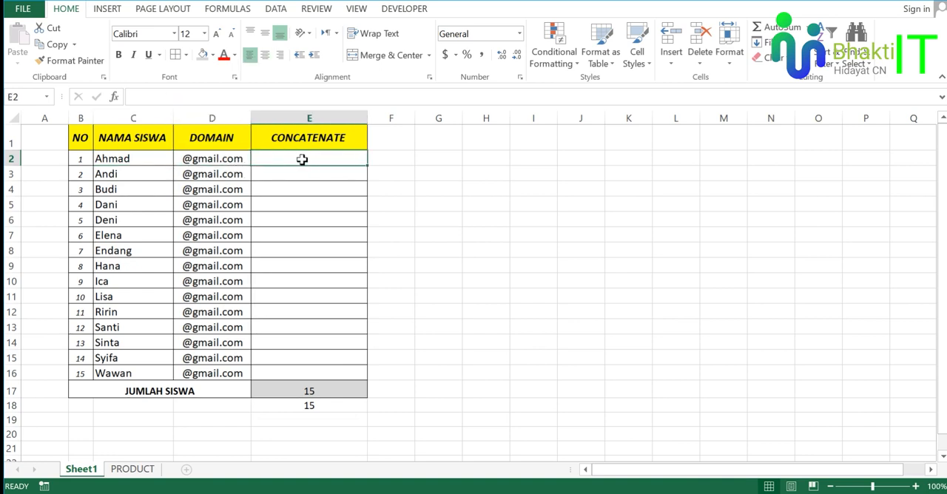
left_click_drag(368, 119, 376, 119)
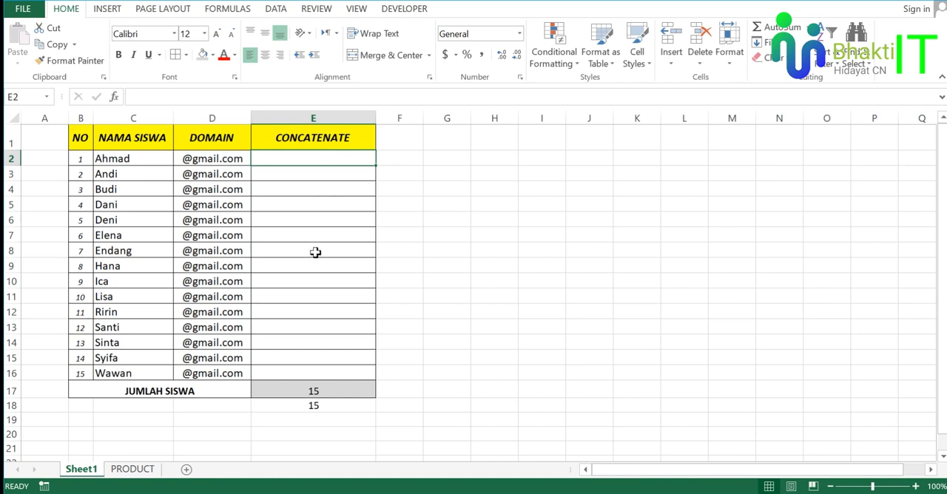
type("=")
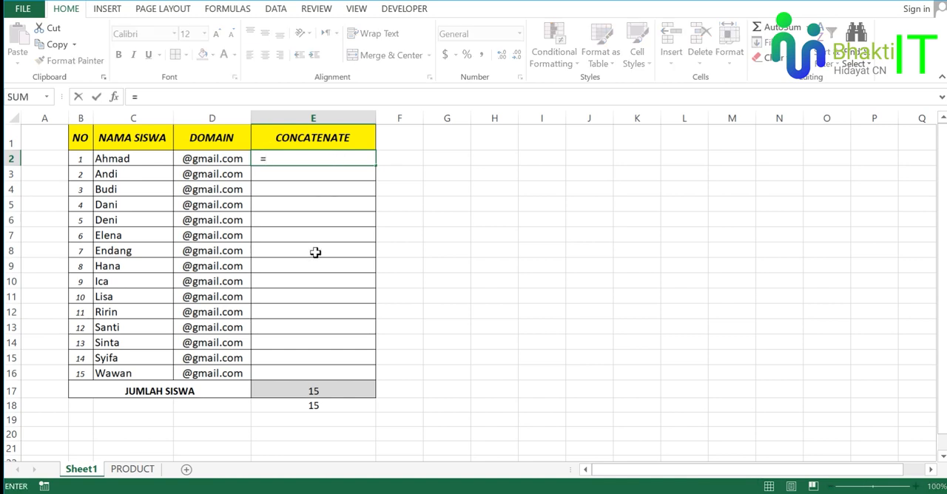
type("co")
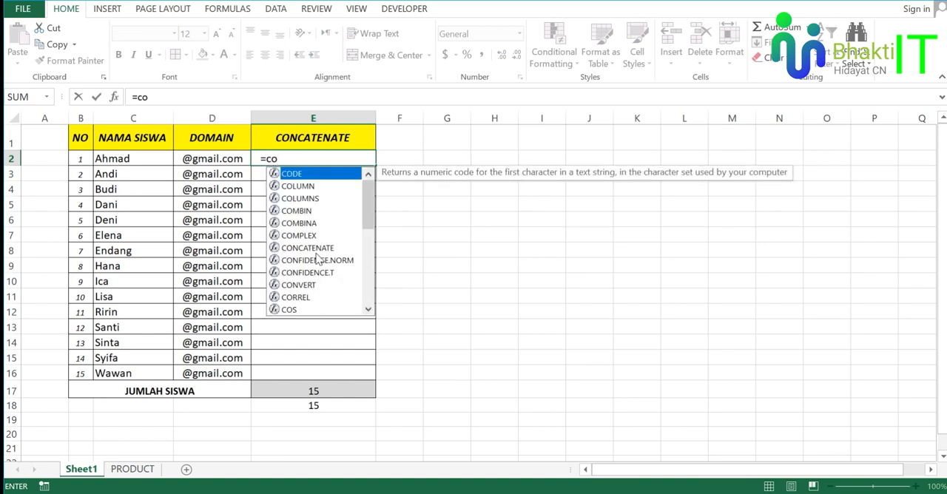
type("n")
key("Tab")
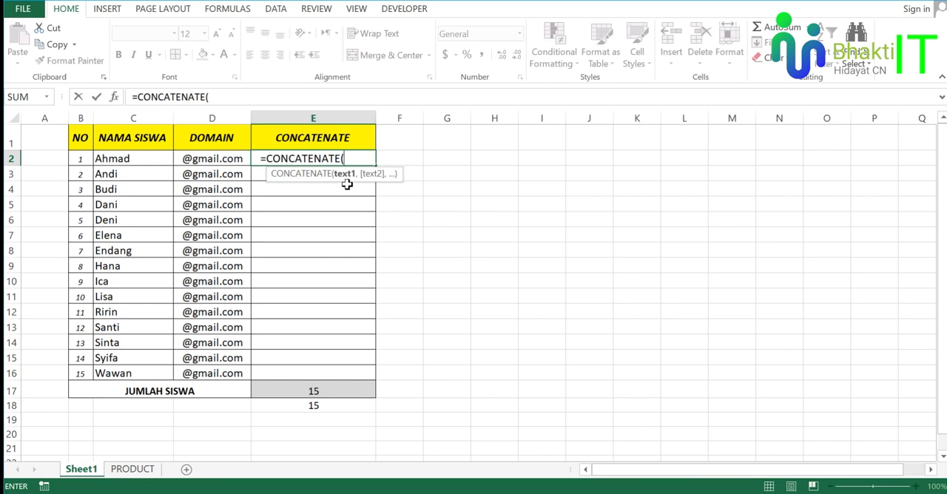
left_click(138, 160)
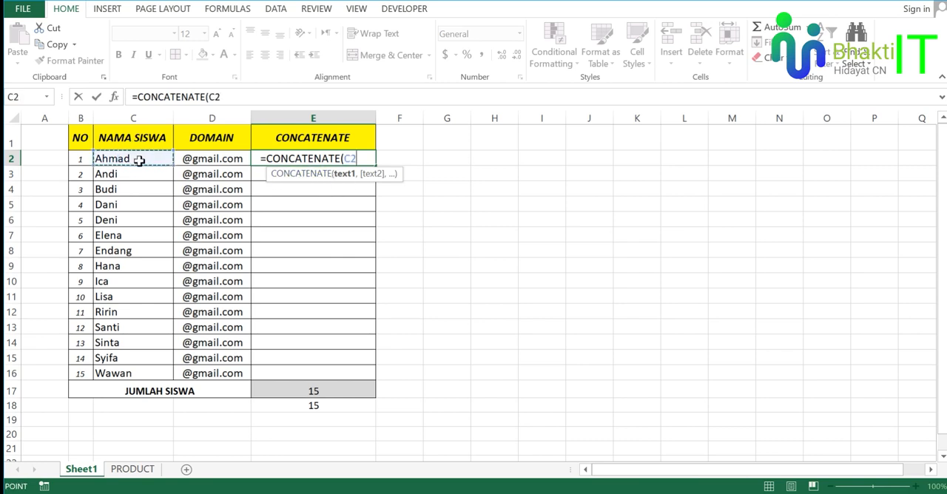
type(",")
left_click(212, 159)
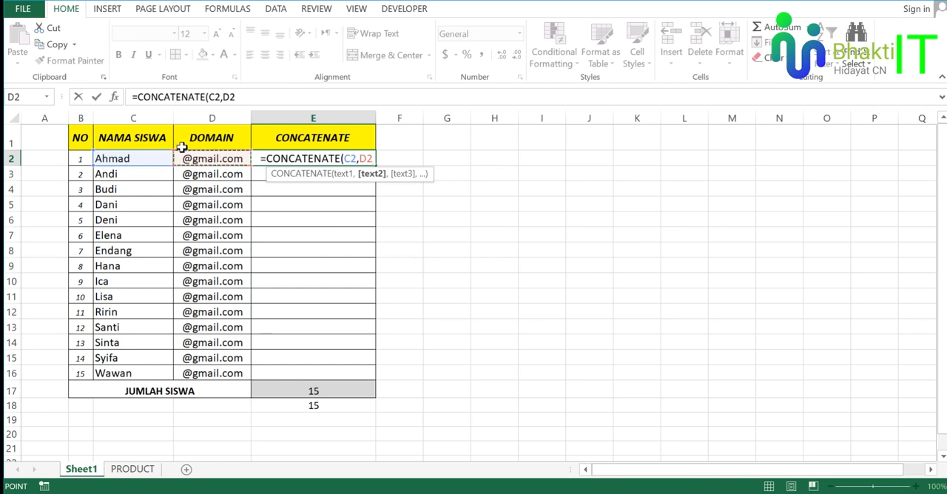
type(")")
key("Return")
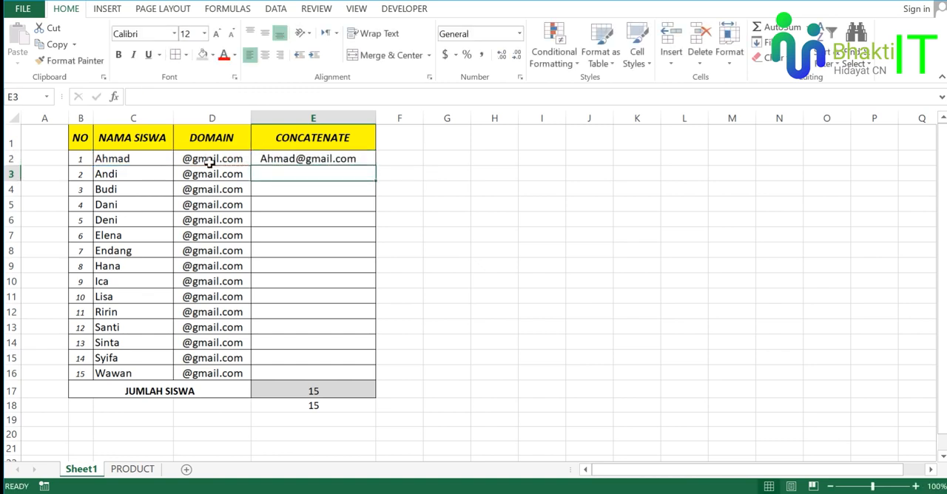
Fill the CONCATENATE formula from E2 down through E16 for all the remaining students.
left_click(326, 215)
left_click(333, 161)
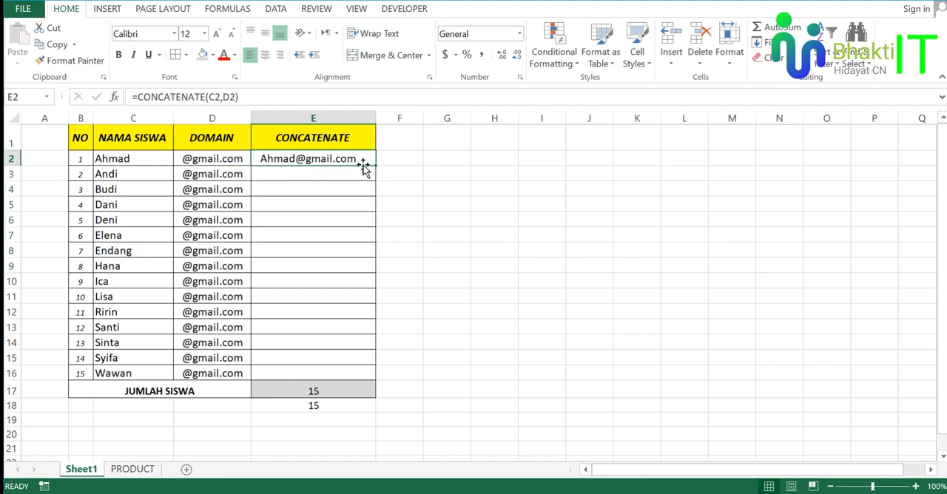
left_click(390, 199)
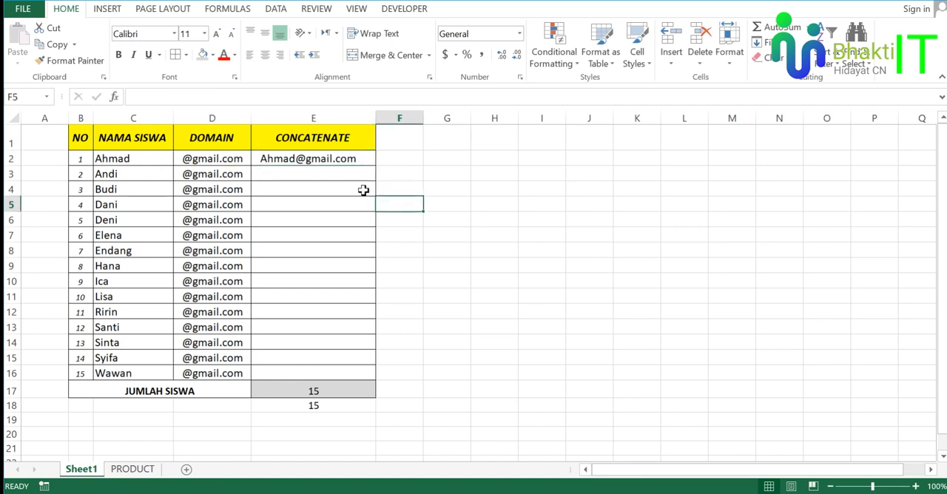
left_click_drag(354, 174, 363, 235)
left_click(386, 186)
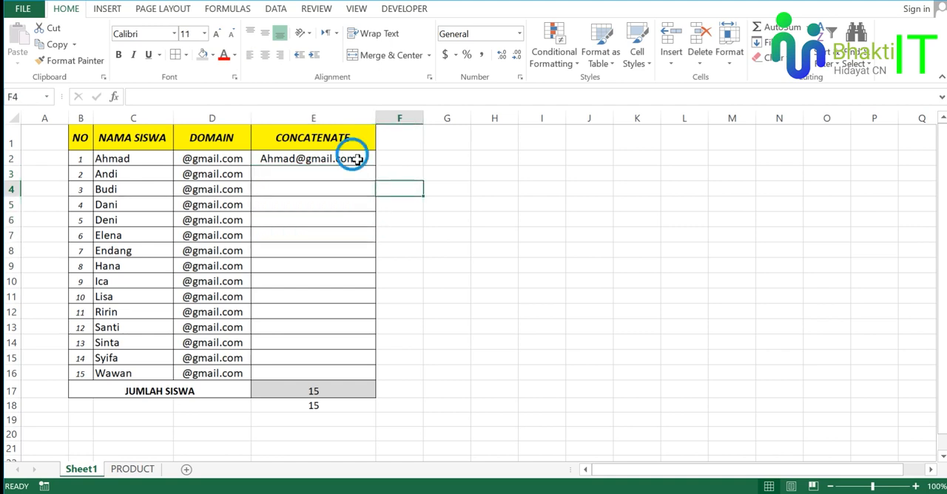
left_click(355, 157)
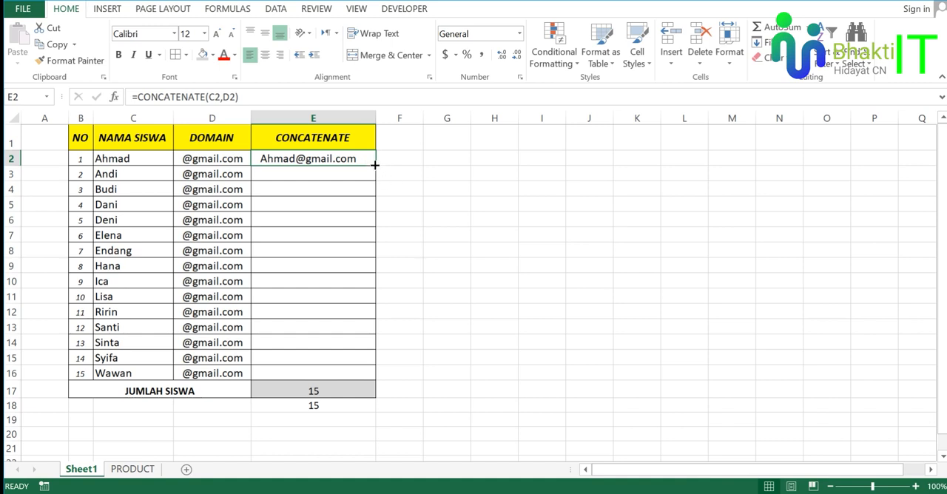
left_click_drag(376, 165, 377, 378)
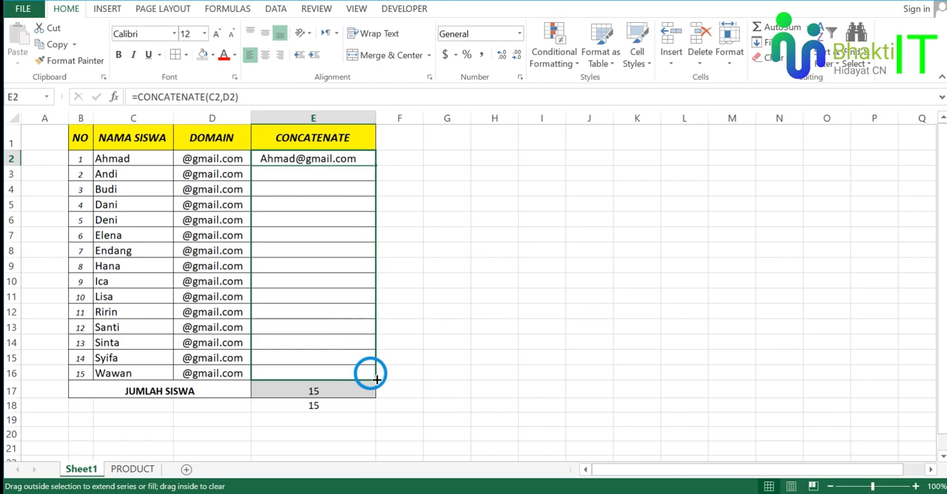
left_click_drag(376, 378, 377, 381)
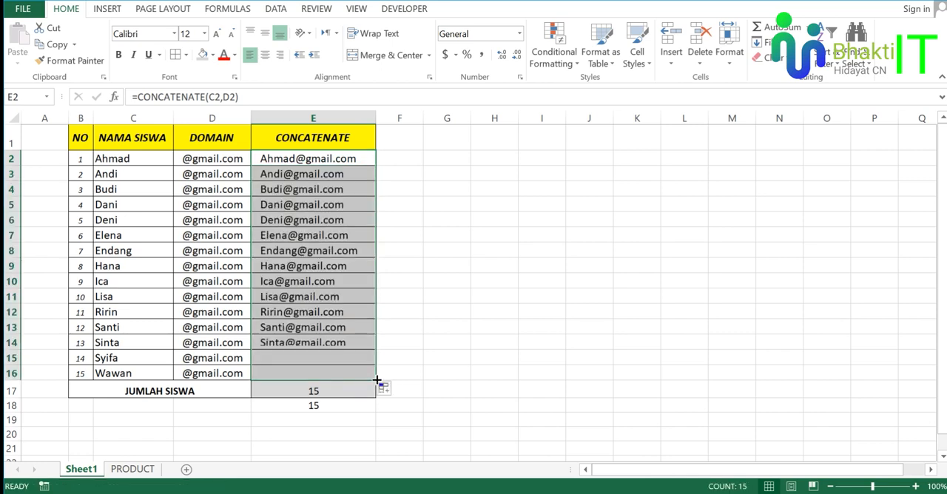
left_click(431, 236)
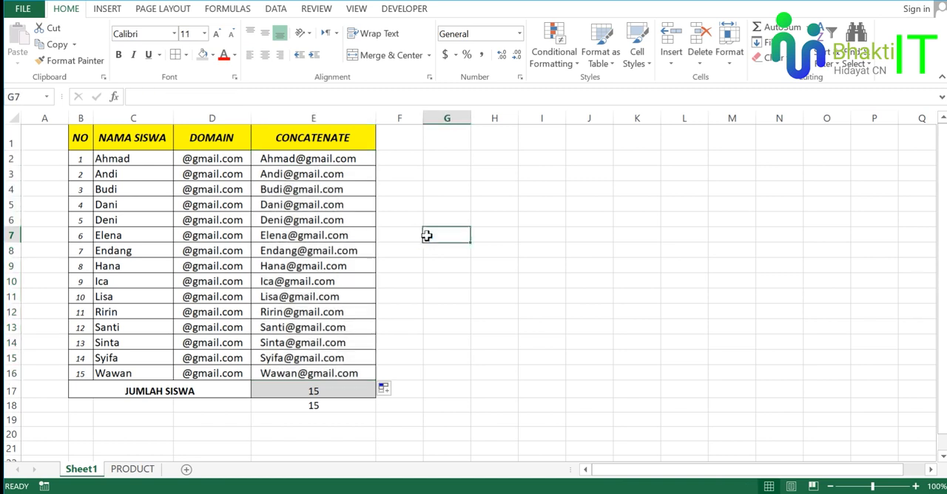
left_click(379, 224)
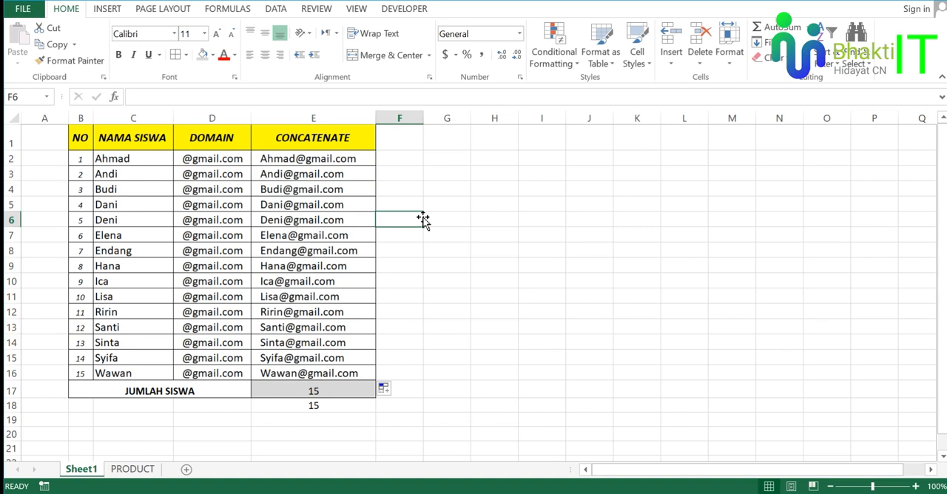
left_click(348, 391)
left_click(347, 137)
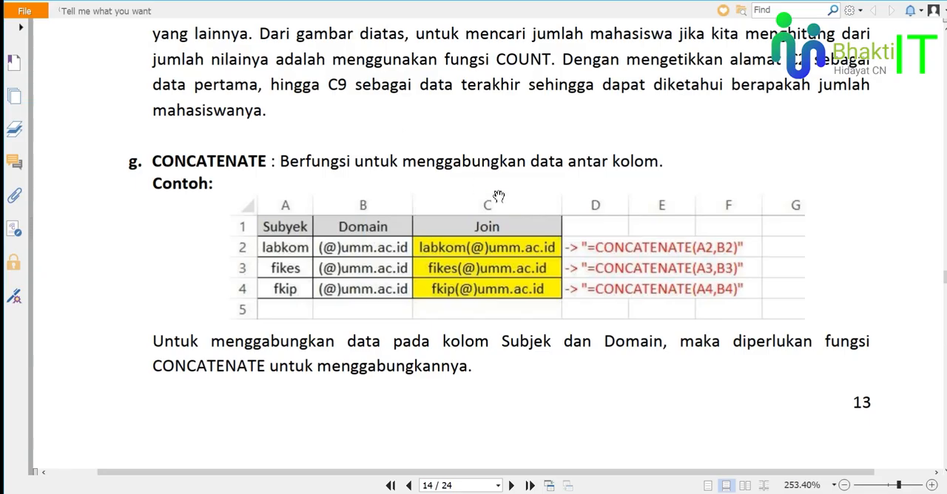
Switch to the PDF module and read the PRODUCT section that follows the CONCATENATE example.
scroll(499, 196, "down", 10)
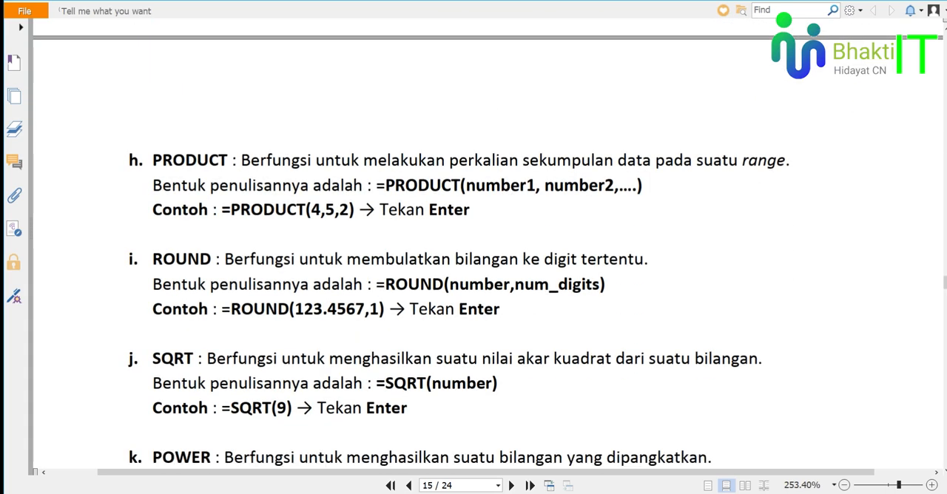
scroll(234, 156, "down", 3)
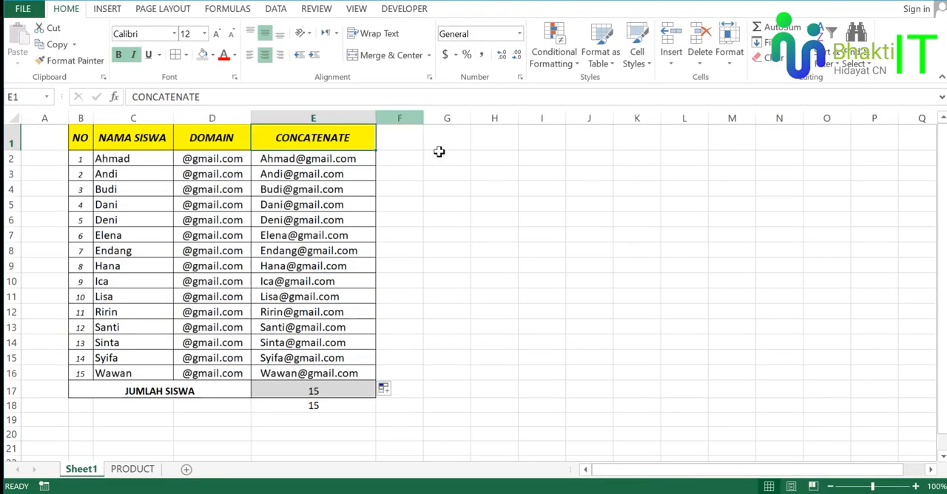
Return to the Excel workbook, open the PRODUCT sheet and examine its ANGKA 1, ANGKA 2 and PRODUCT 1&2 columns.
left_click(136, 471)
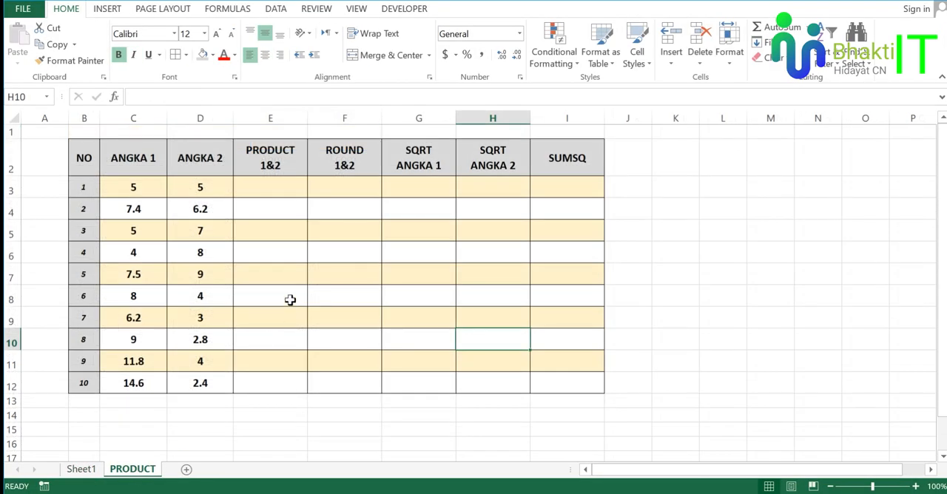
left_click(288, 215)
left_click(282, 191)
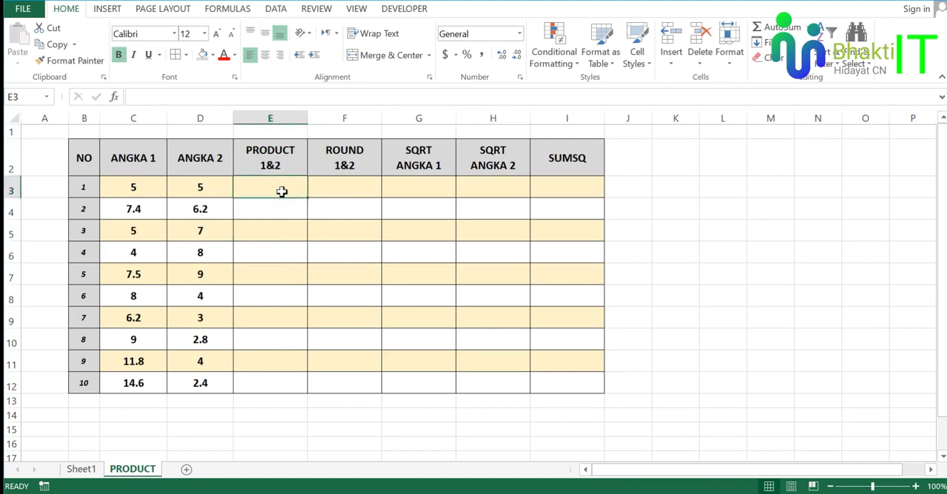
left_click(150, 167)
left_click(210, 169)
left_click(284, 186)
left_click(290, 206)
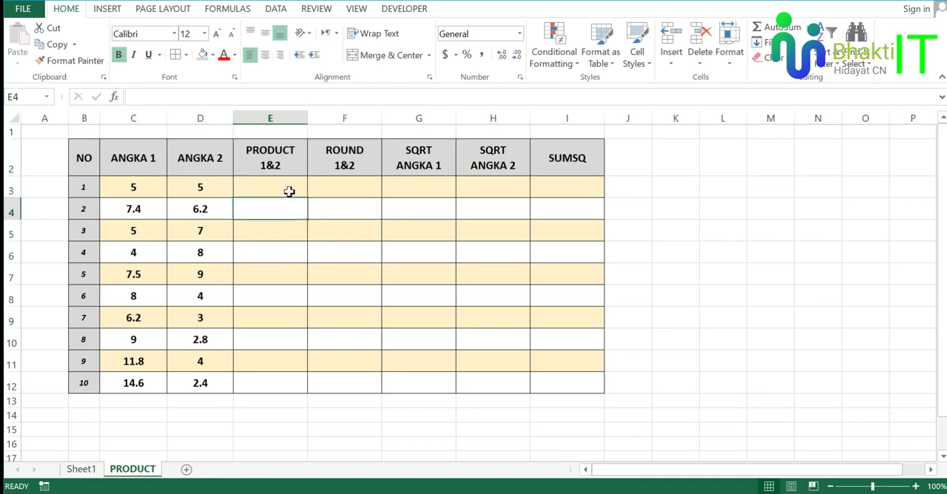
left_click(288, 187)
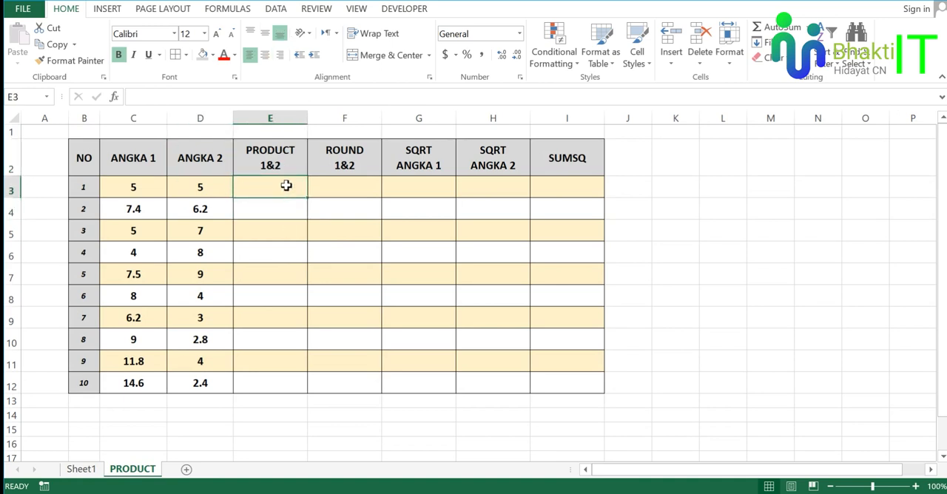
left_click(141, 160)
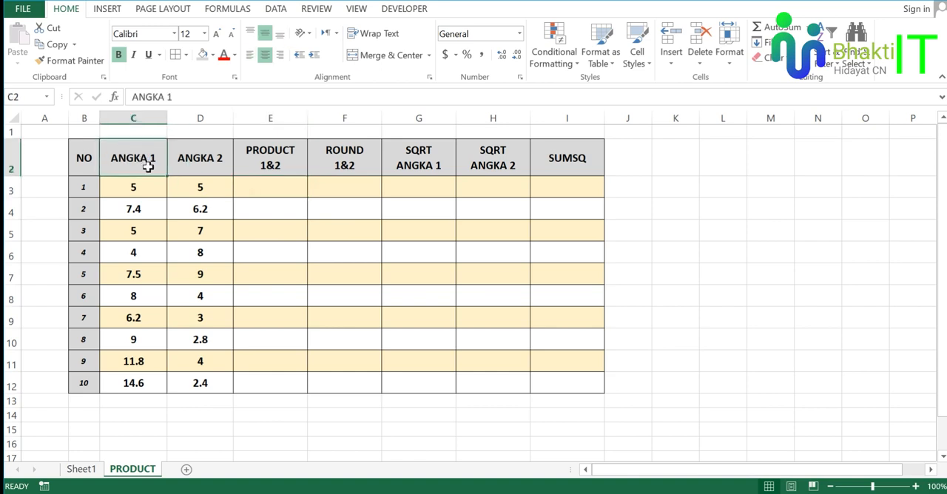
left_click(205, 170)
Enter the formula =PRODUCT(C3,D3) in cell E3 to multiply ANGKA 1 by ANGKA 2 in the first row.
left_click(253, 185)
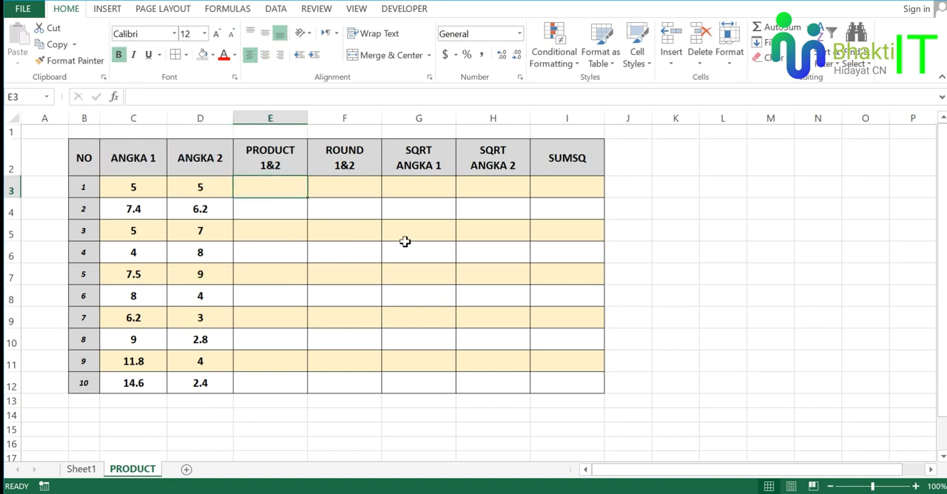
type("=")
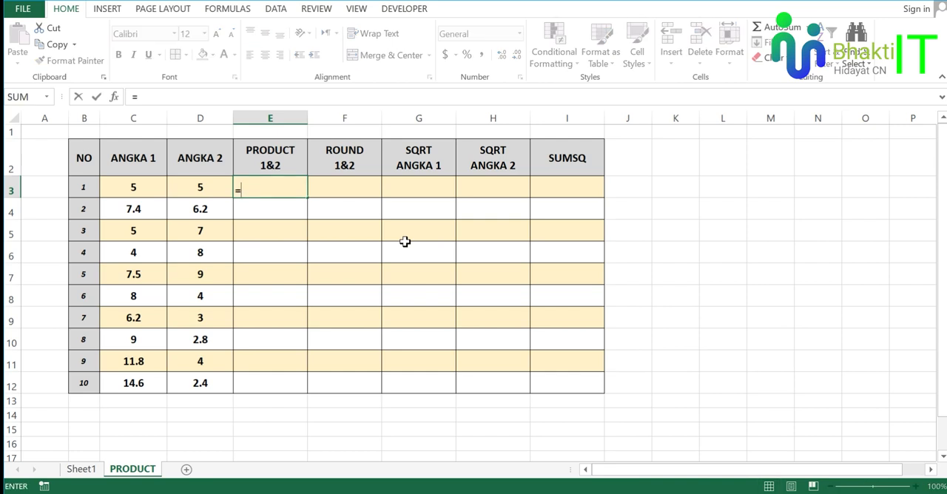
type("pro")
key("Down")
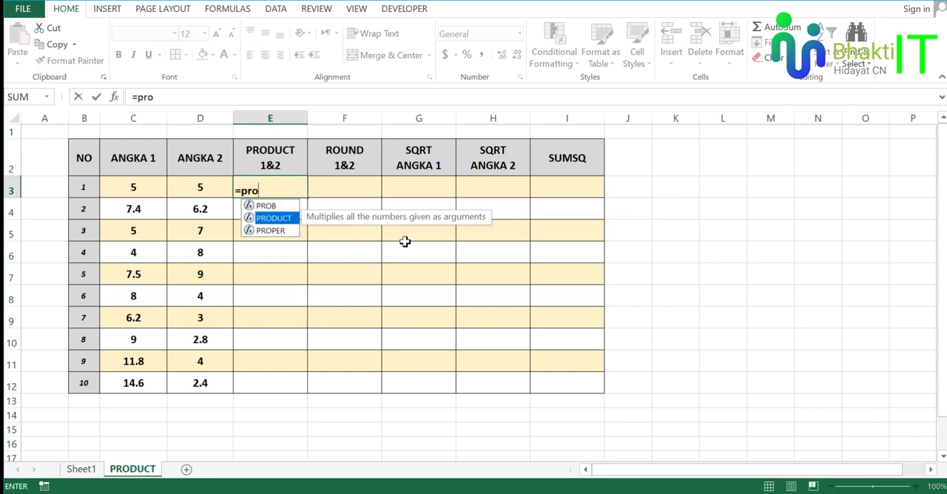
key("Tab")
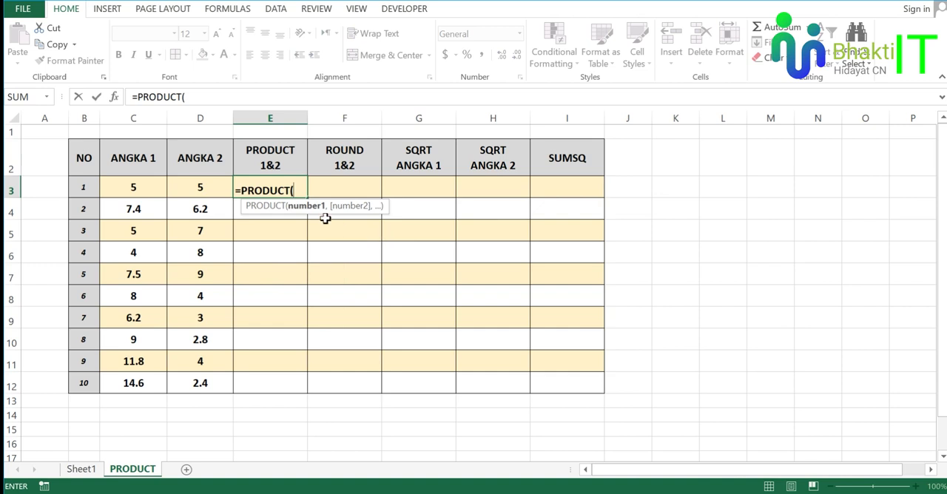
left_click(148, 187)
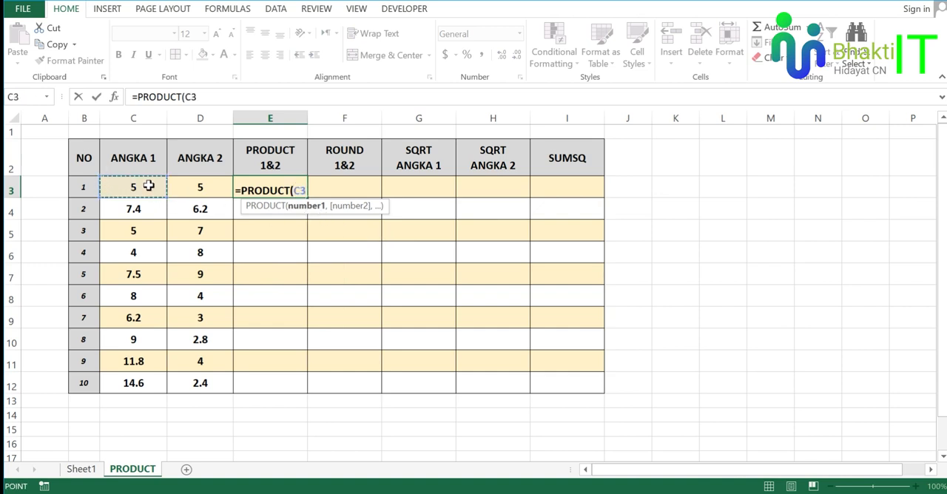
type(",")
left_click(207, 188)
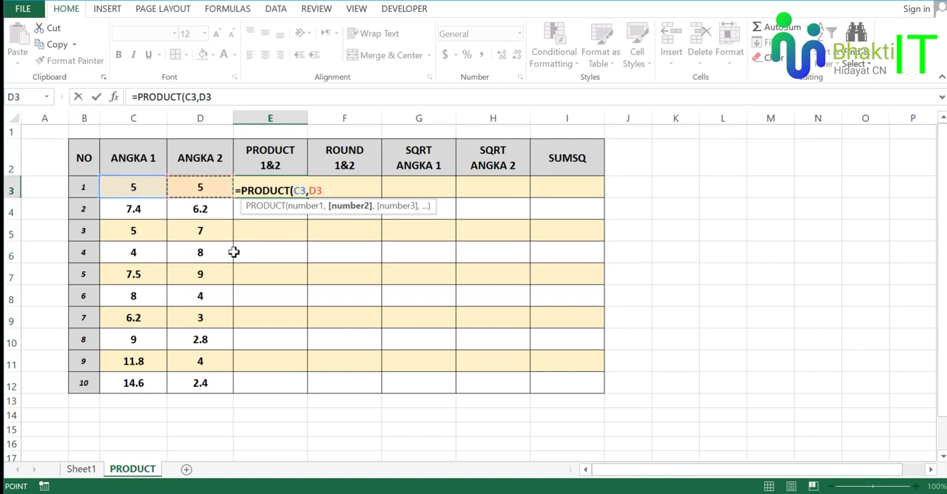
type(")")
key("Return")
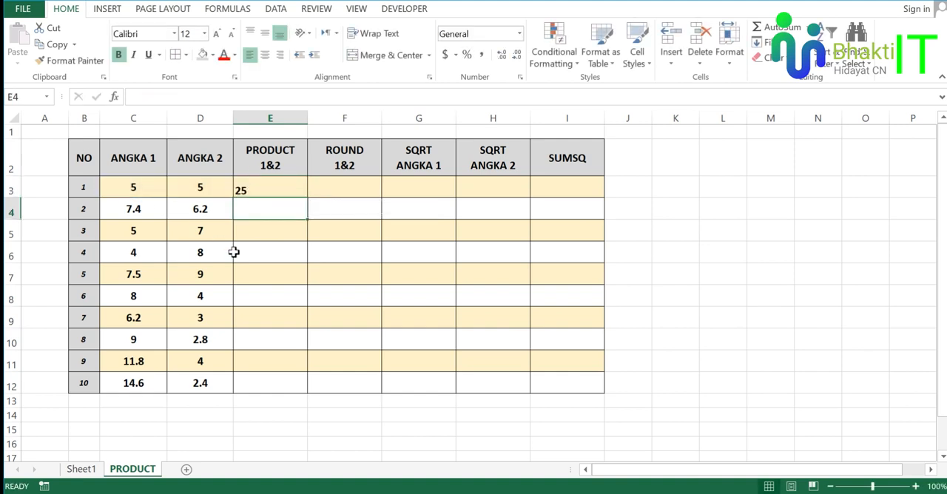
Inspect the PRODUCT formula in cell E3.
left_click(271, 189)
left_click(282, 214)
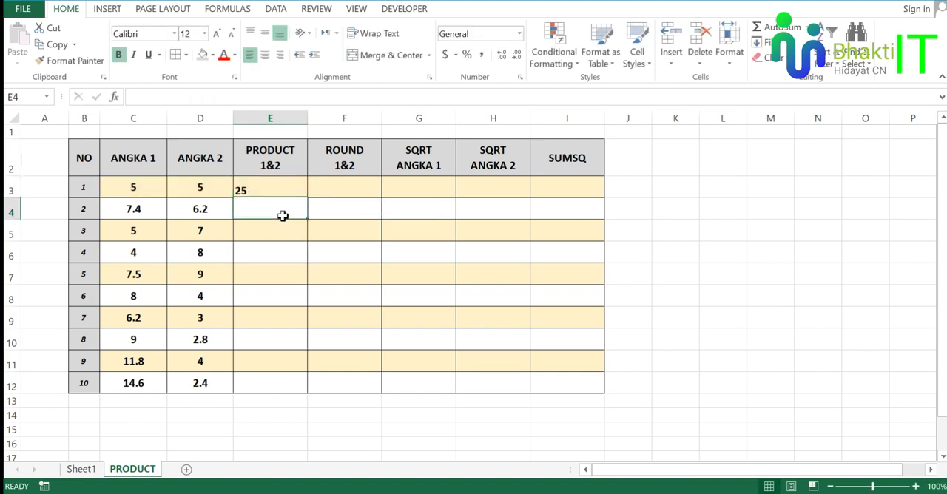
left_click(277, 189)
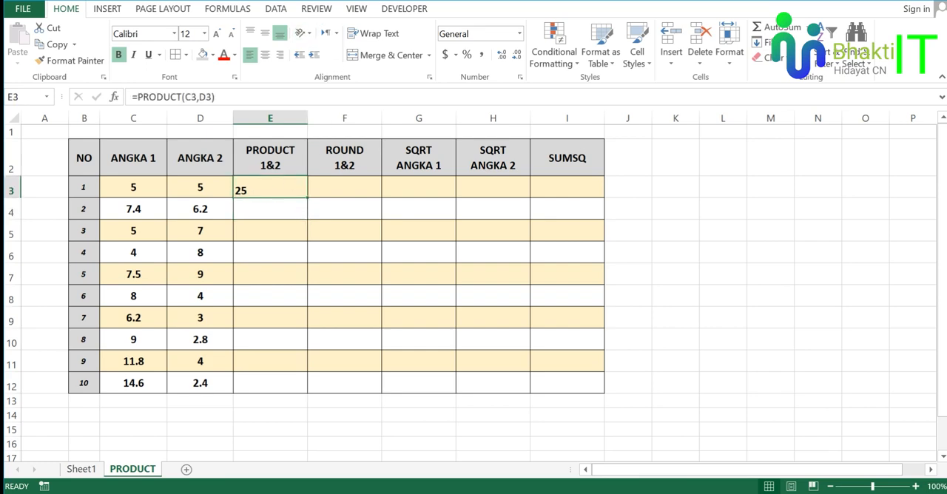
Bring up the On-Screen Keyboard, point out how the multiplication sign * is produced, and minimize the keyboard again.
mouse_move(299, 1)
left_click(304, 43)
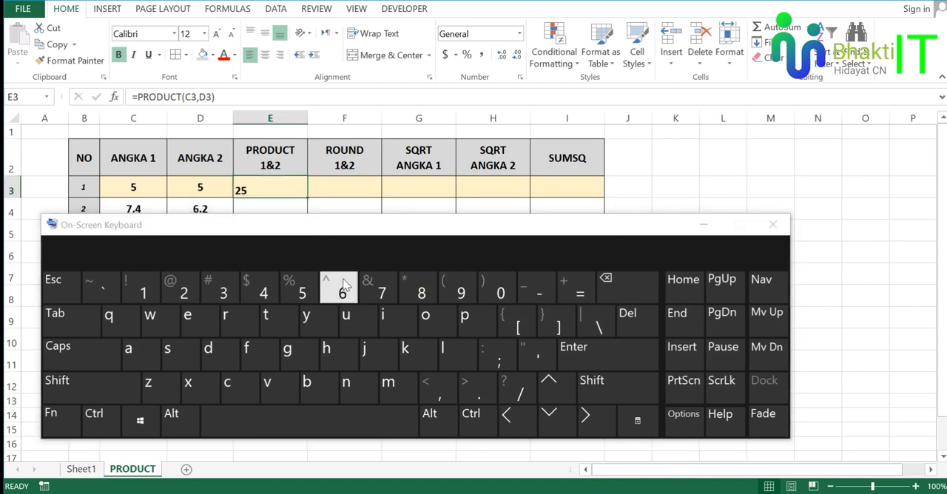
key("ctrl")
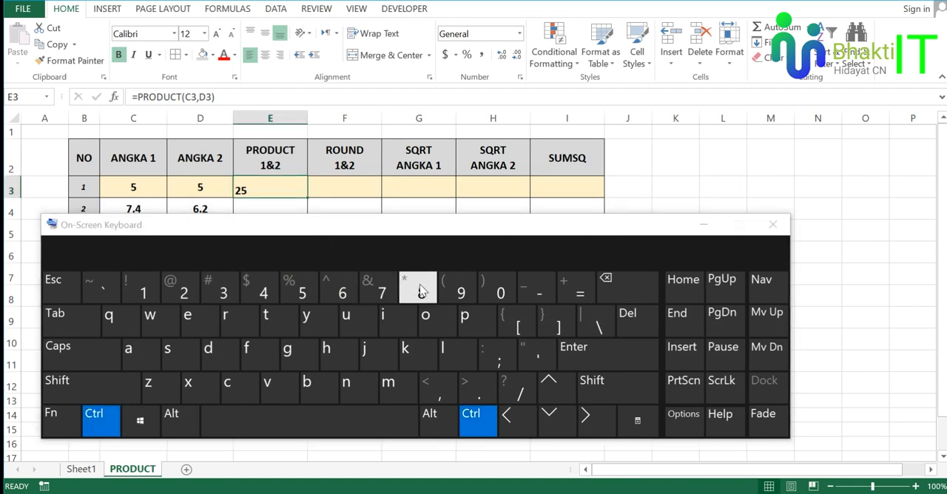
key("shift")
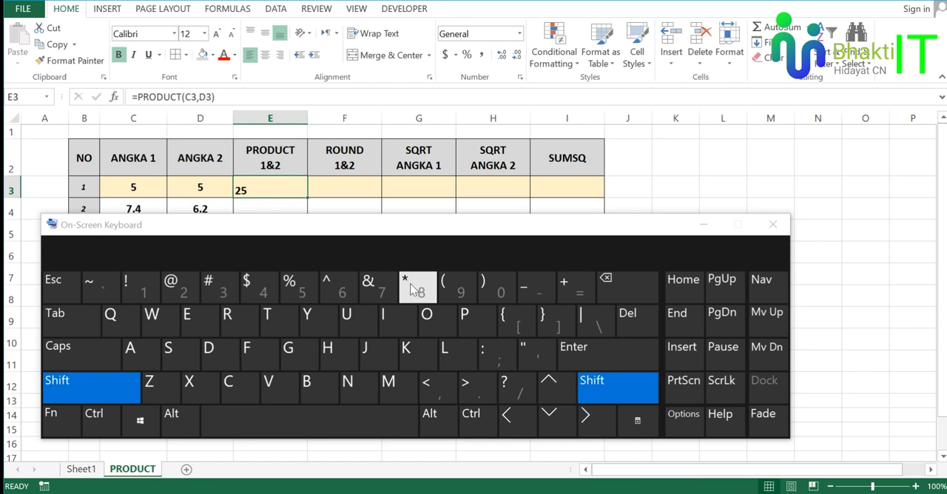
left_click(418, 289)
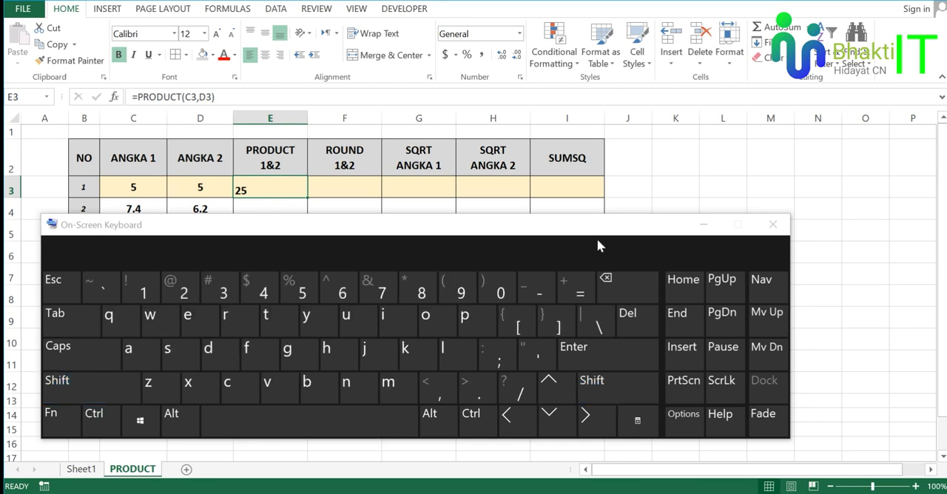
left_click(703, 223)
Fill the whole of column J with grey and widen the column slightly.
left_click(635, 186)
left_click(647, 171)
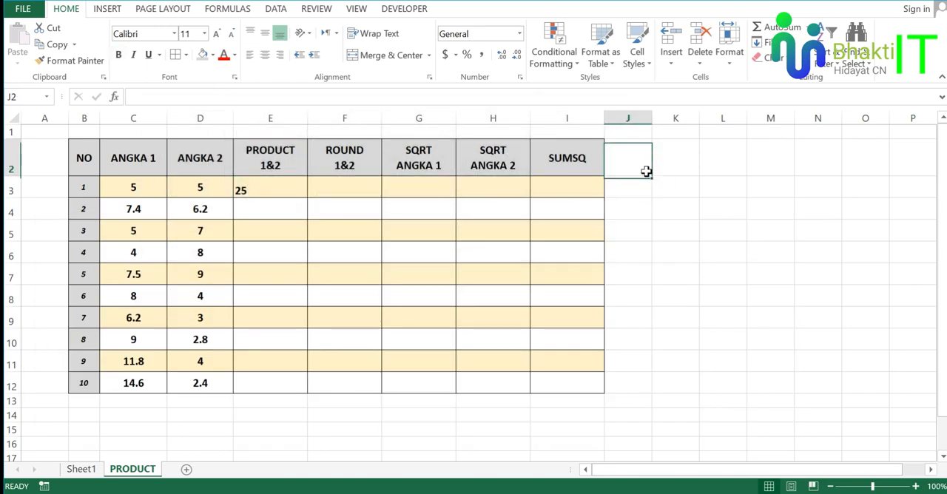
left_click(640, 115)
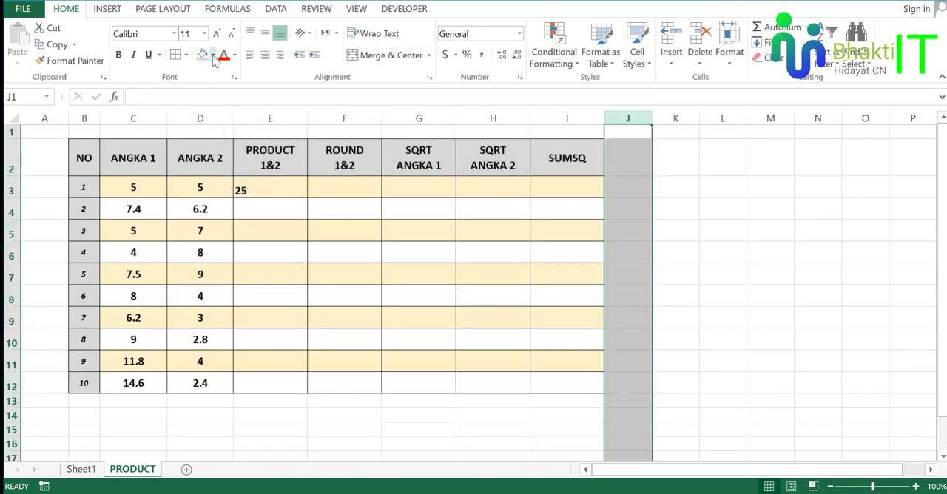
left_click_drag(714, 159, 670, 163)
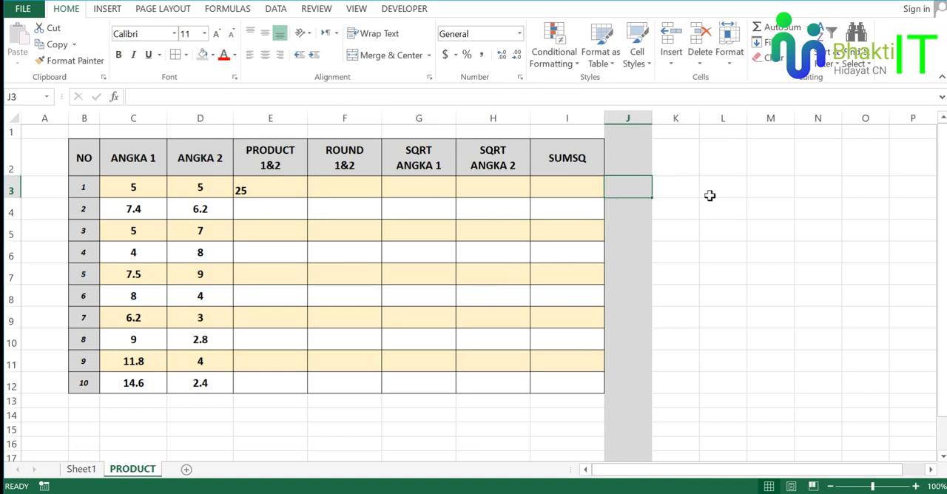
left_click_drag(652, 118, 671, 119)
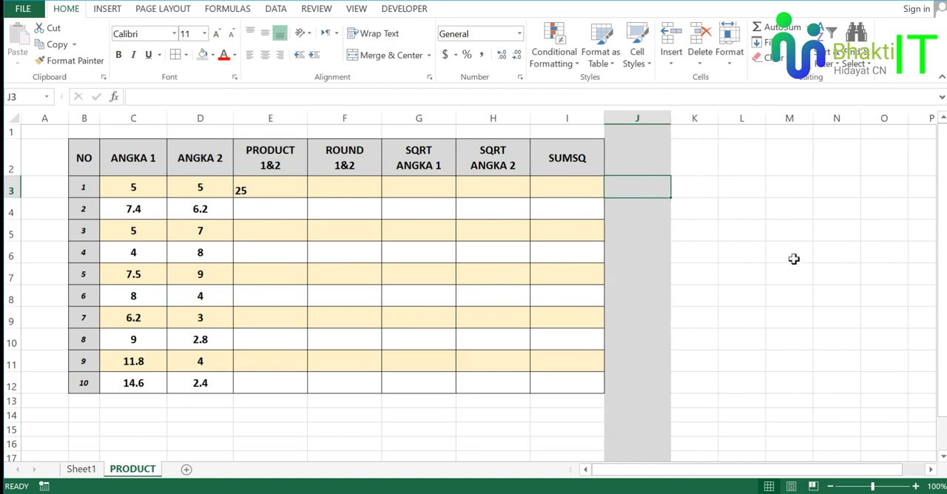
Enter the formula =C3*D3 in cell J3, adding the multiplication sign with the On-Screen Keyboard.
type("=")
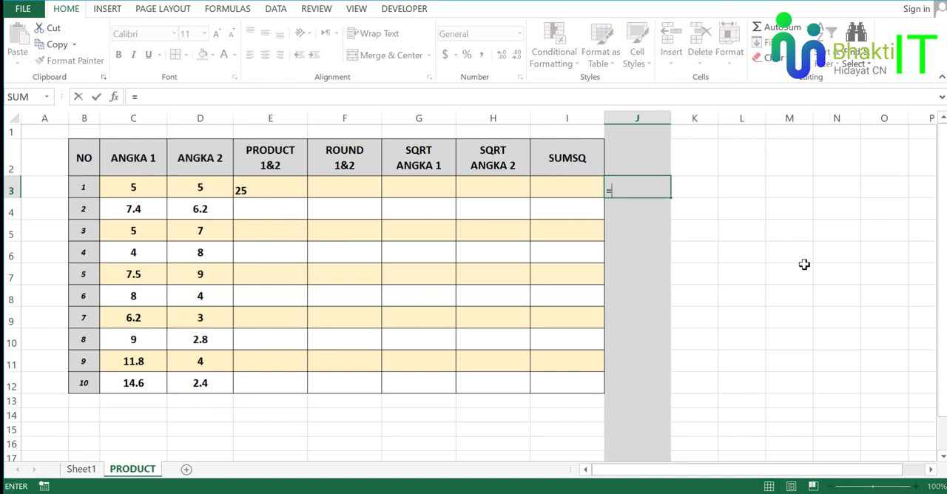
left_click(139, 193)
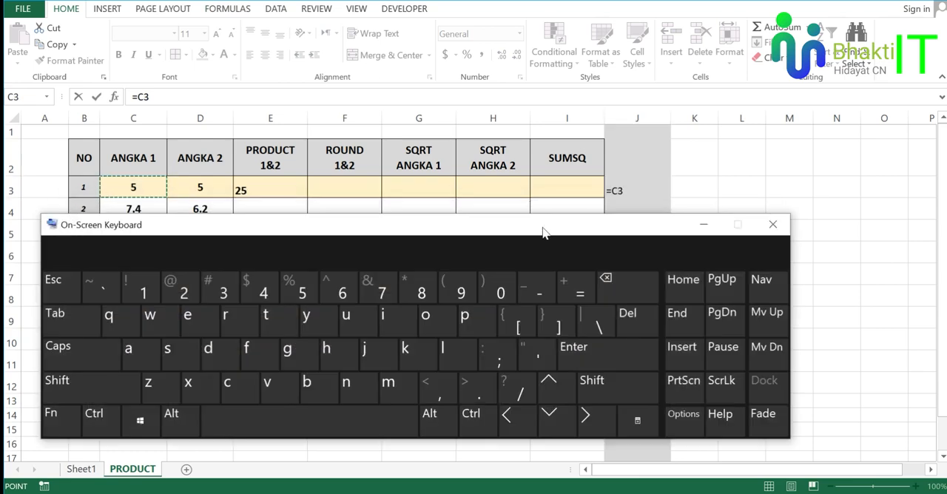
left_click_drag(542, 227, 558, 241)
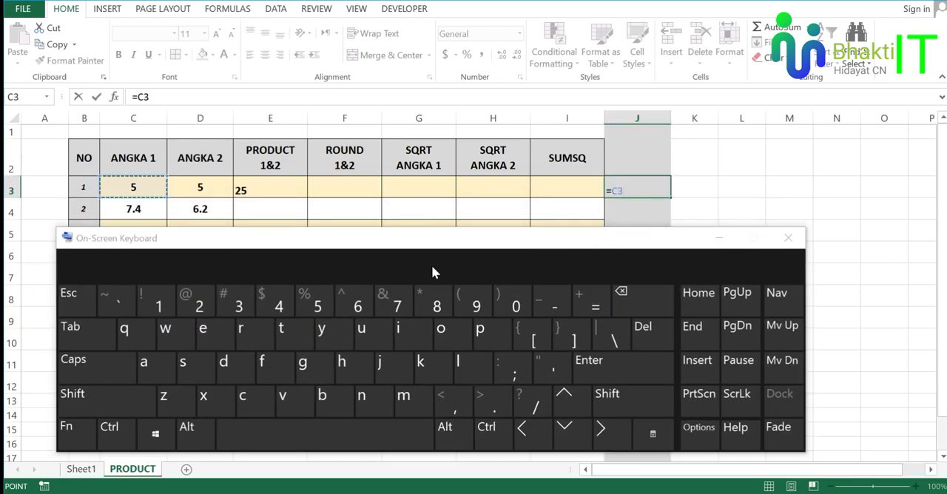
left_click(111, 398)
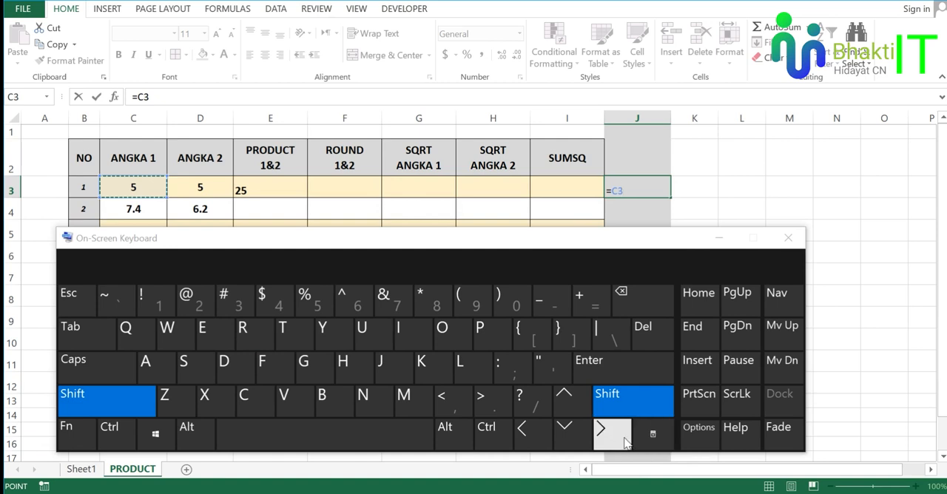
left_click(438, 304)
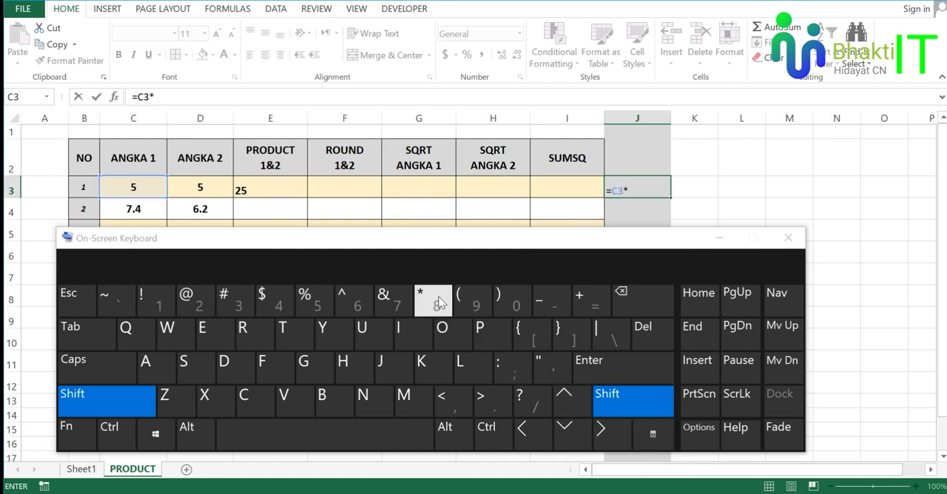
left_click(715, 236)
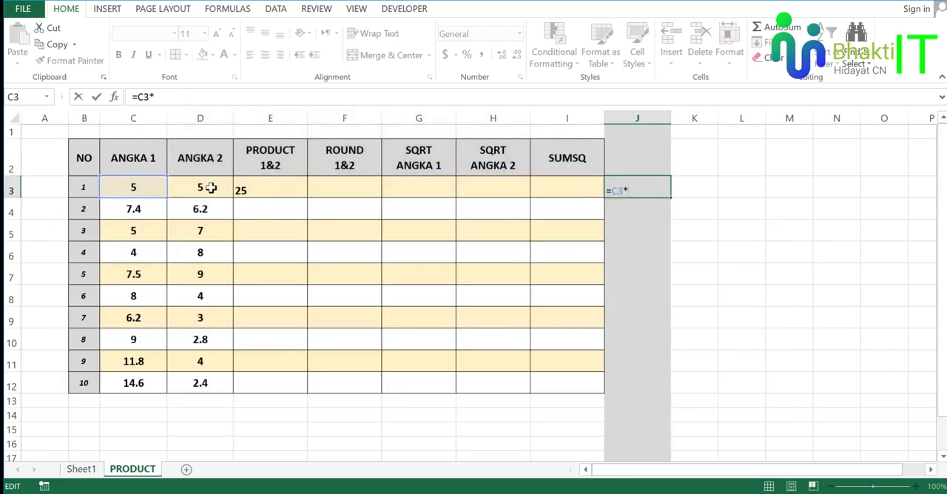
left_click(209, 188)
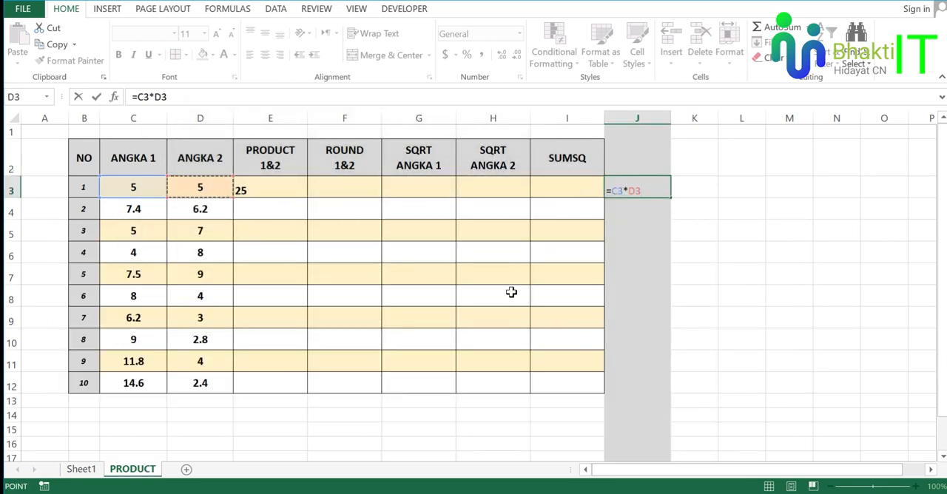
key("Return")
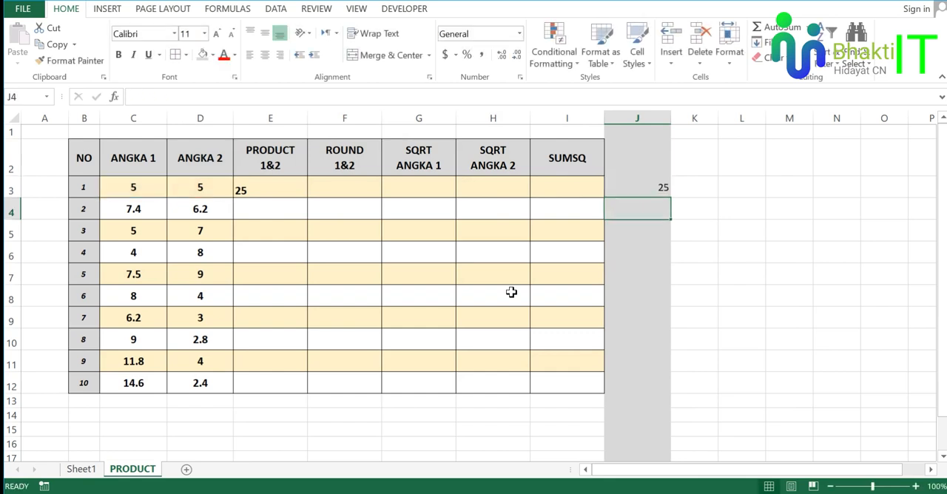
Compare the PRODUCT formula in cell E3 with the manual multiplication formula in cell J3.
left_click(643, 191)
left_click(288, 186)
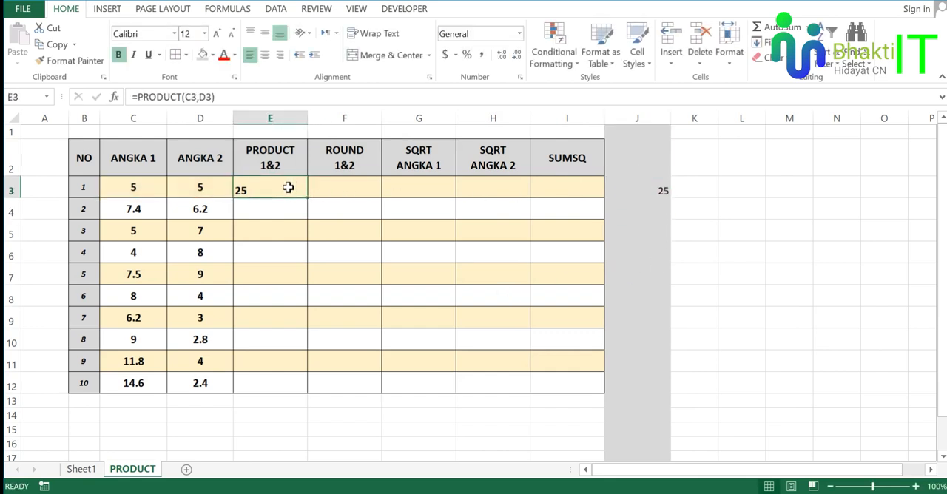
left_click(648, 192)
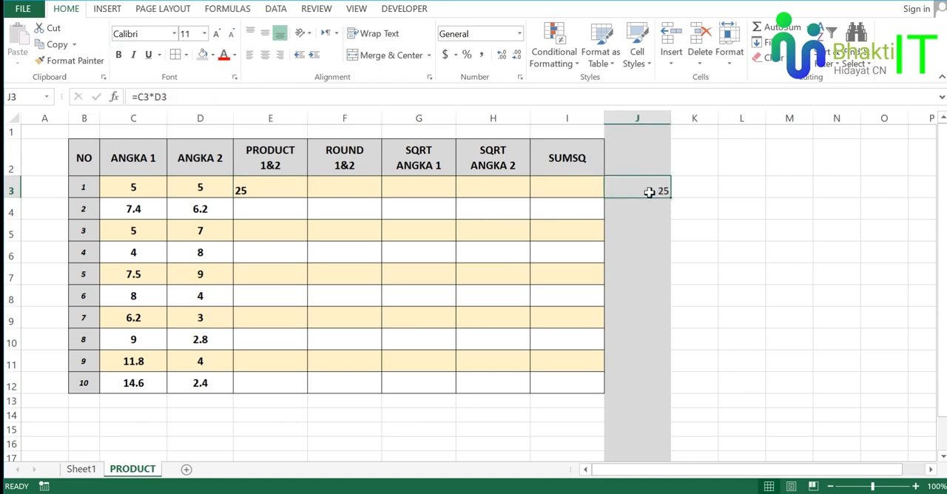
left_click(283, 189)
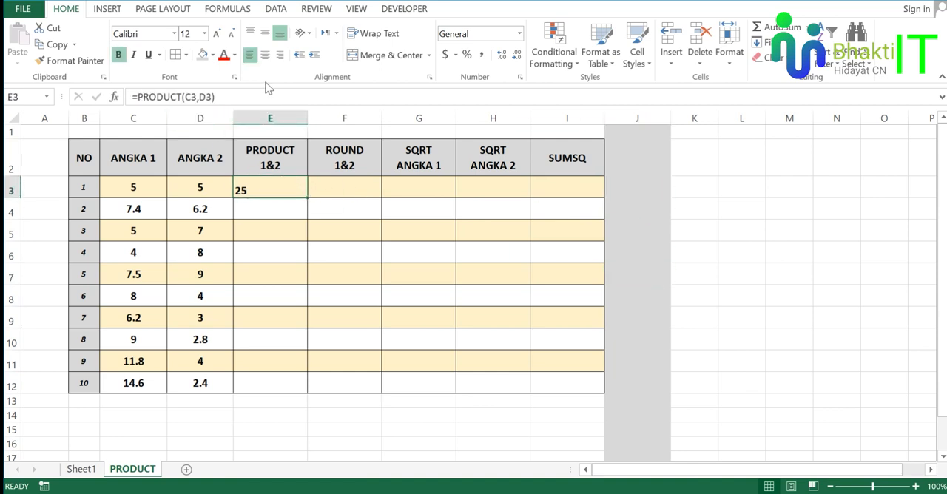
Center the contents of the whole PRODUCT 1&2 column E horizontally.
left_click(270, 119)
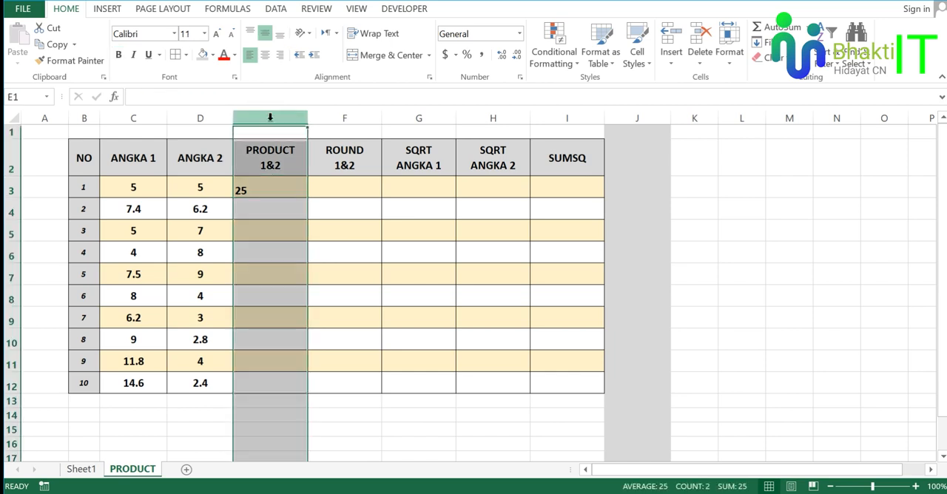
left_click(265, 56)
left_click(283, 205)
Fill the PRODUCT formula from cell E3 down to cell E12.
left_click(282, 190)
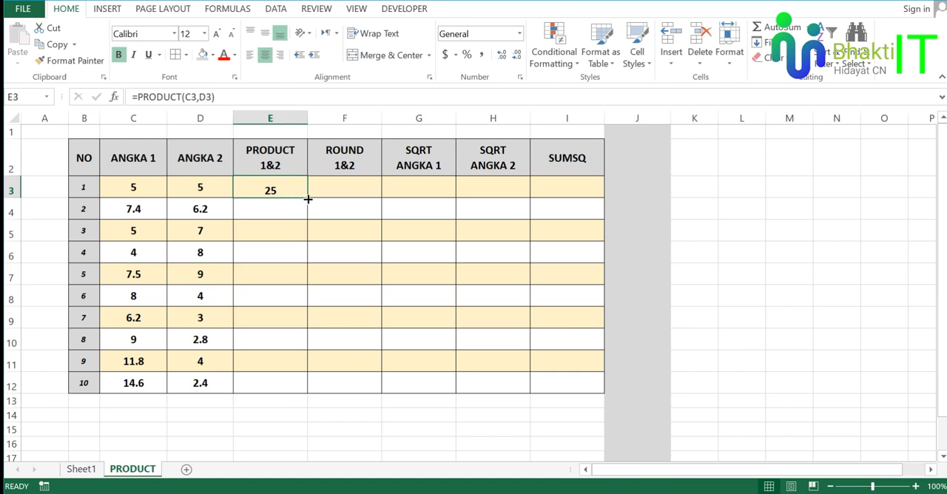
left_click_drag(308, 198, 302, 388)
left_click(341, 259)
left_click(419, 314)
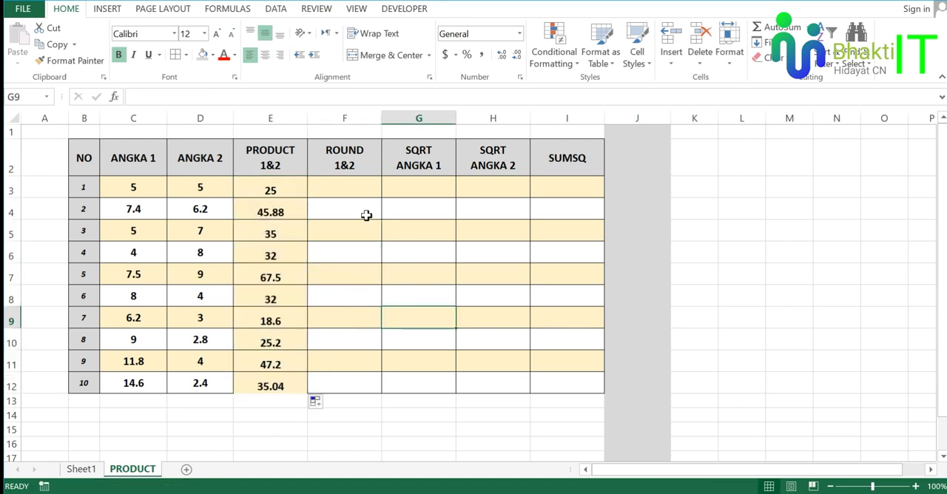
Review the ANGKA 1 and ANGKA 2 columns and the PRODUCT formula in E3 that multiplies them.
left_click(148, 161)
left_click(187, 160)
left_click(285, 190)
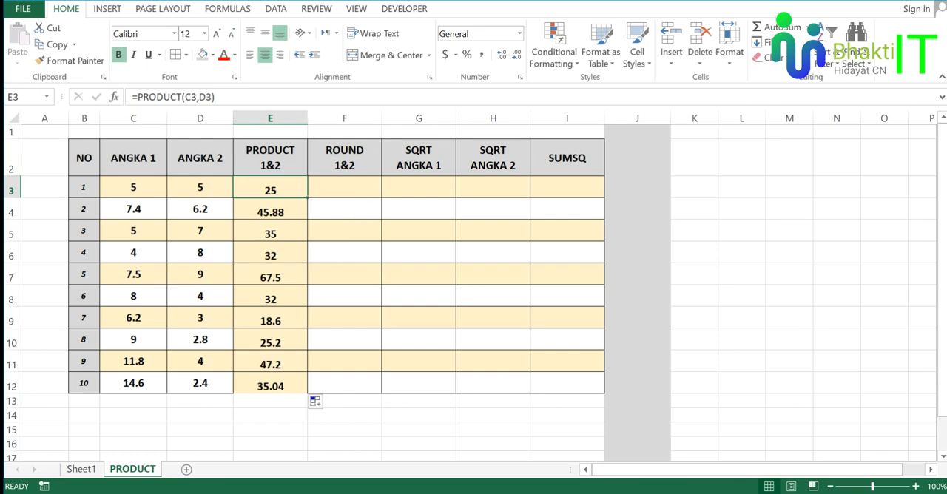
Switch to the PDF module to read the ROUND entry, and return to the ROUND 1&2 column in Excel.
key("alt+Tab")
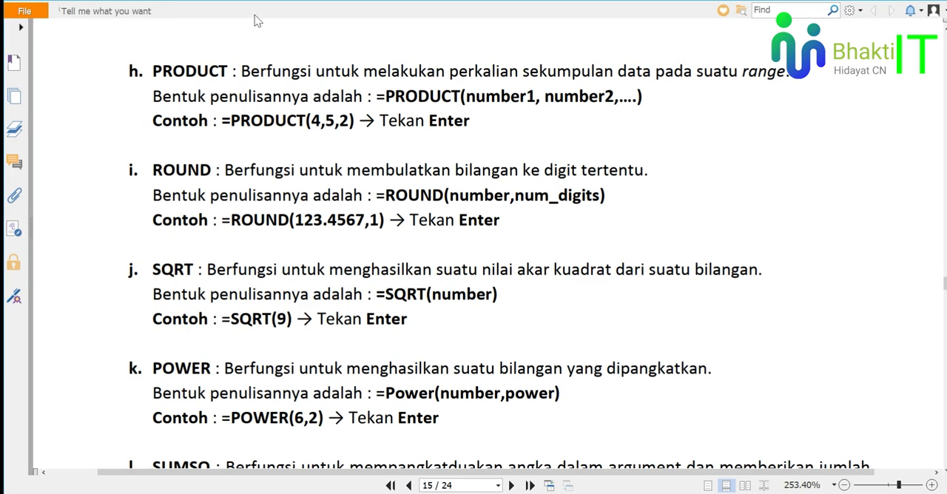
key("alt+Tab")
left_click(356, 213)
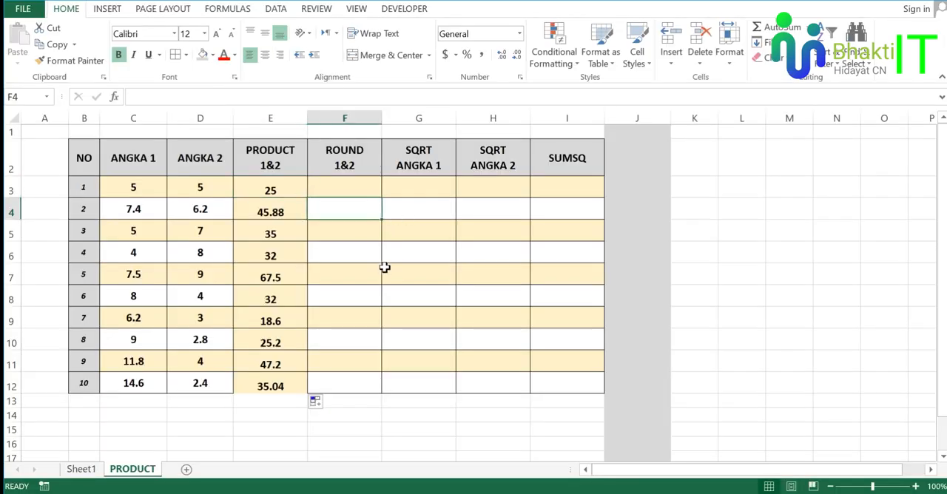
left_click(345, 188)
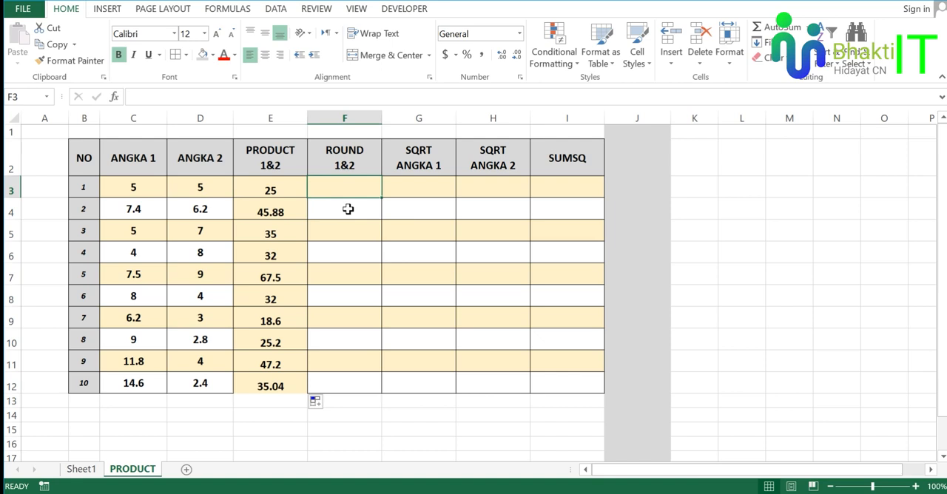
Examine the PRODUCT results in column E for values with decimals that can be rounded.
left_click(292, 190)
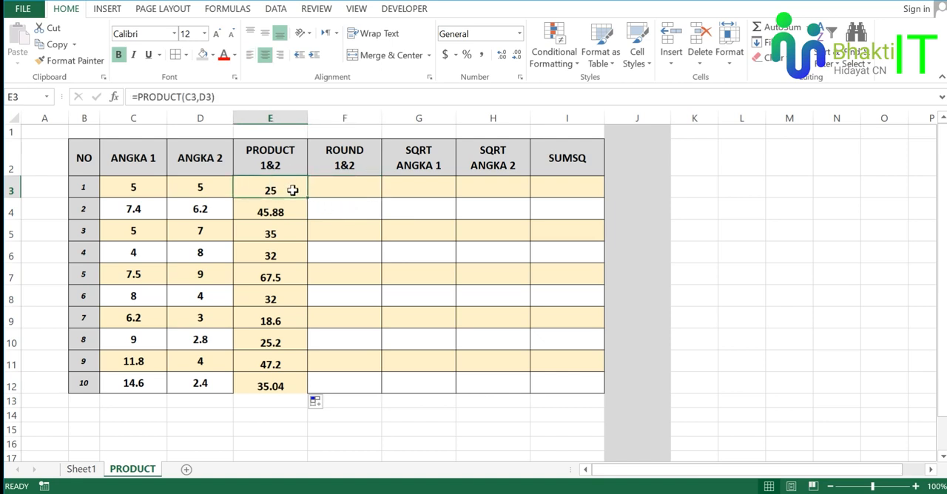
left_click(296, 211)
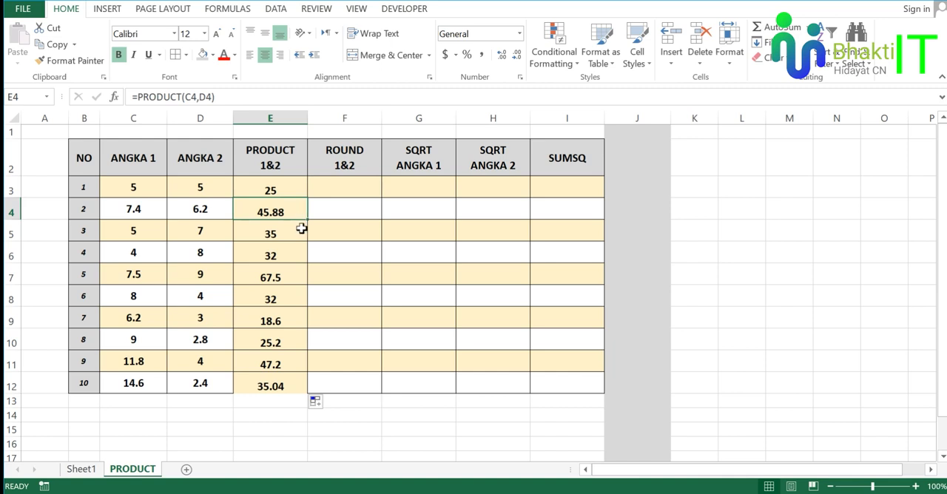
left_click(292, 274)
left_click(290, 320)
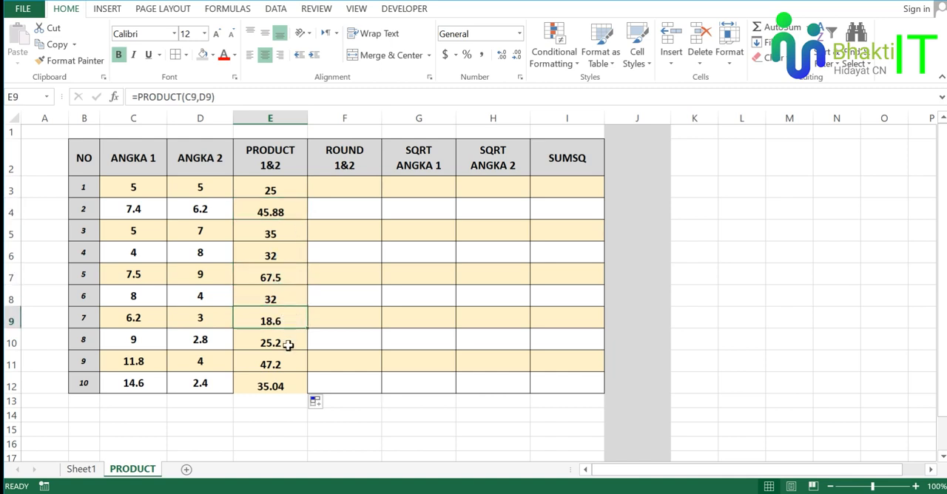
left_click(290, 342)
left_click(295, 361)
left_click(296, 383)
left_click(342, 318)
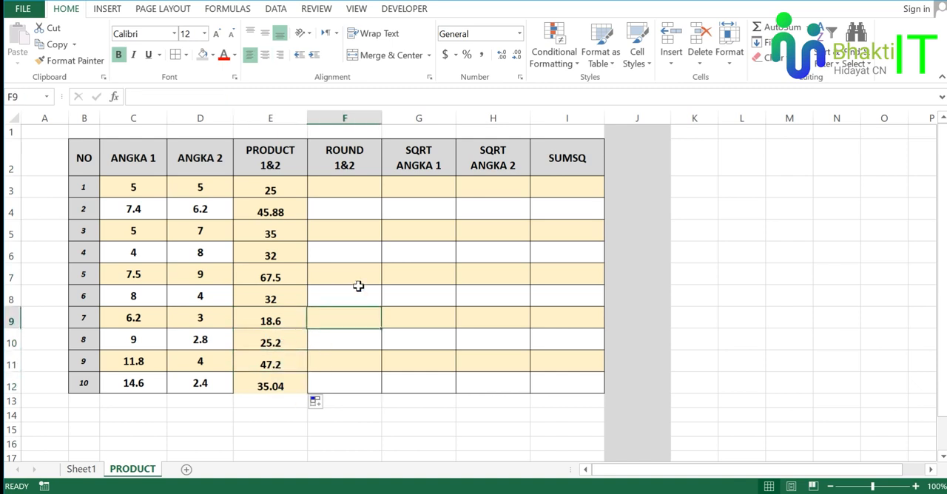
Enter the formula =ROUND(E3,1) in cell F3 of the ROUND 1&2 column.
left_click(349, 203)
left_click(348, 188)
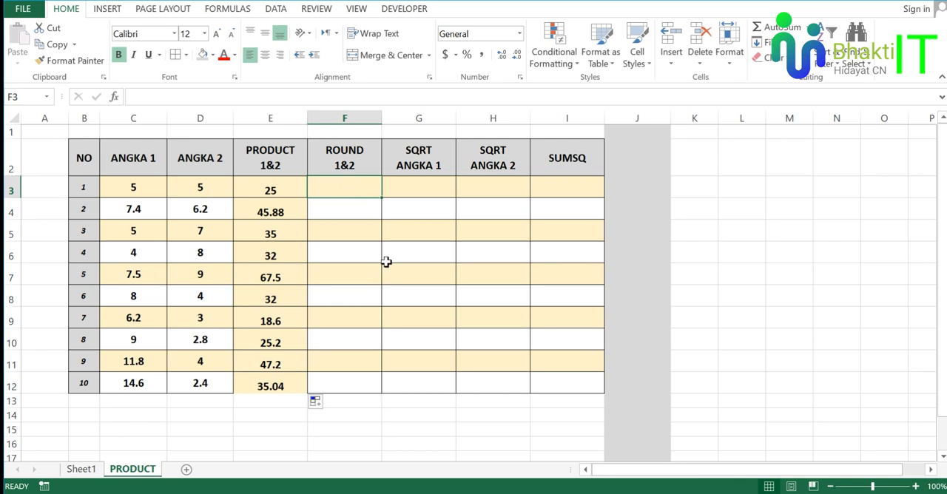
type("=")
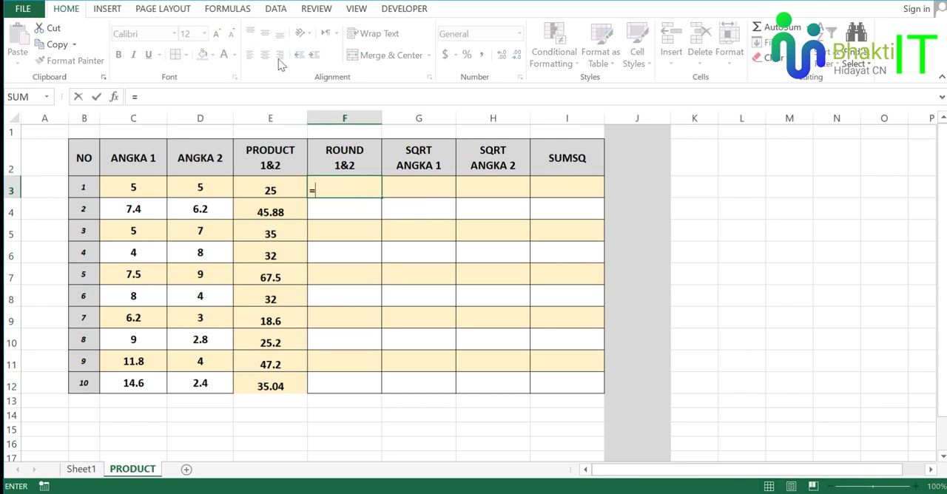
type("rou")
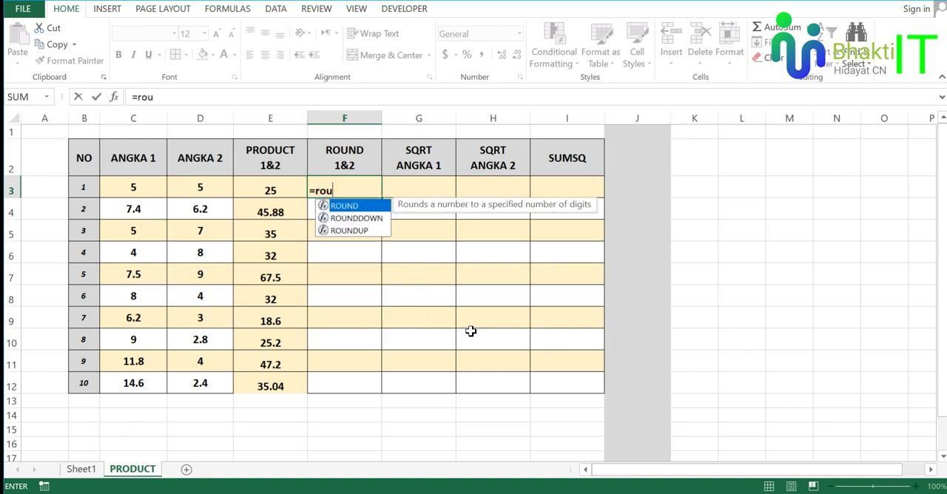
key("Tab")
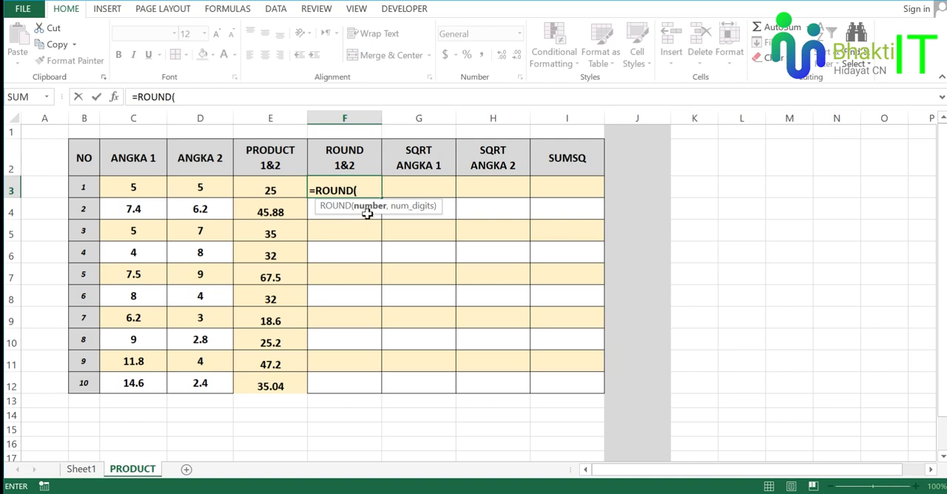
left_click(283, 189)
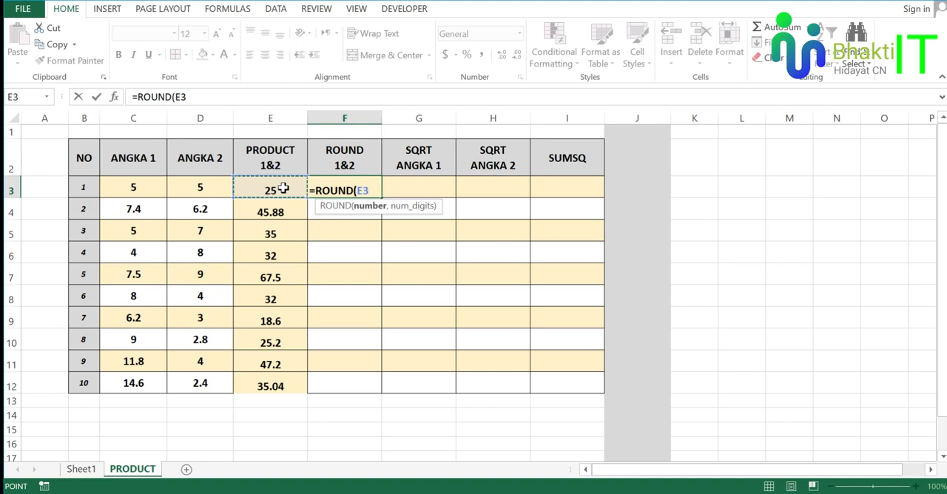
type(",1")
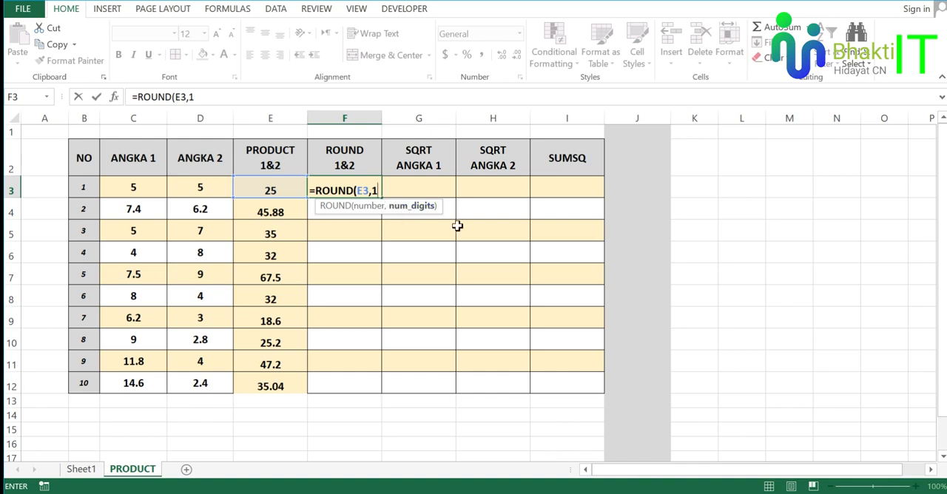
type(")")
key("Return")
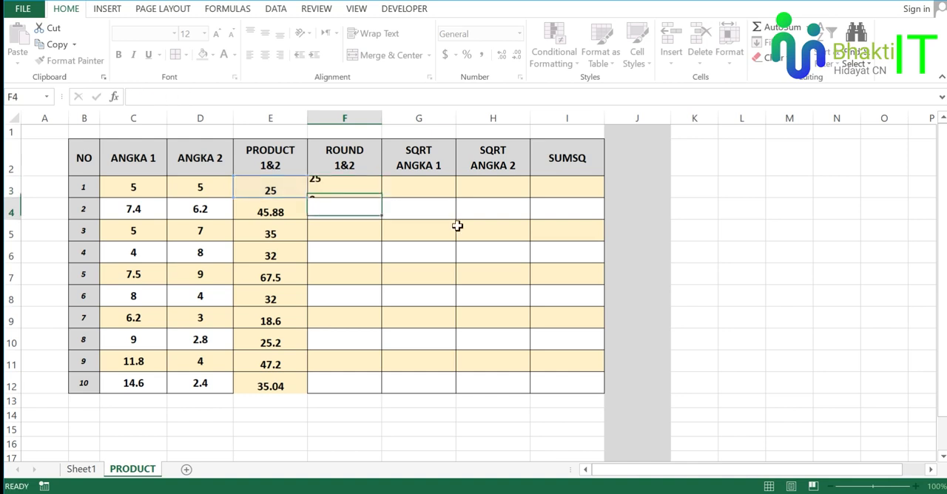
Compare the ROUND formula in F3 with its source E3, and examine the decimal value in E4.
left_click(338, 190)
left_click(290, 187)
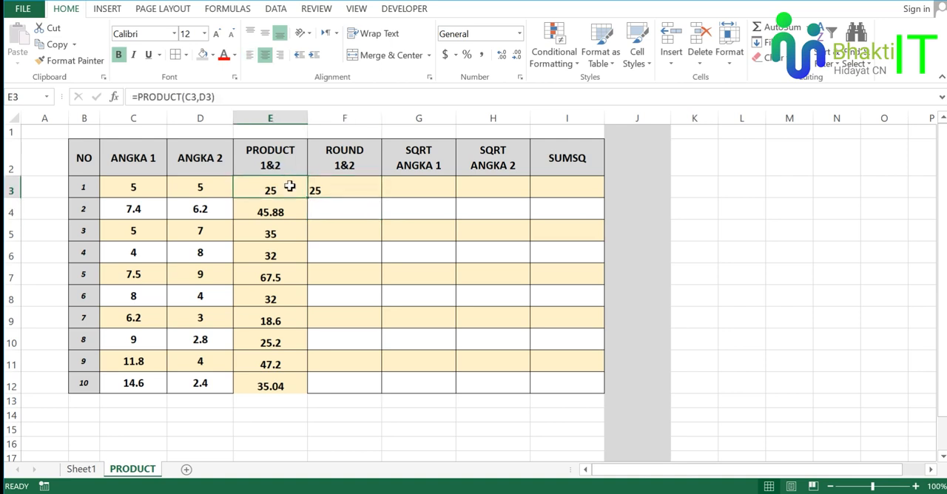
left_click(357, 183)
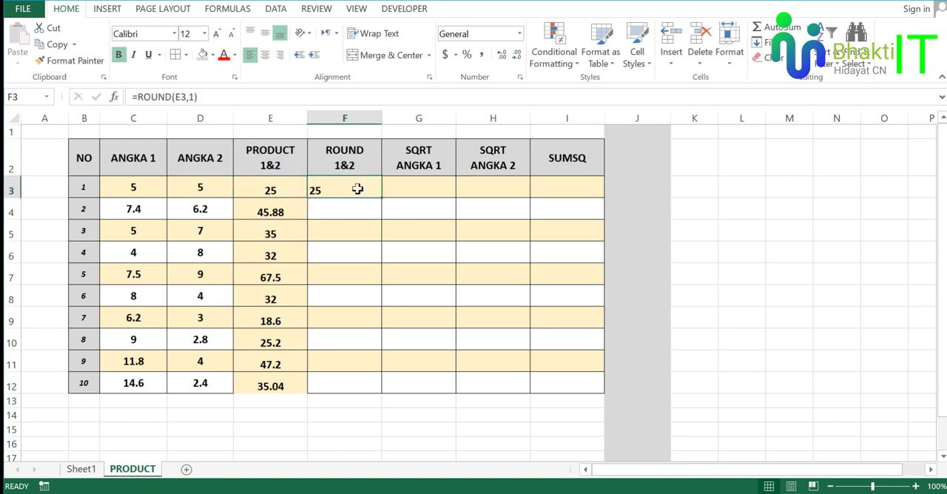
left_click(286, 212)
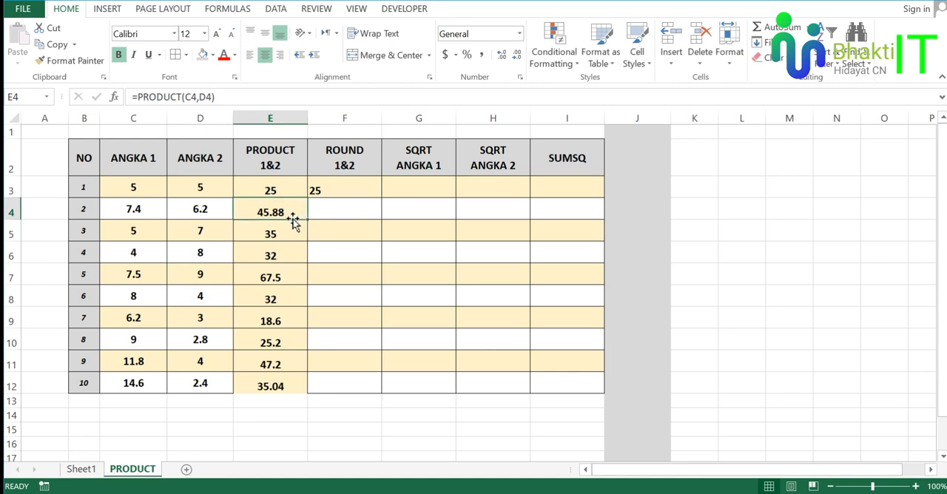
left_click(337, 213)
left_click(338, 184)
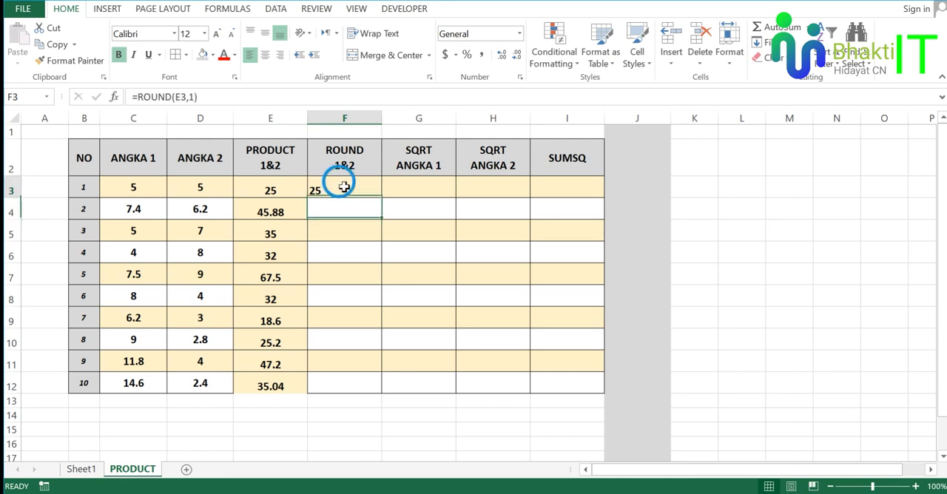
left_click(341, 209)
left_click(289, 213)
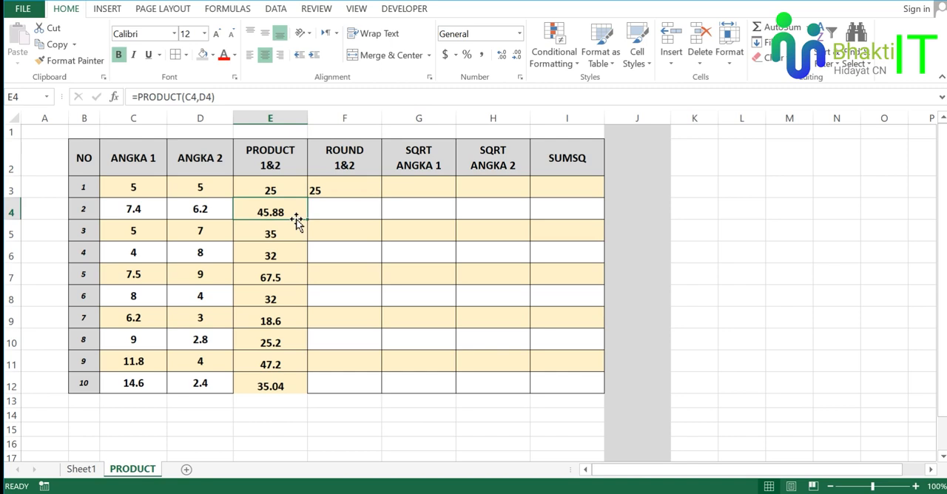
Enter the formula =ROUND(E4,1) in cell F4.
left_click(323, 210)
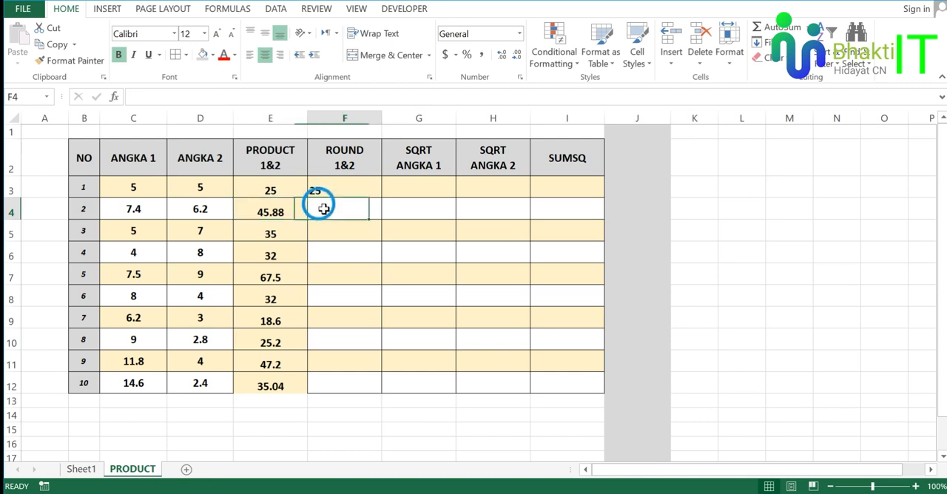
type("=roun")
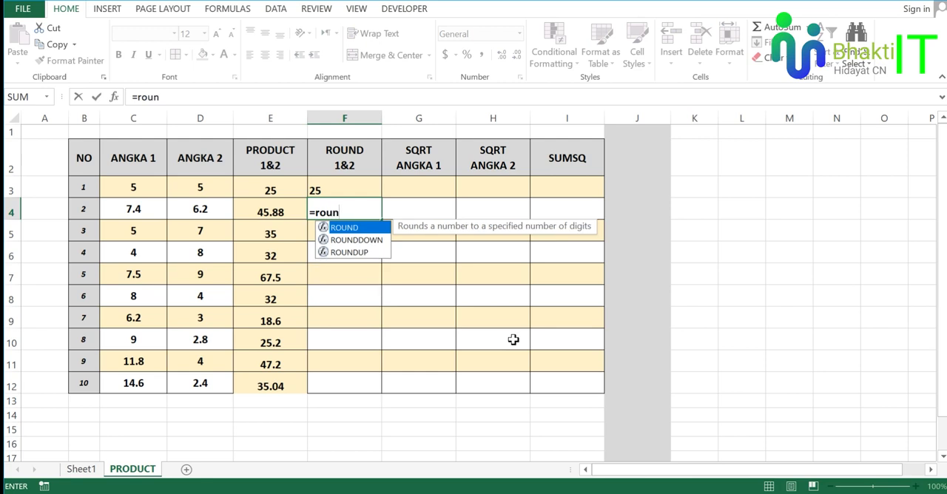
key("Tab")
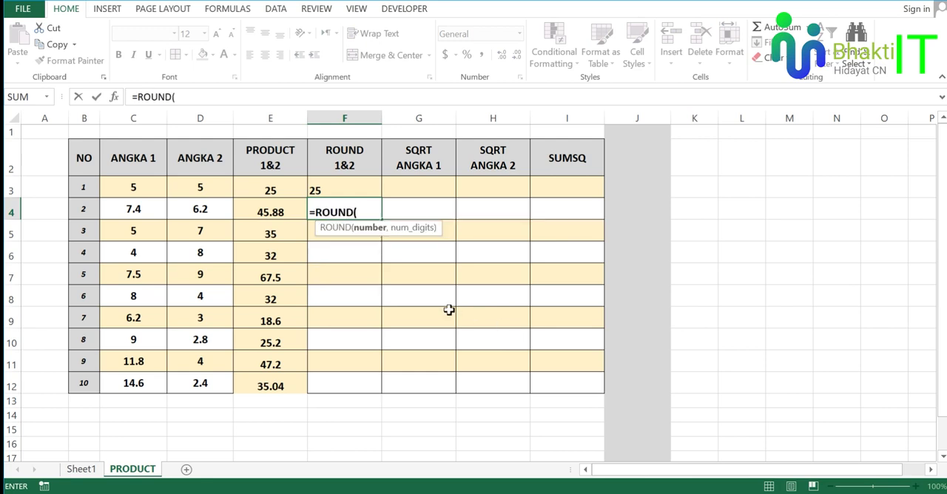
left_click(287, 206)
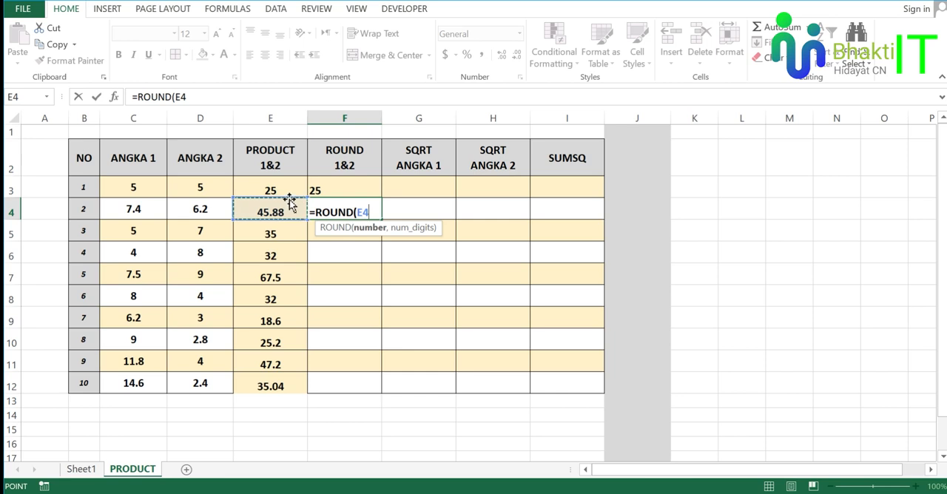
type(",")
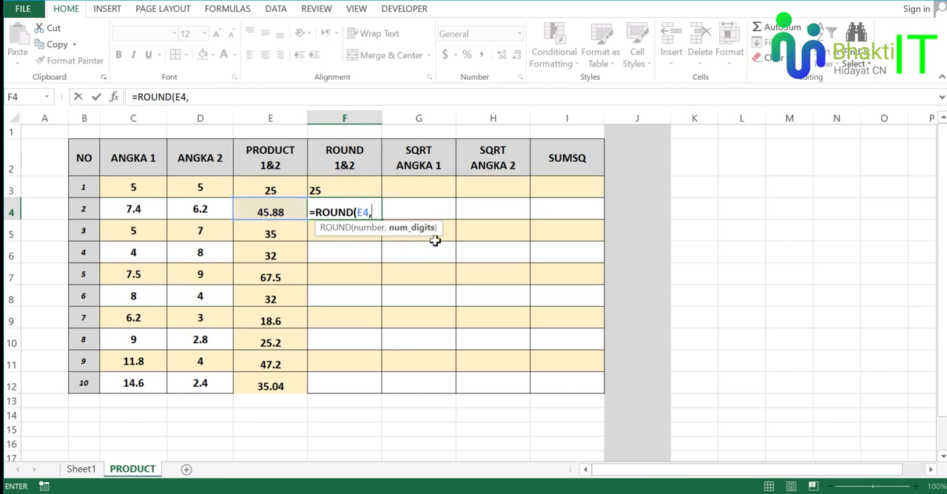
type("1")
type(")")
key("Return")
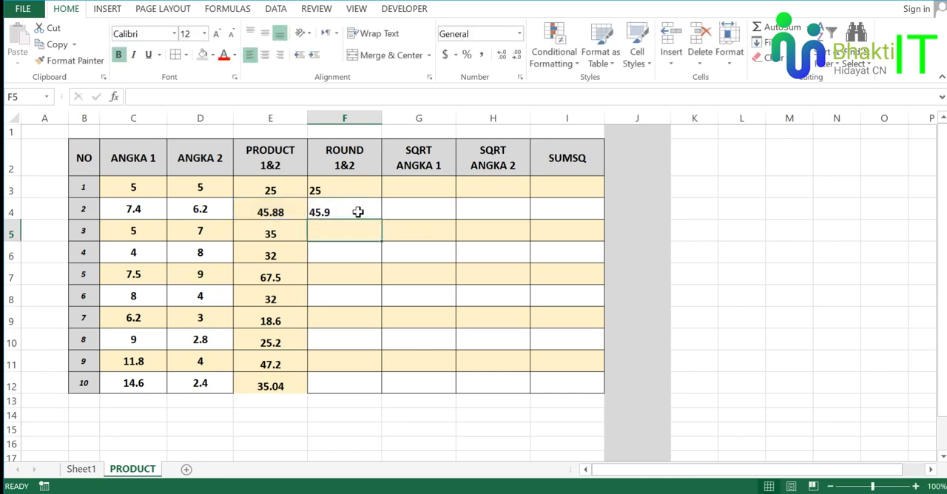
Inspect the ROUND formula in F4 and look over the empty cells below it in column F.
left_click(357, 212)
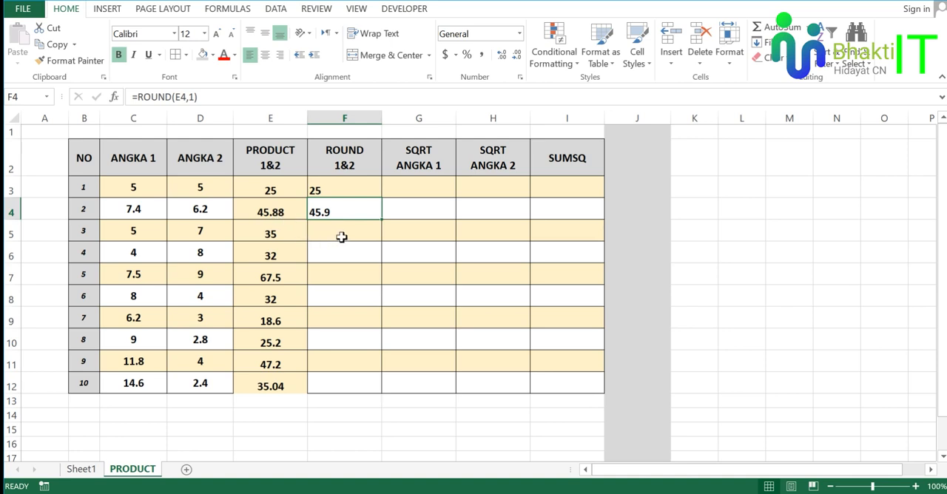
left_click(331, 271)
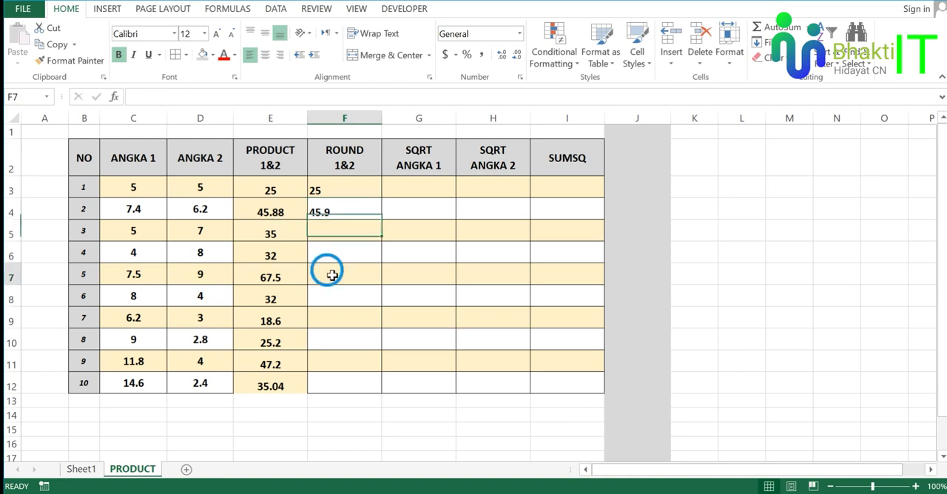
left_click(345, 361)
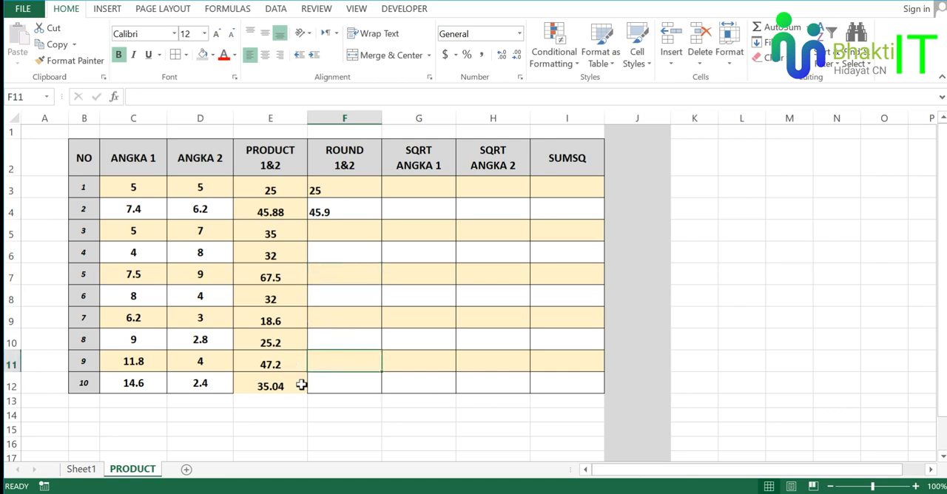
Examine the product value in E12 against the empty ROUND cell F12 in the tenth data row.
left_click(333, 391)
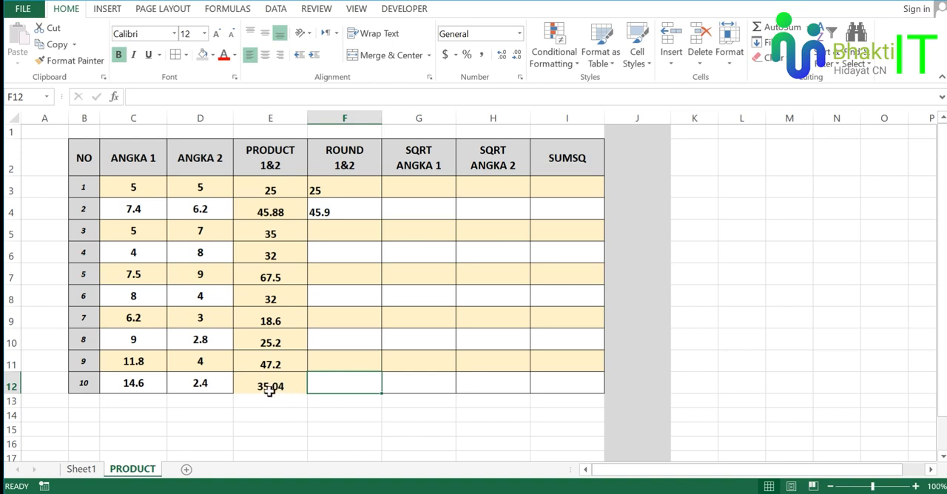
left_click(263, 386)
left_click(11, 384)
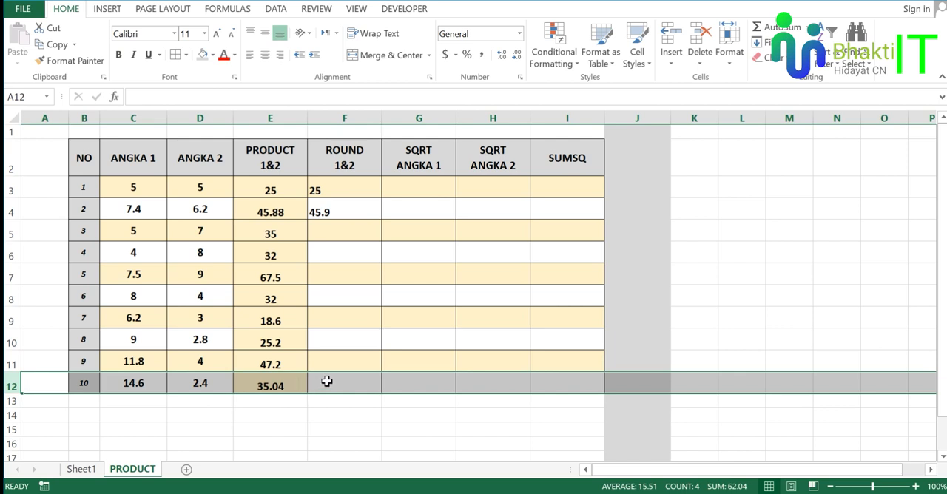
left_click(349, 385)
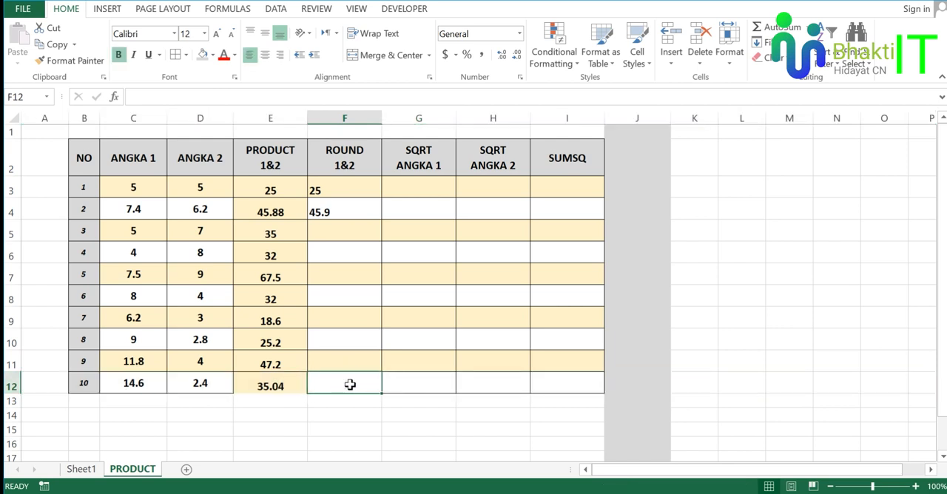
left_click(293, 387)
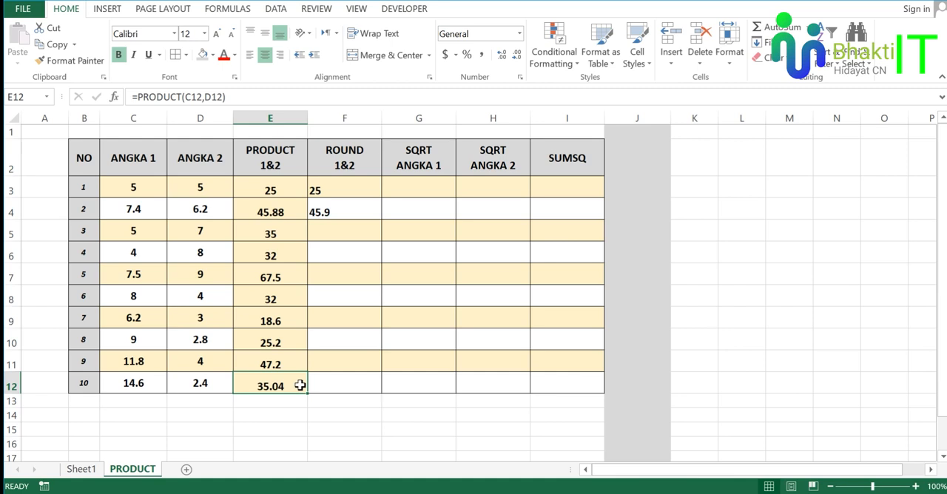
left_click(347, 387)
left_click(295, 383)
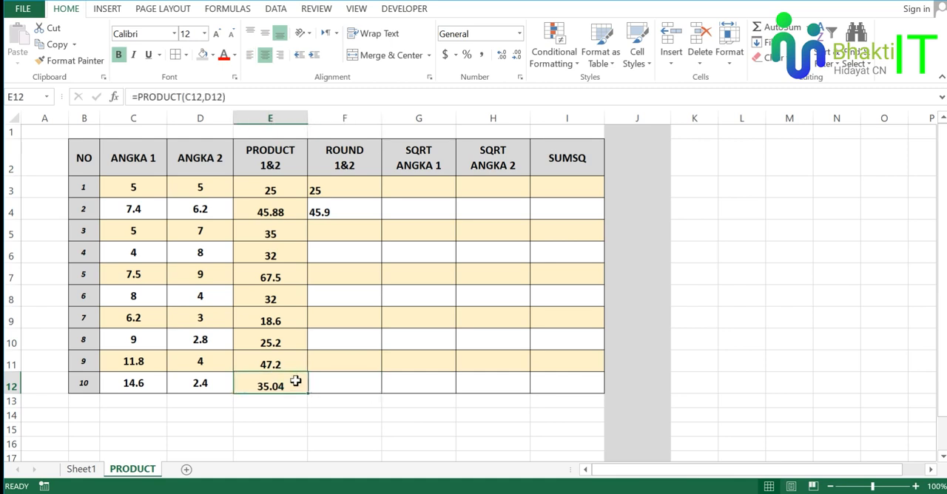
Enter the formula =ROUND(E12,1) in cell F12 and check its result.
left_click(352, 383)
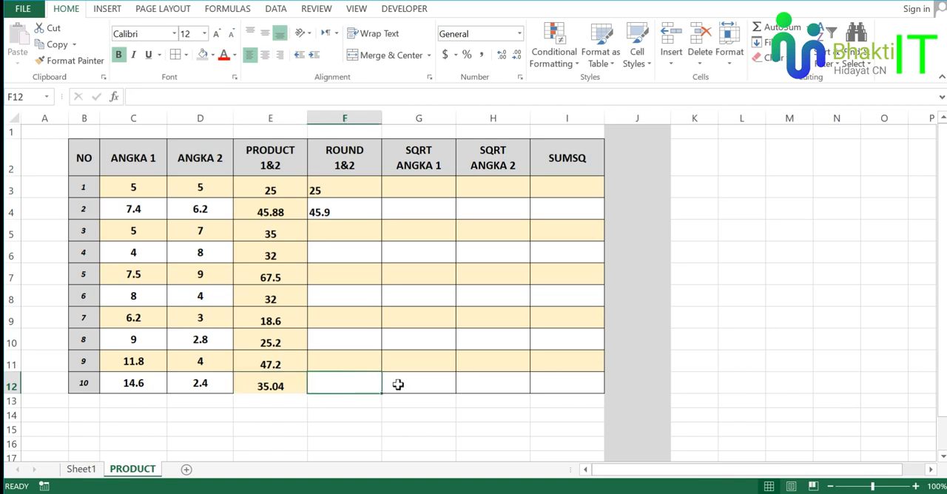
type("=")
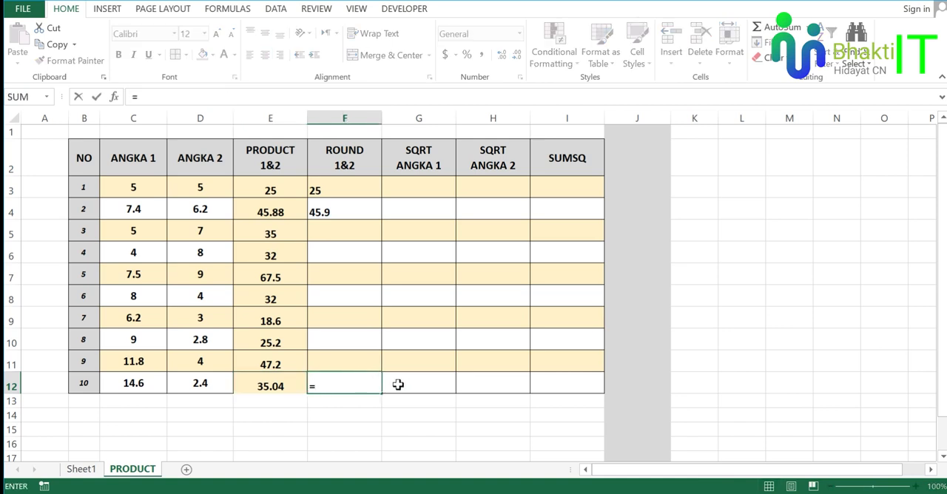
type("roun")
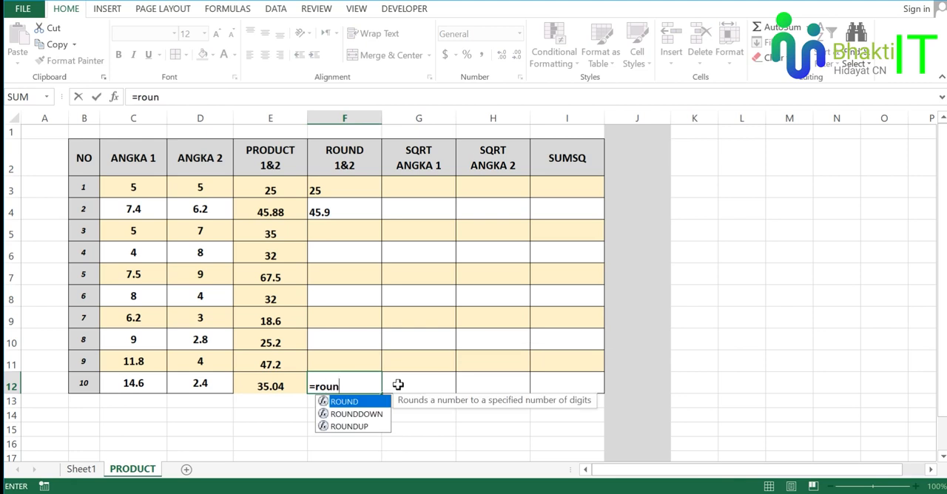
key("Tab")
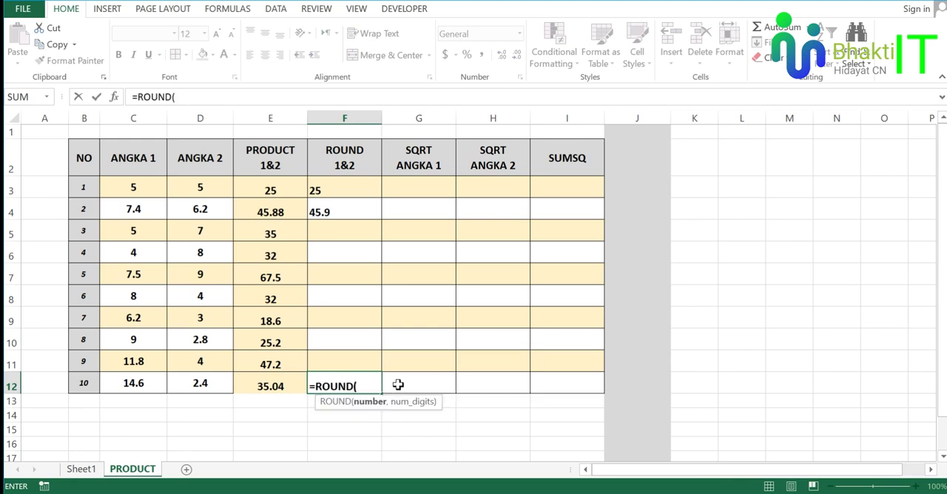
left_click(292, 385)
type(",")
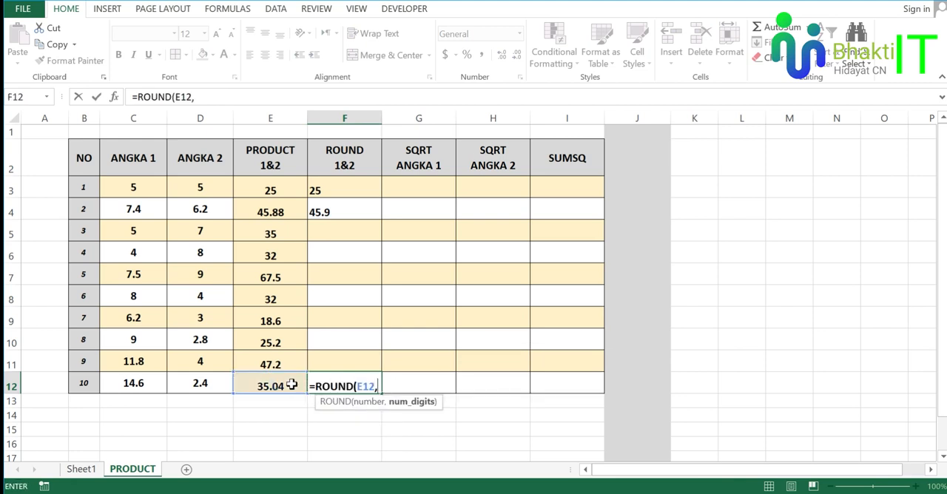
type("1)")
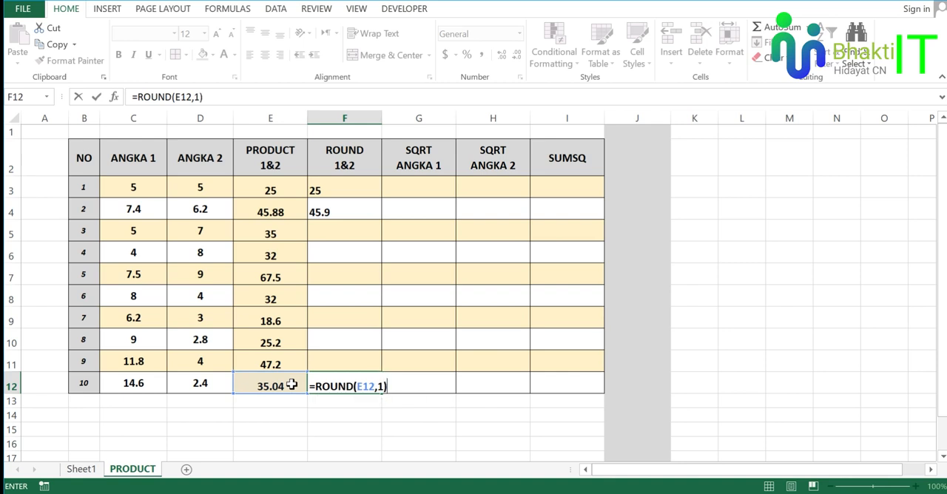
key("Return")
left_click(337, 382)
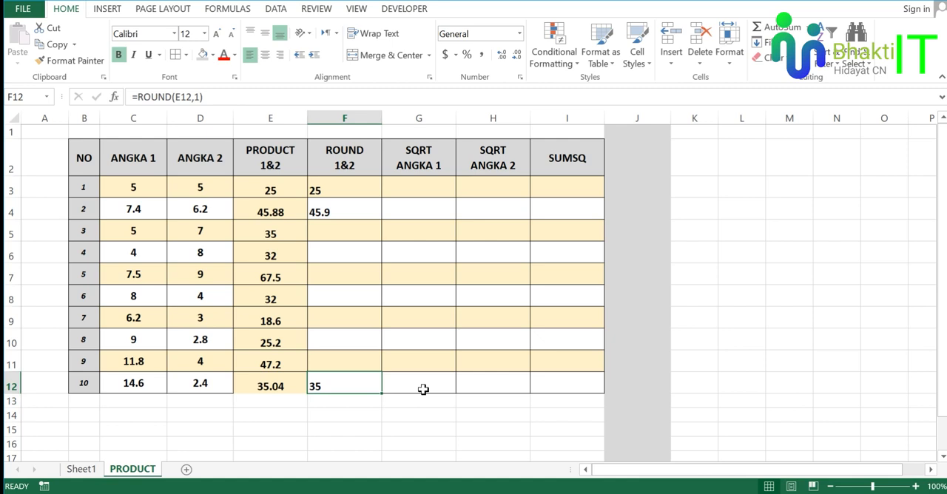
left_click(346, 362)
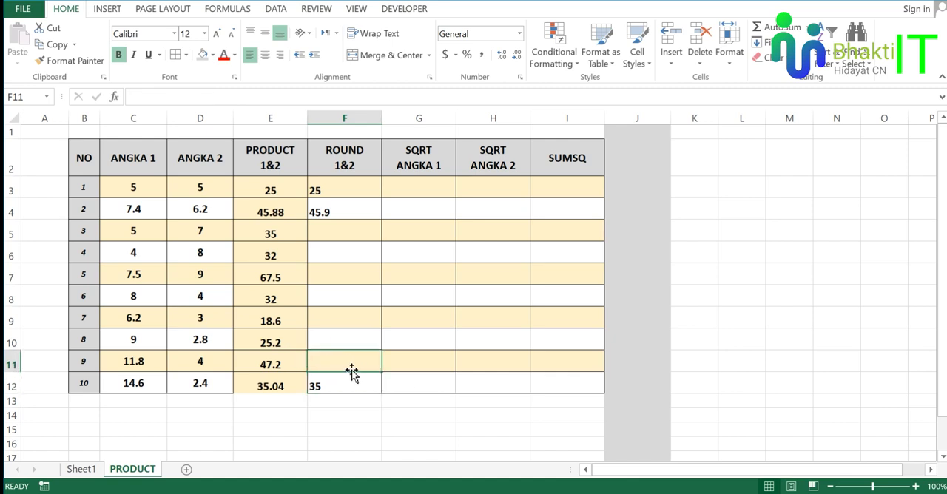
left_click(345, 382)
Fill the ROUND formula from F4 down through F11.
left_click(360, 230)
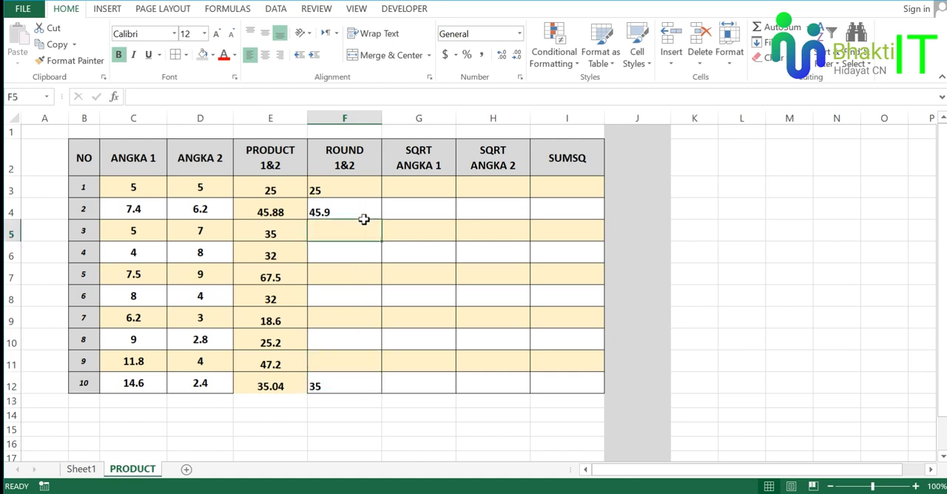
left_click(365, 209)
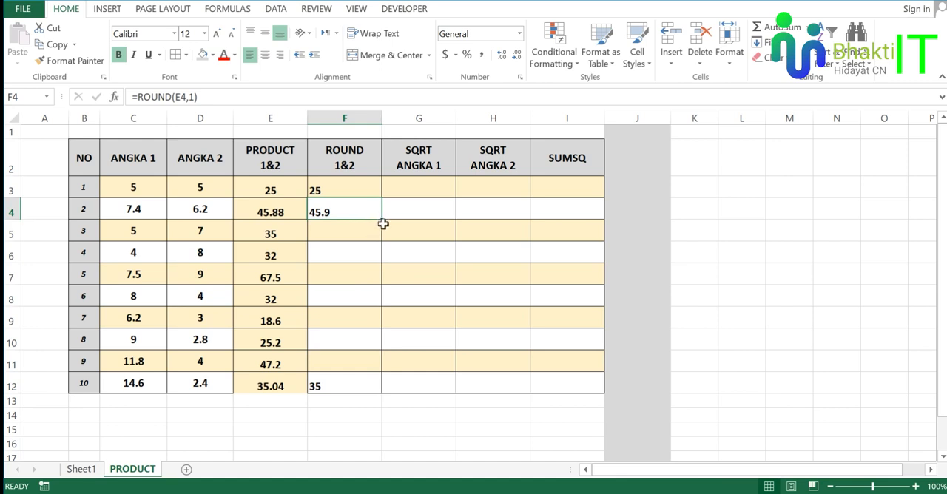
left_click(361, 204)
left_click_drag(381, 219, 380, 368)
Inspect the copied ROUND formulas at several rows of column F.
left_click(342, 341)
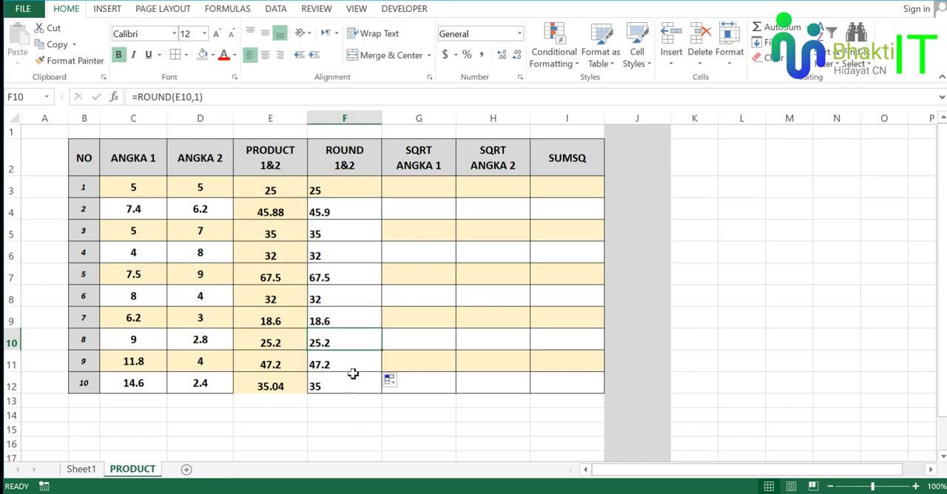
left_click(348, 373)
left_click(344, 300)
left_click(350, 211)
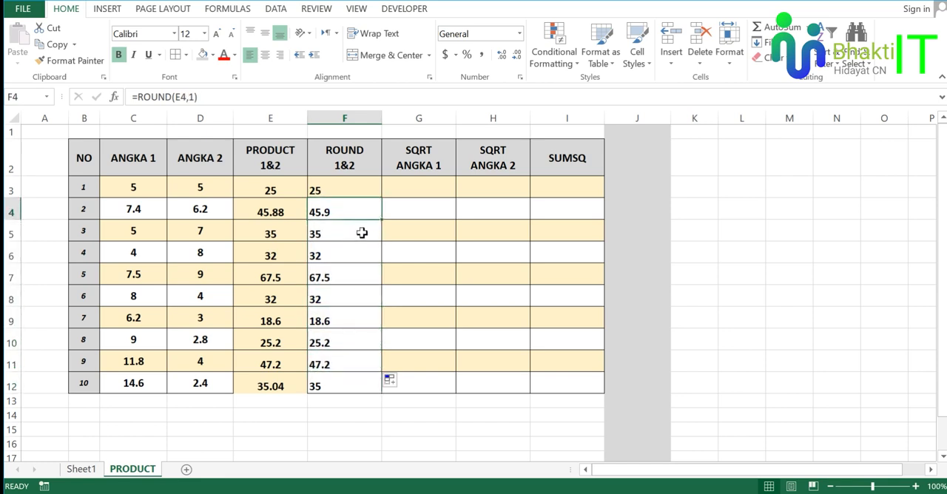
left_click(349, 229)
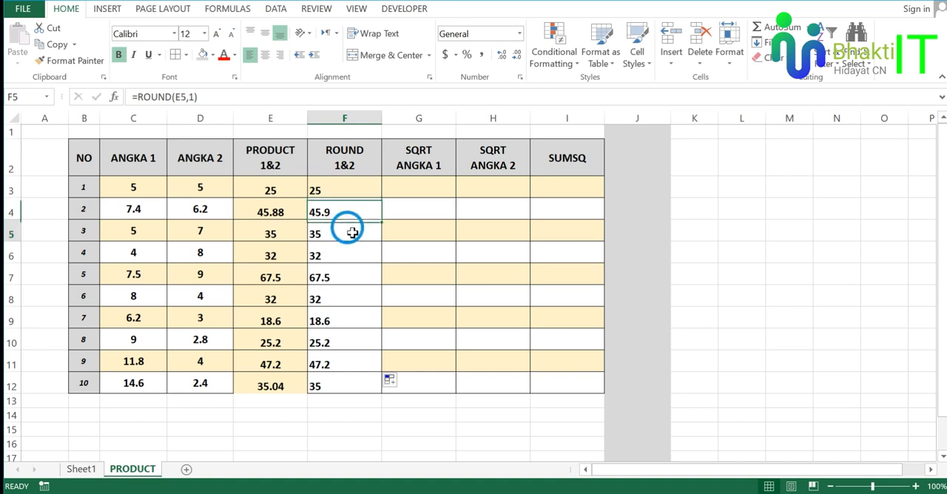
Compare the PRODUCT values in column E with the rounded values in column F, especially rows 4 and 12.
left_click(290, 222)
left_click(288, 277)
left_click(289, 321)
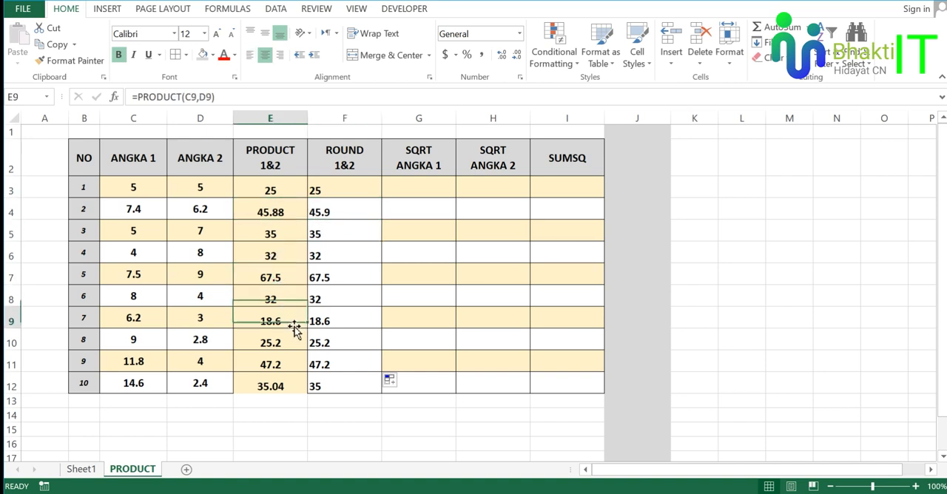
left_click(293, 342)
left_click(295, 385)
left_click(364, 381)
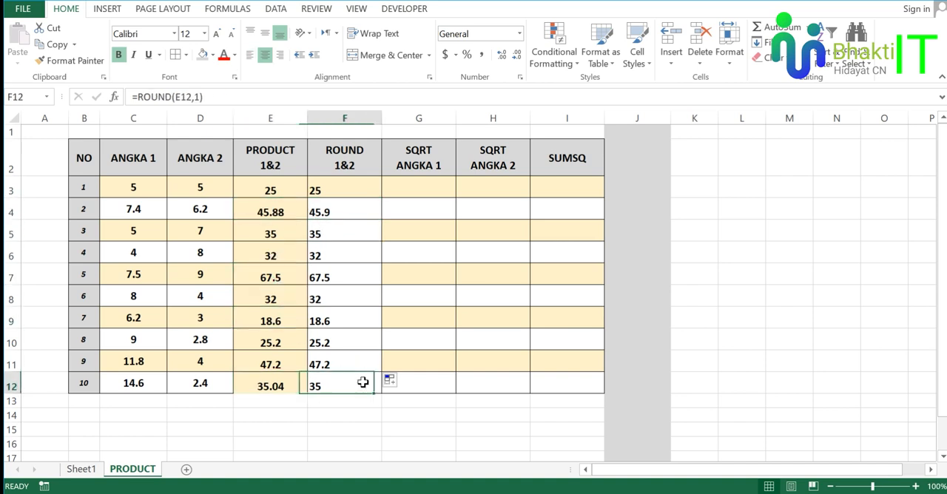
left_click(349, 205)
left_click(336, 209)
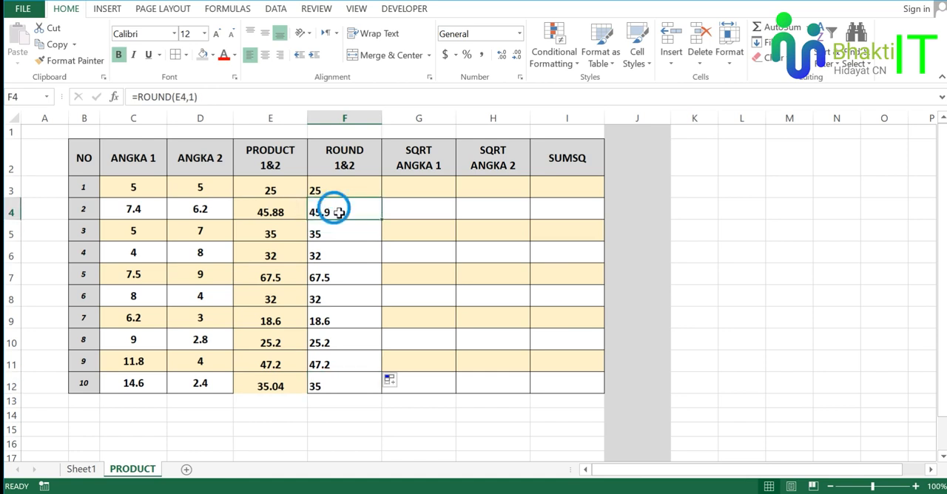
left_click(287, 389)
left_click(340, 388)
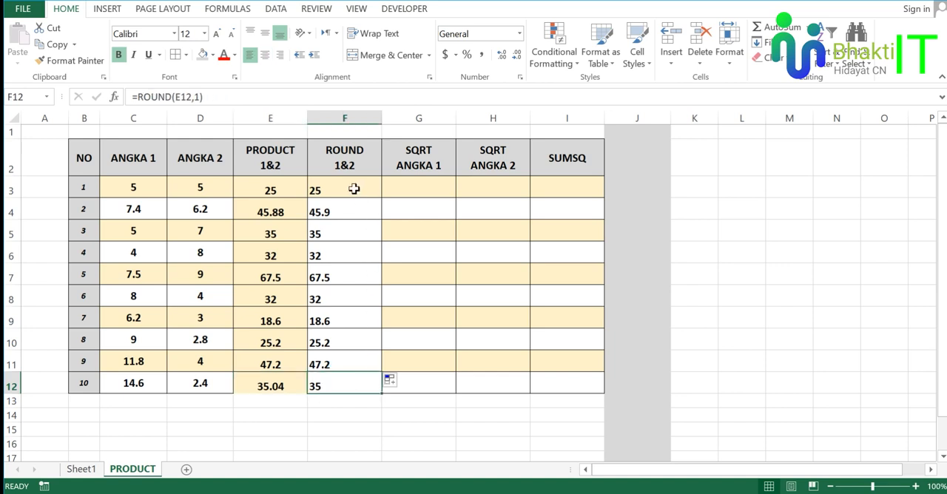
Center the ROUND 1&2 values in F3:F12 horizontally.
left_click_drag(352, 188, 345, 381)
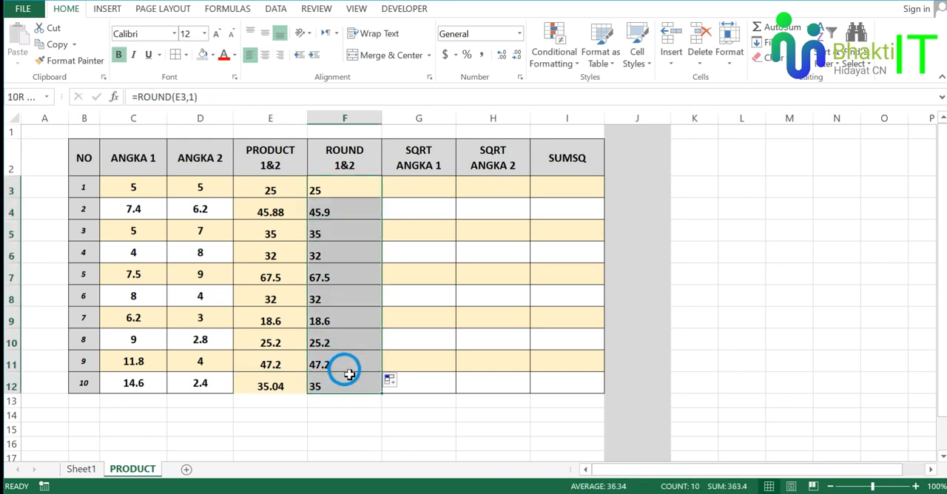
left_click(265, 55)
left_click(363, 205)
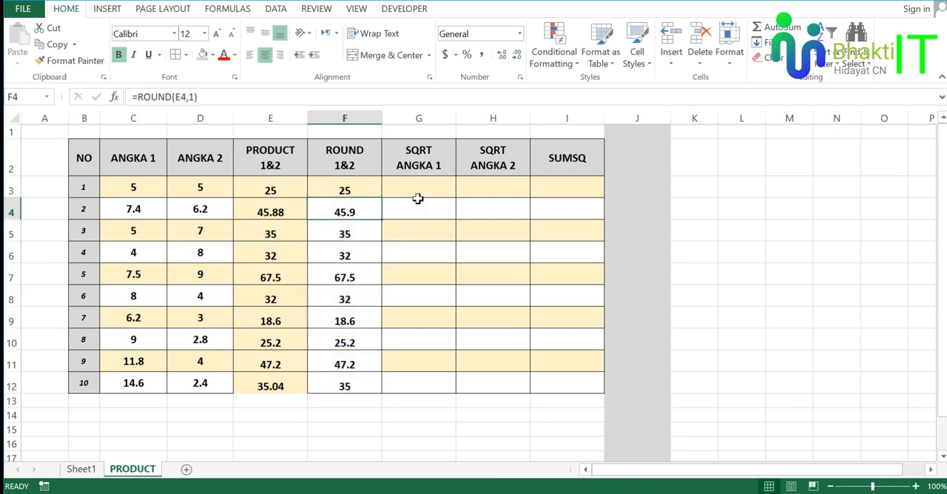
Read the SQRT entry in the PDF module and examine the SQRT columns and ANGKA 1 values on the PRODUCT sheet.
key("alt+Tab")
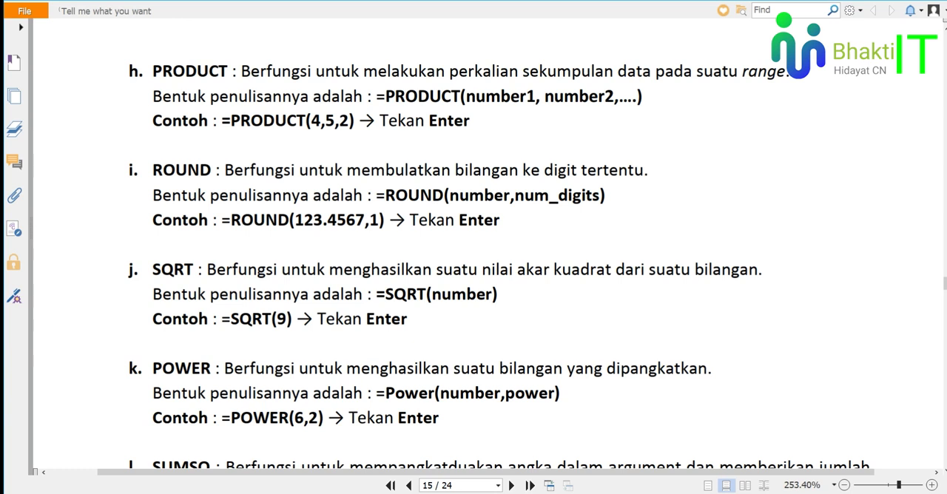
key("alt+Tab")
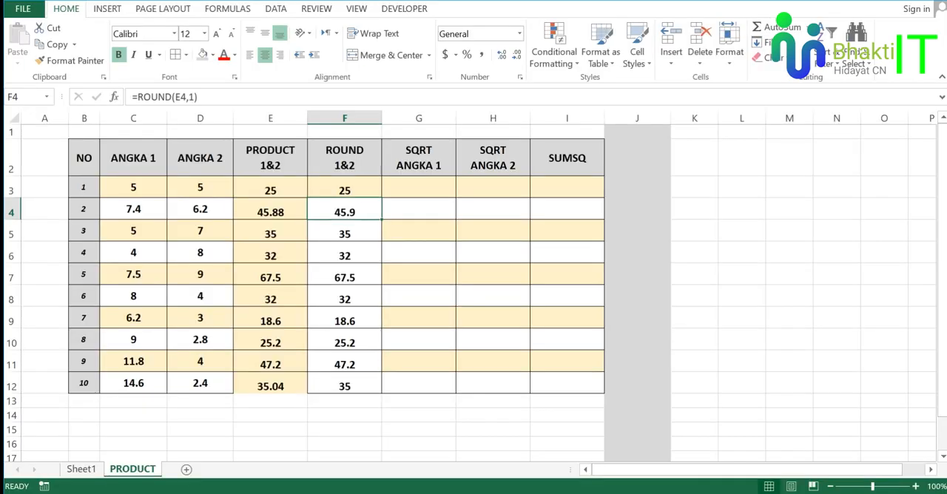
left_click(421, 187)
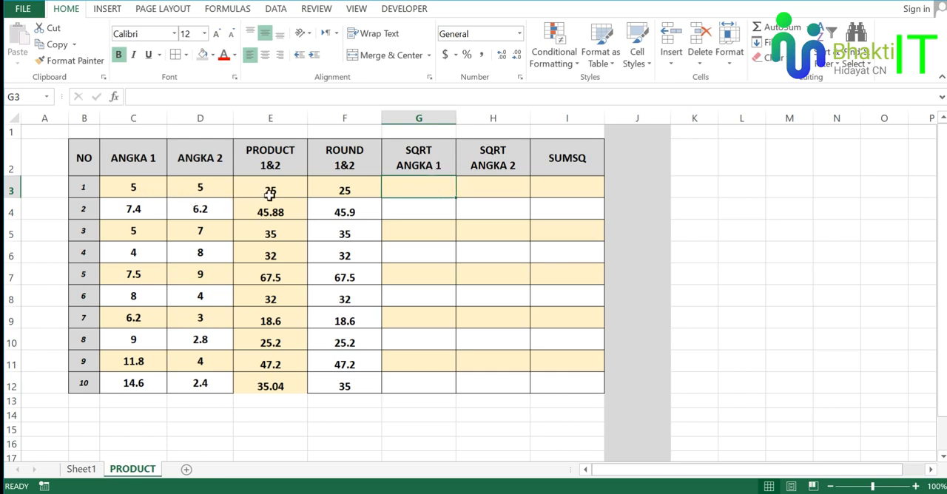
left_click(493, 116)
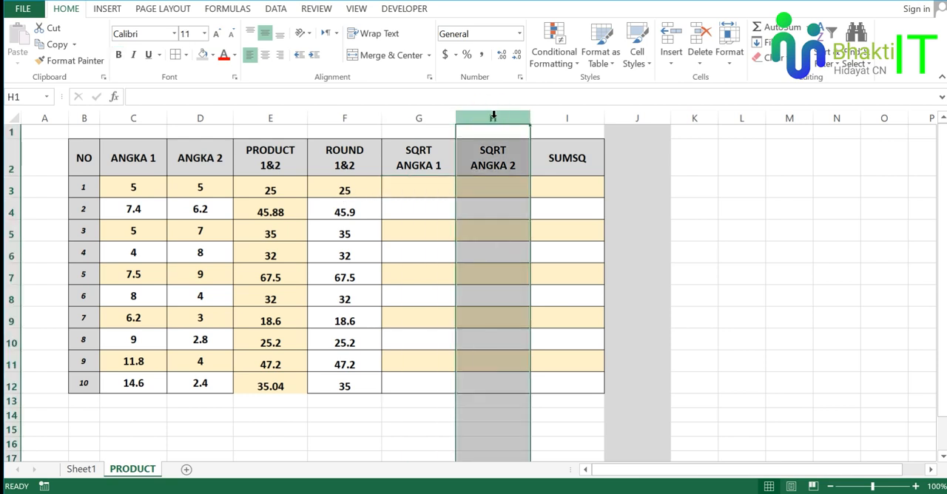
left_click(417, 185)
left_click(139, 206)
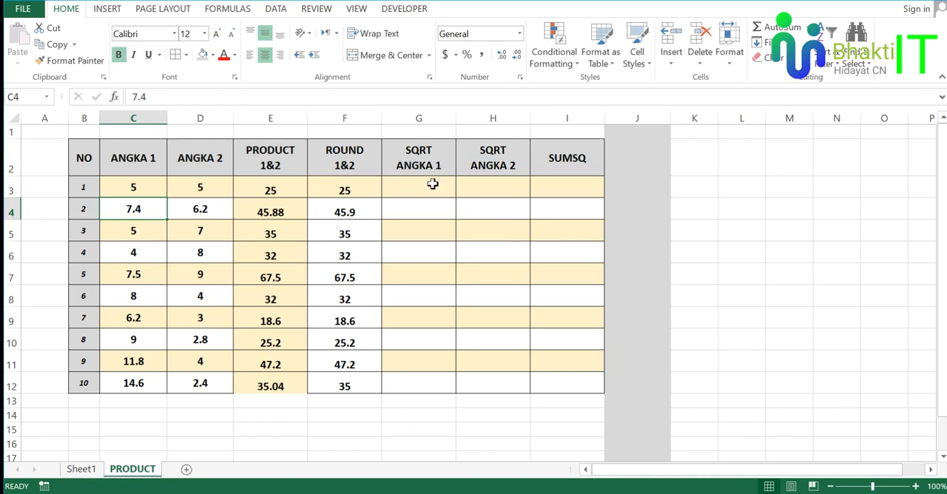
left_click(134, 157)
left_click(142, 182)
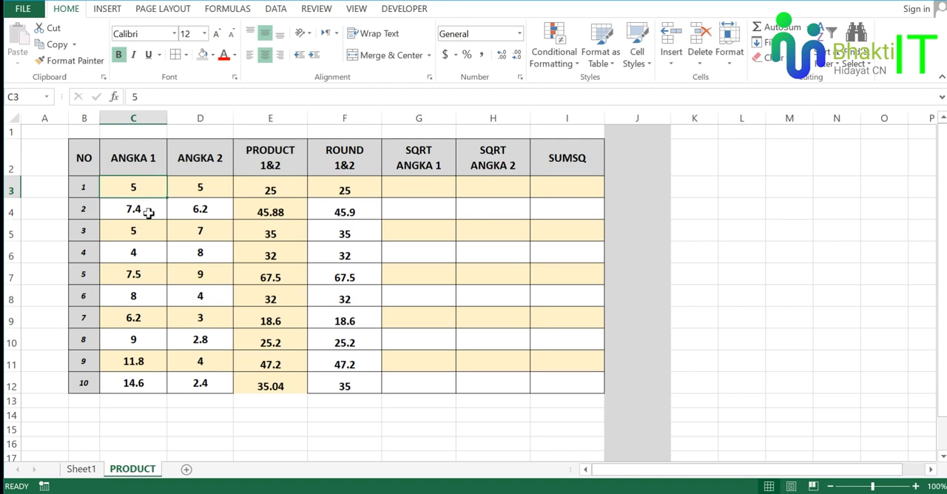
Enter the formula =SQRT(C3) in cell G3 of the SQRT ANGKA 1 column and check its result.
left_click(410, 192)
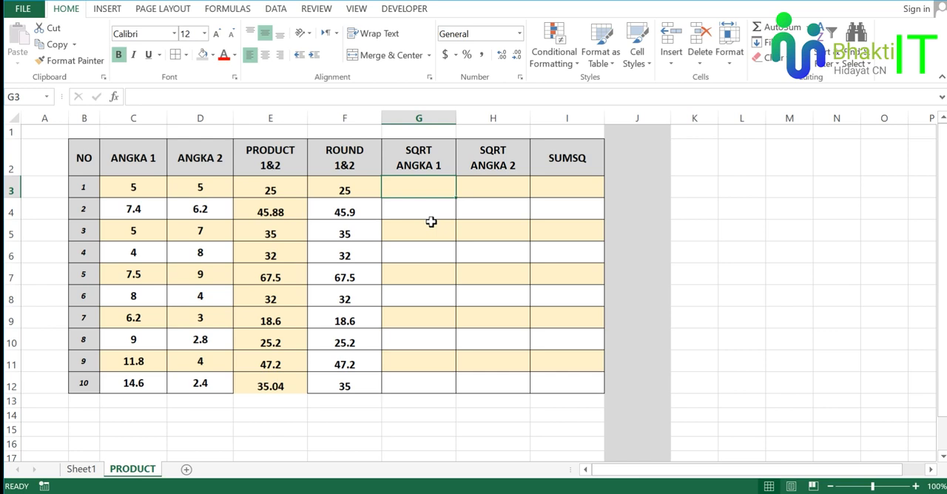
type("=")
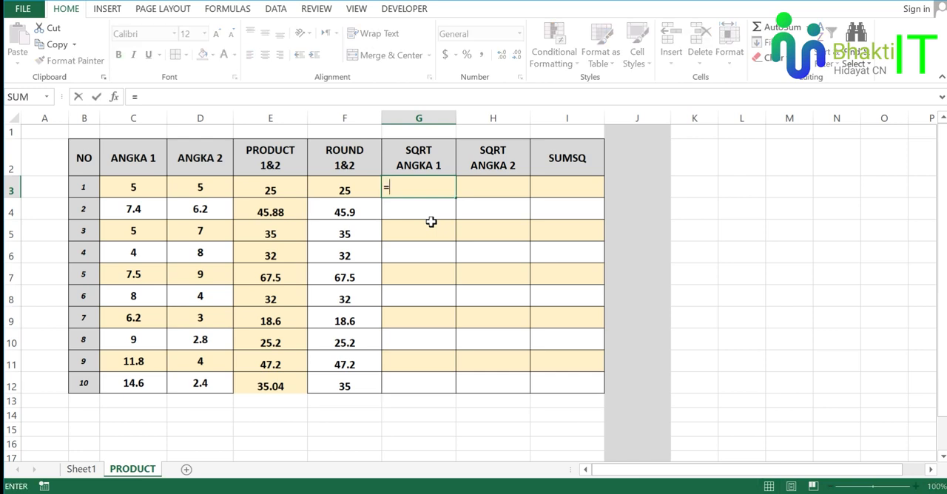
type("sqr")
key("Tab")
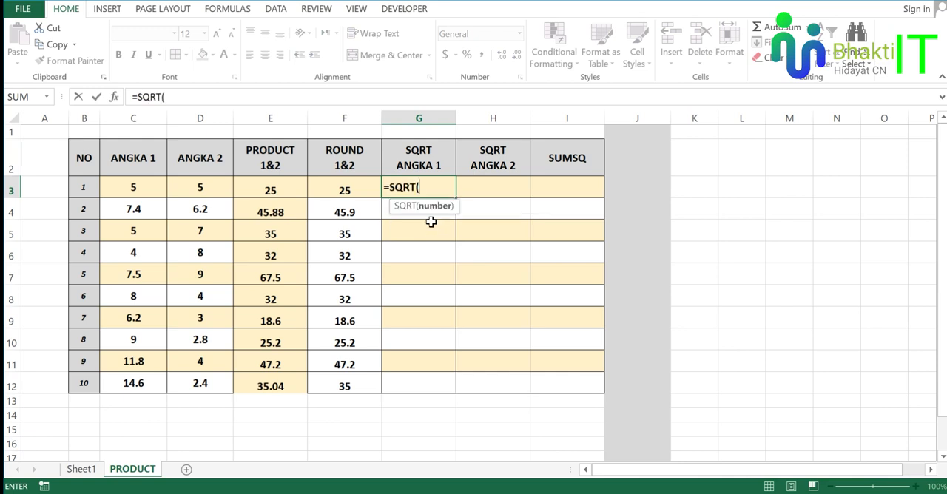
left_click(134, 185)
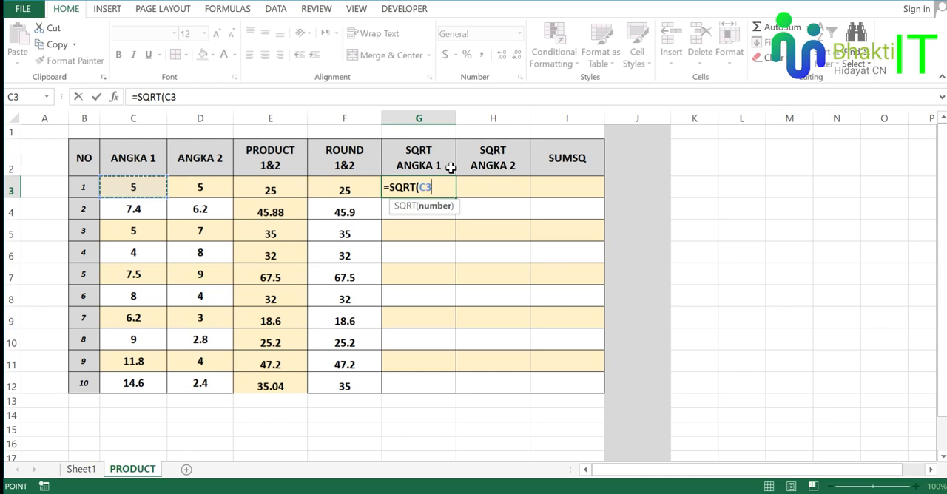
type(")")
key("Return")
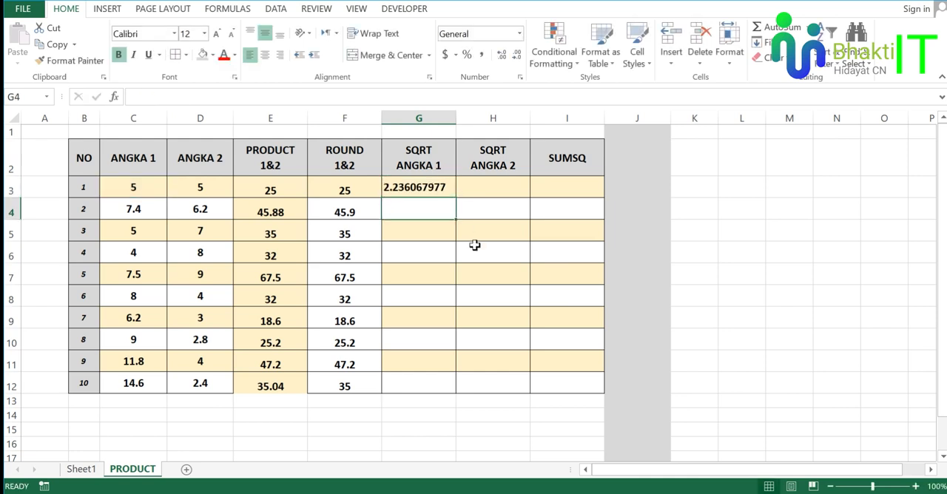
left_click(442, 191)
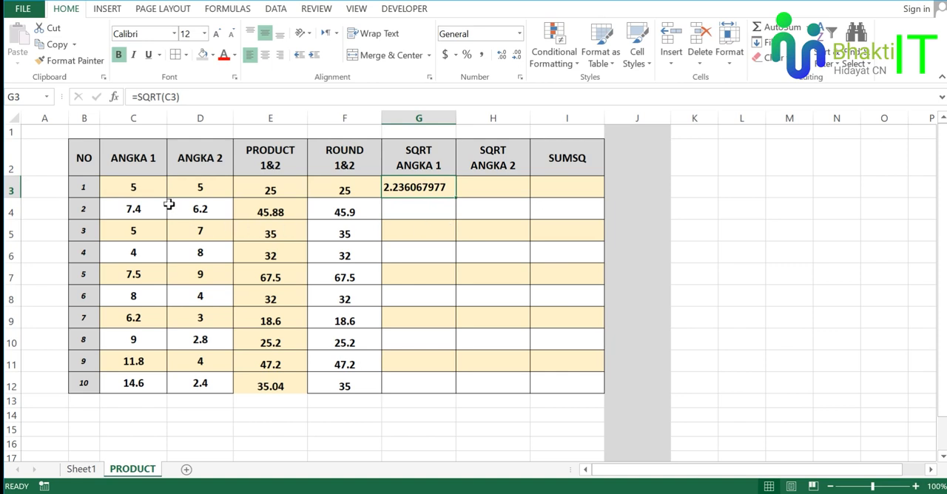
Fill the =SQRT(C3) formula from G3 down to G12 in the SQRT ANGKA 1 column.
left_click(144, 187)
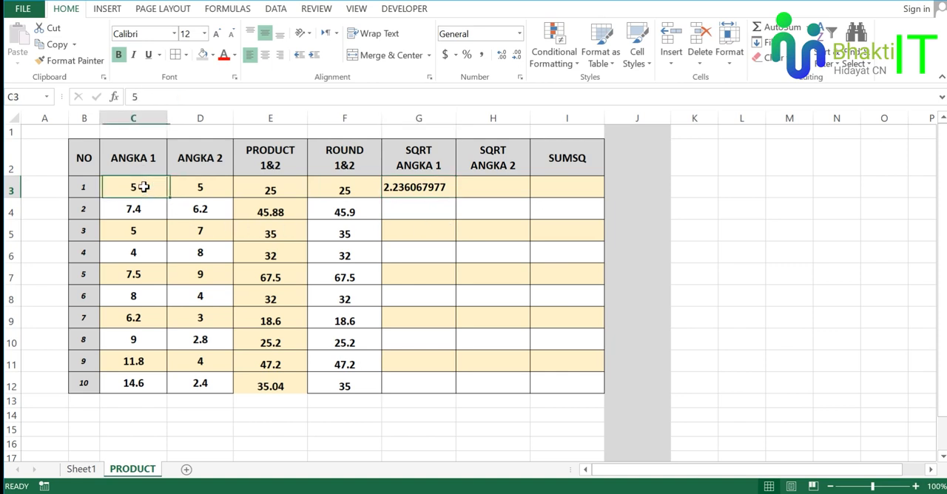
left_click(433, 191)
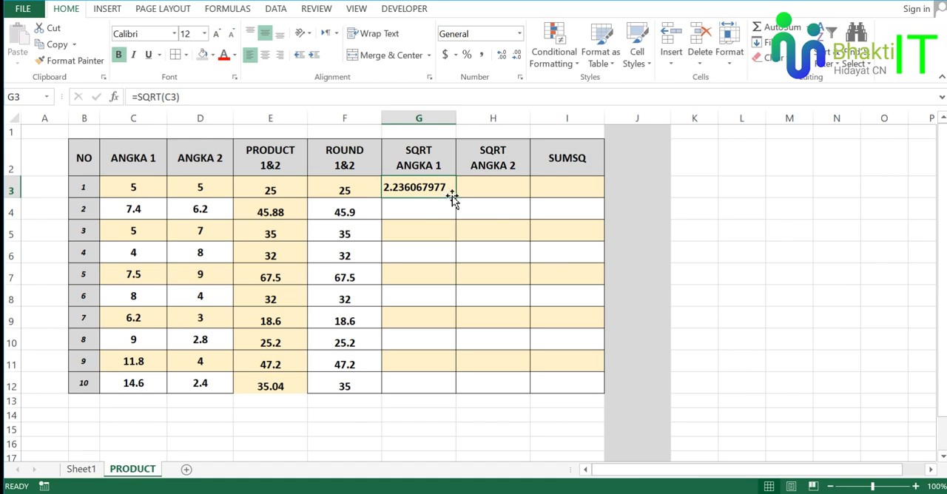
left_click(165, 214)
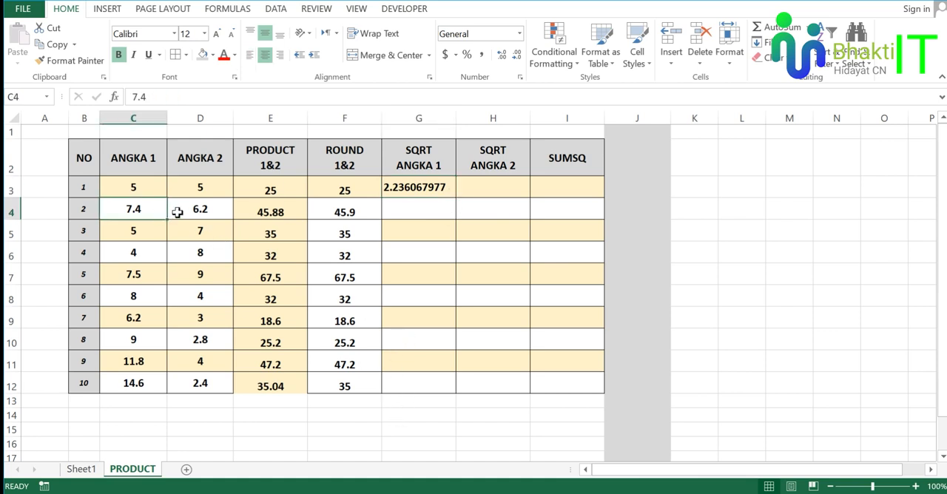
left_click(419, 187)
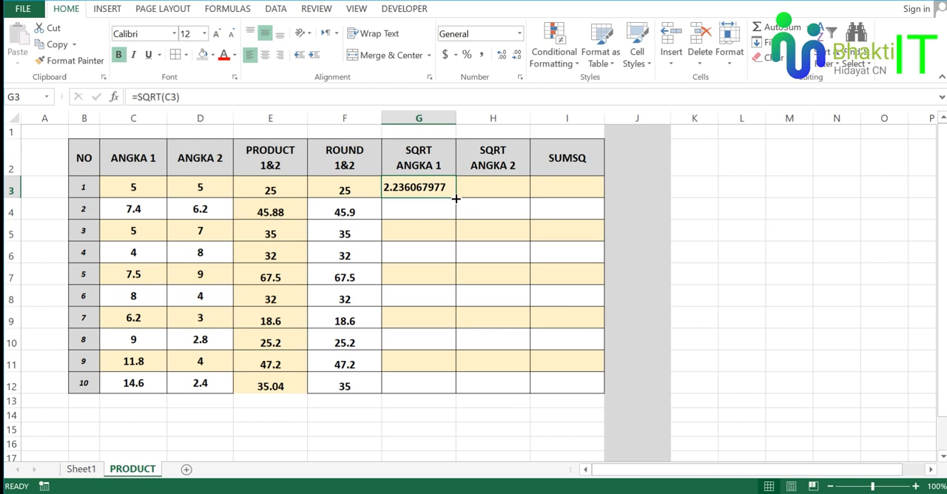
left_click_drag(456, 198, 461, 393)
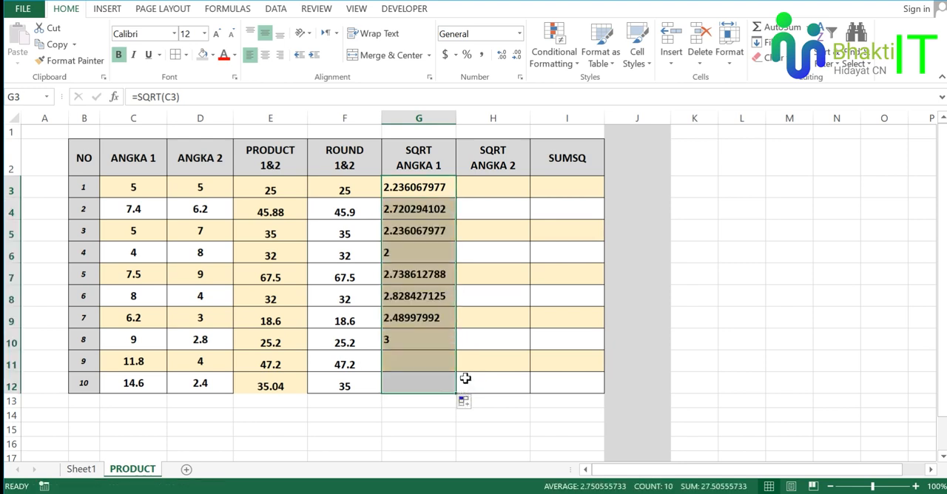
Compare the ANGKA 1 values with the SQRT ANGKA 1 results, and read the SQRT(9) example in the PDF module.
left_click(423, 189)
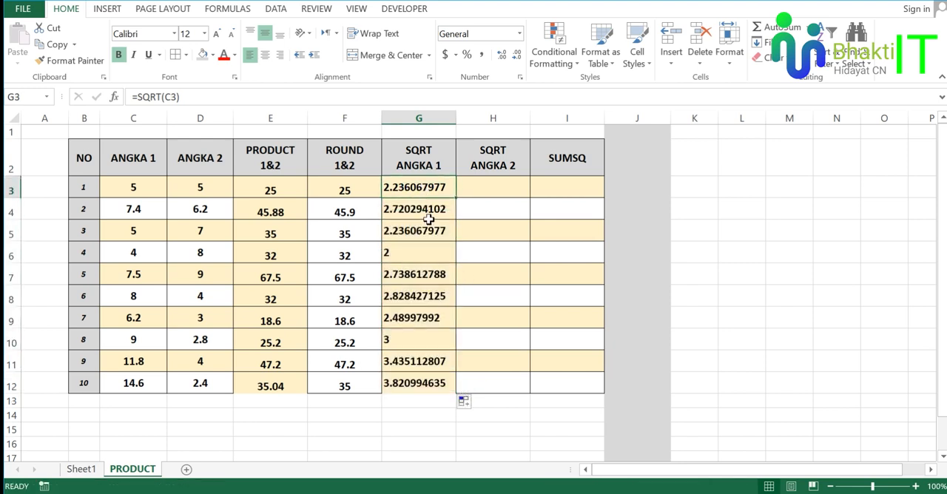
left_click(137, 118)
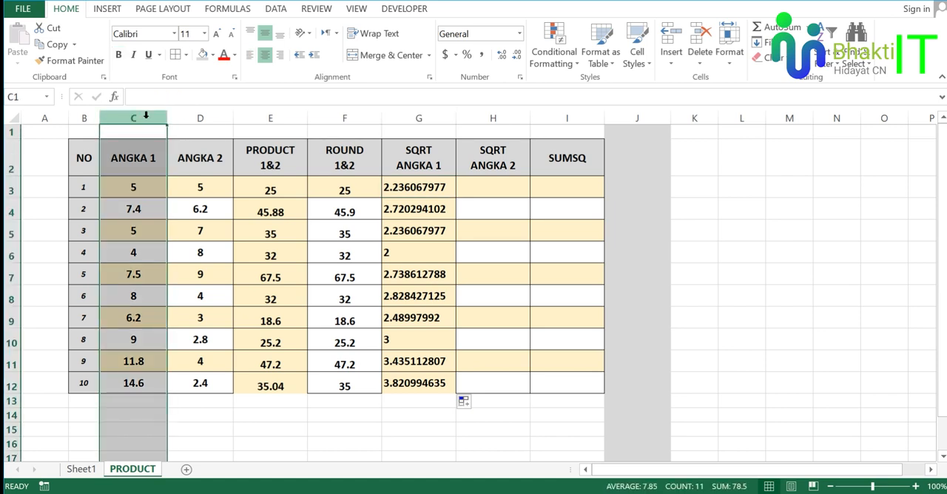
left_click(425, 163)
left_click(497, 181)
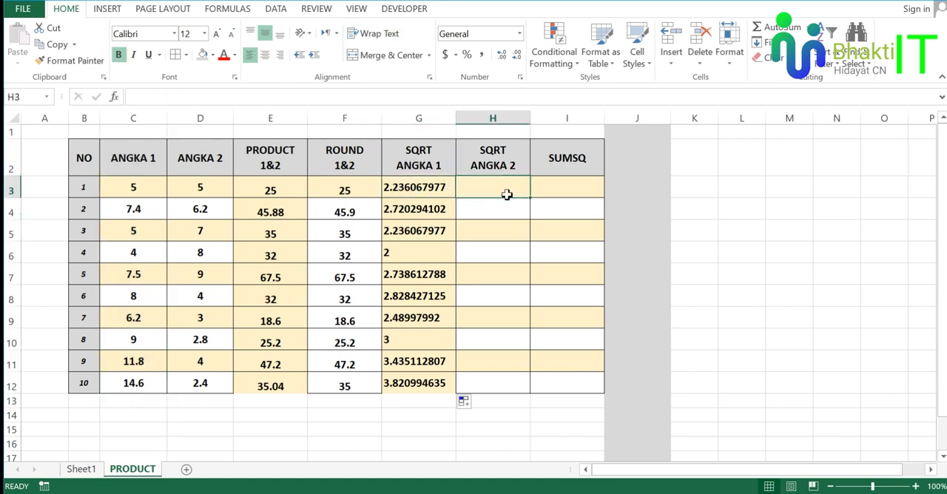
left_click(205, 187)
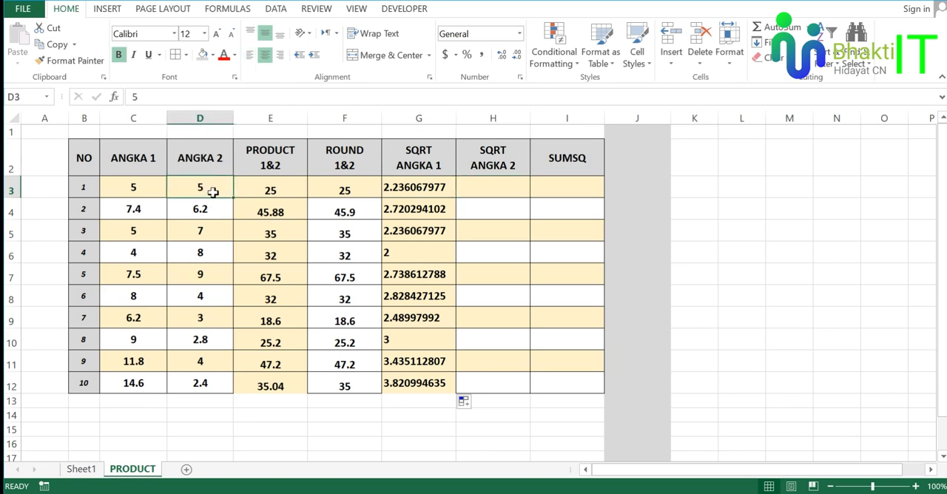
left_click(477, 192)
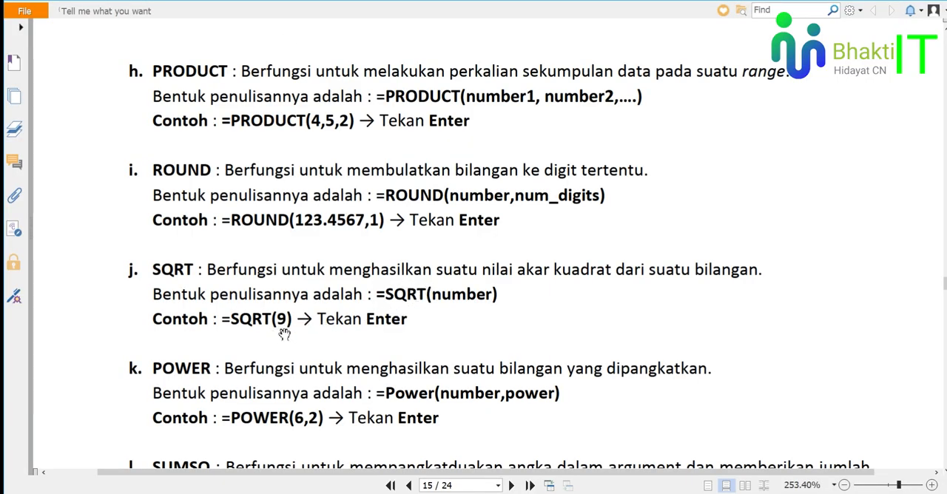
left_click_drag(260, 309, 287, 312)
left_click(287, 312)
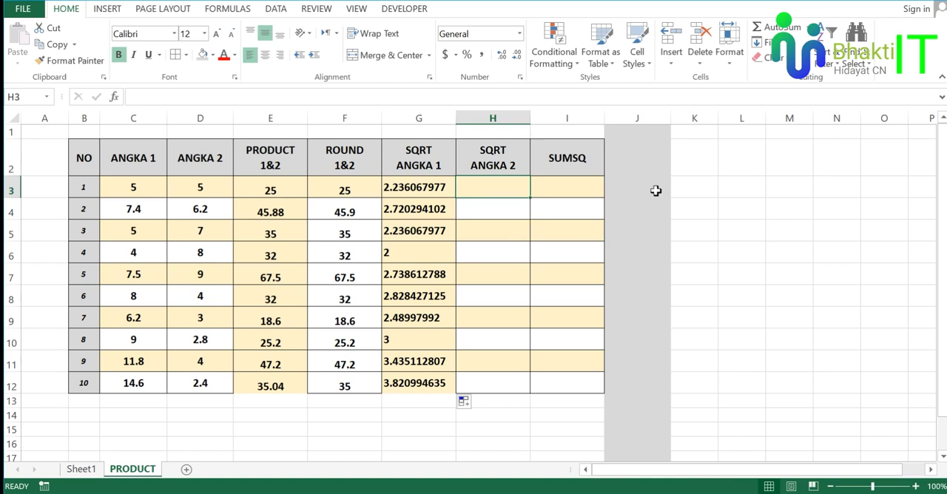
Enter 9 in cell J3 and the formula =SQRT(J3) in cell K3 as a test of the module's example.
left_click(656, 190)
type("9")
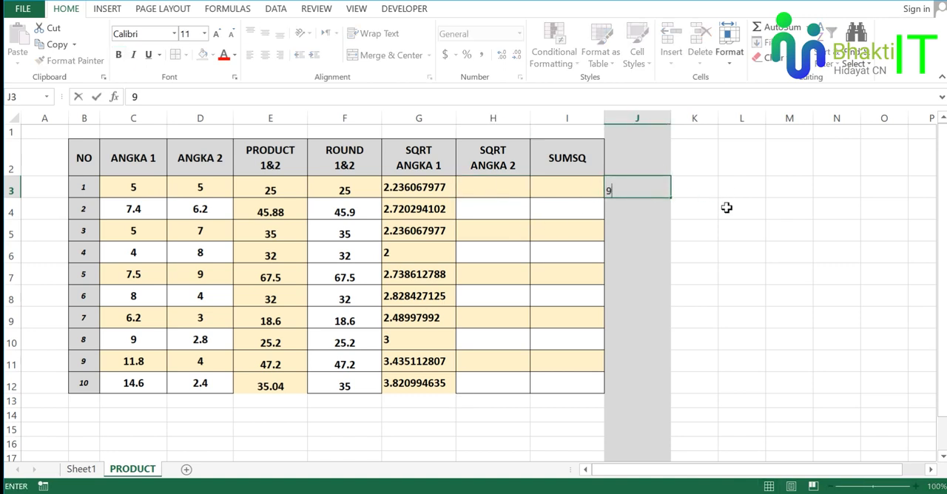
key("Return")
left_click(701, 186)
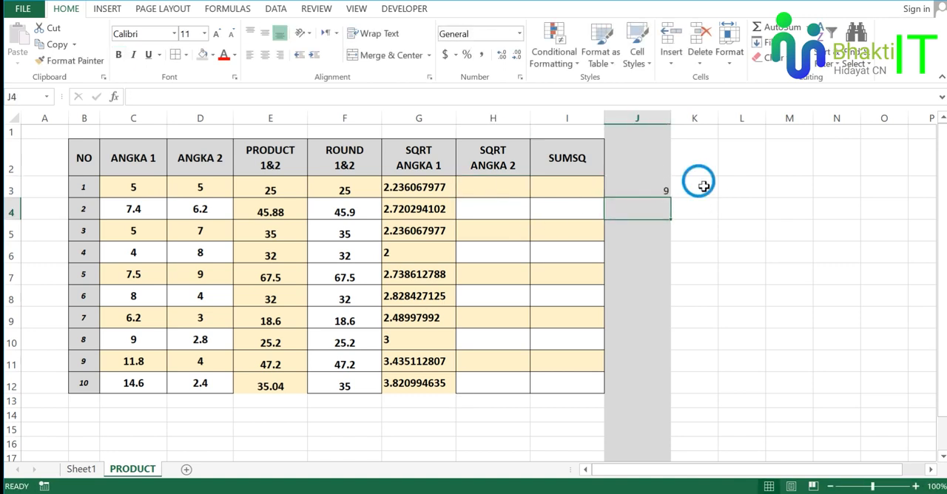
type("=sq")
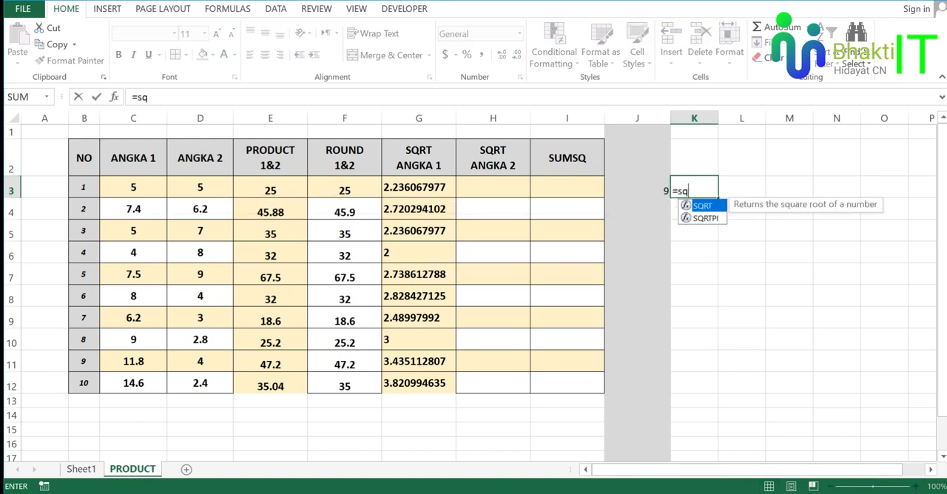
key("Tab")
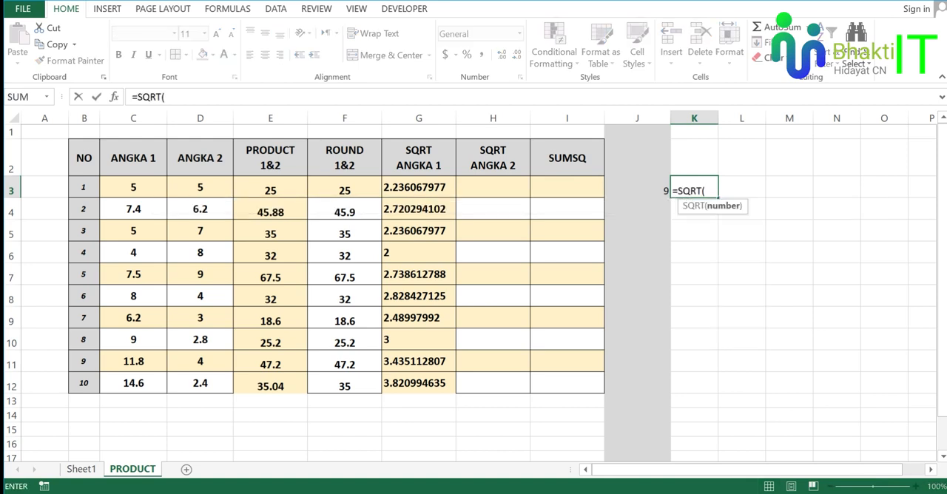
left_click(661, 187)
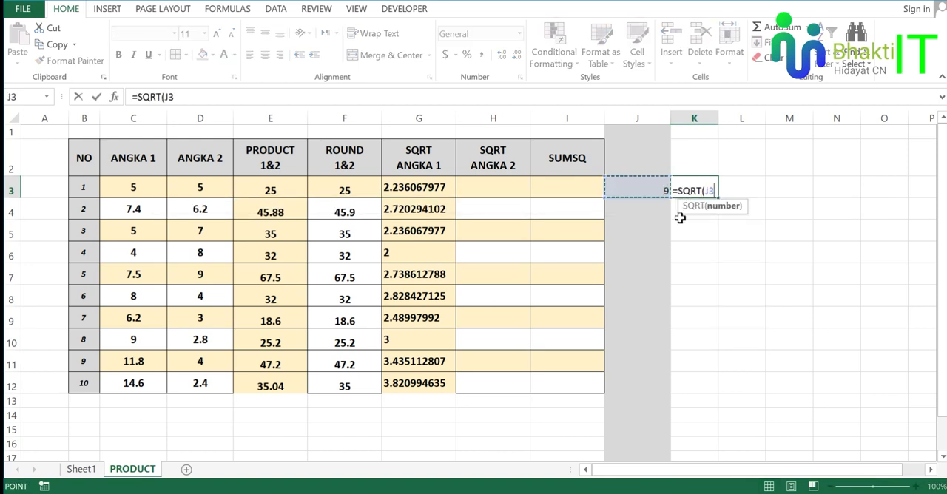
type(")")
key("Return")
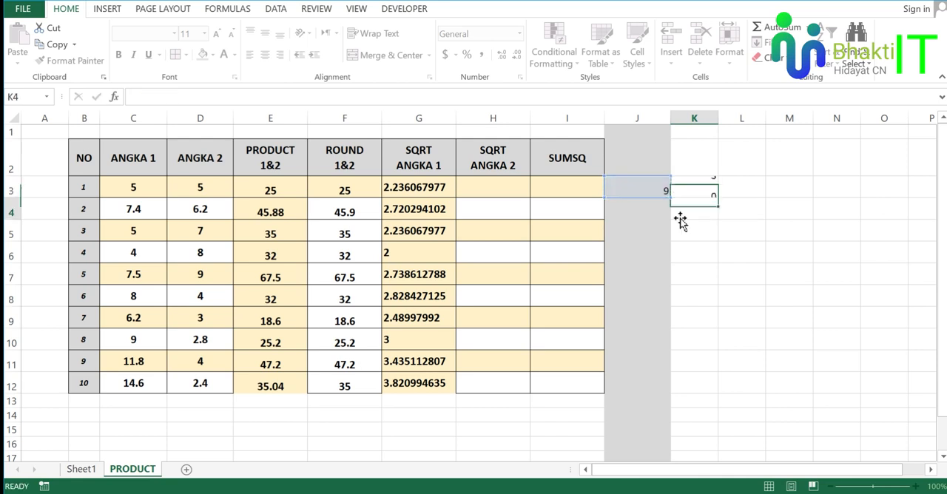
Compare the number in J3 with its square root in K3 and check the K3 formula.
left_click(714, 189)
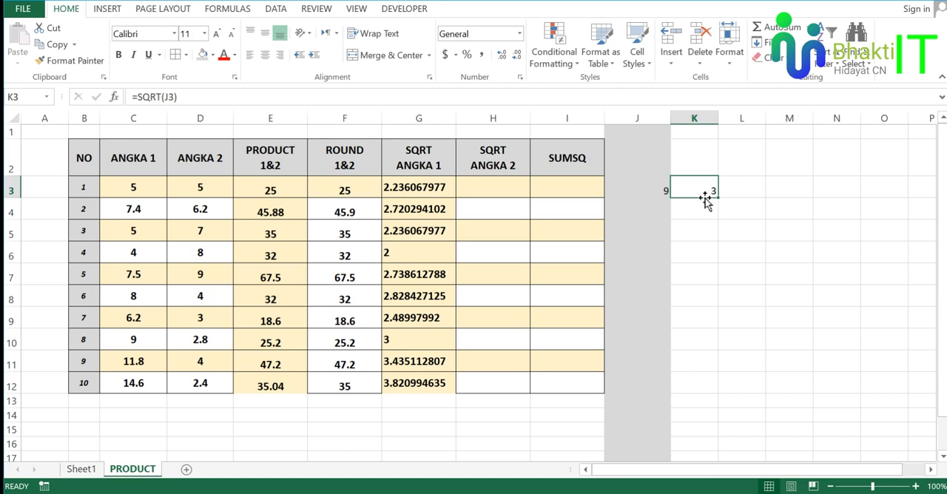
left_click(666, 190)
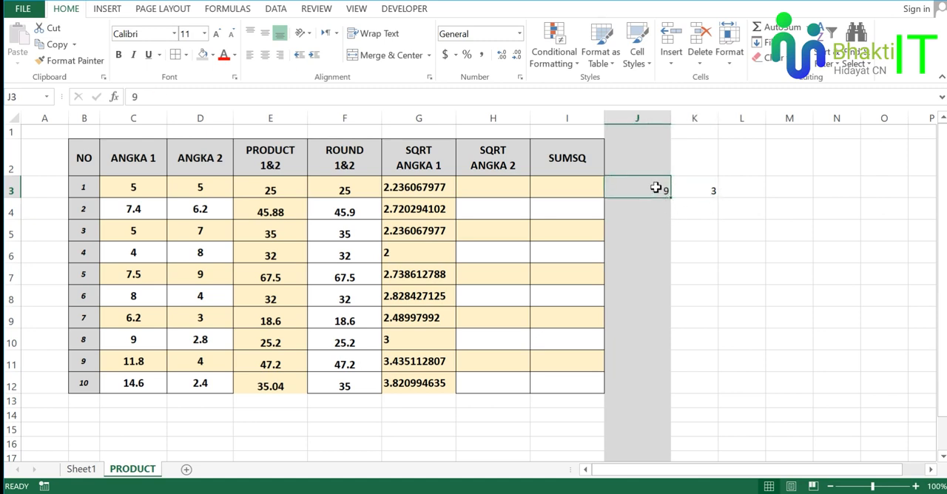
left_click_drag(661, 111, 692, 118)
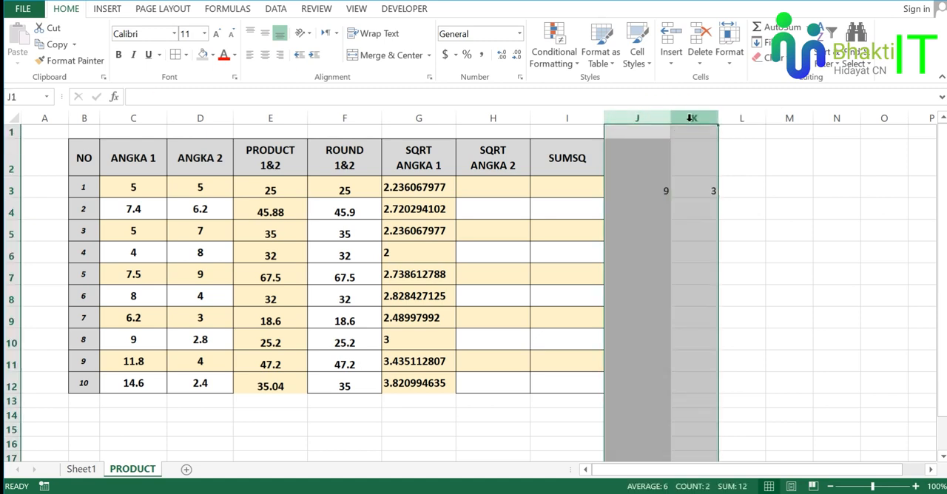
left_click(668, 187)
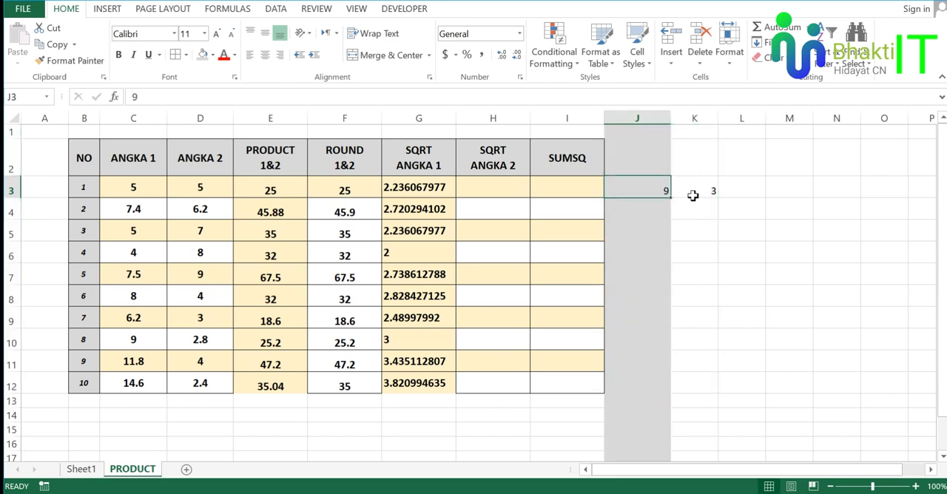
left_click(703, 191)
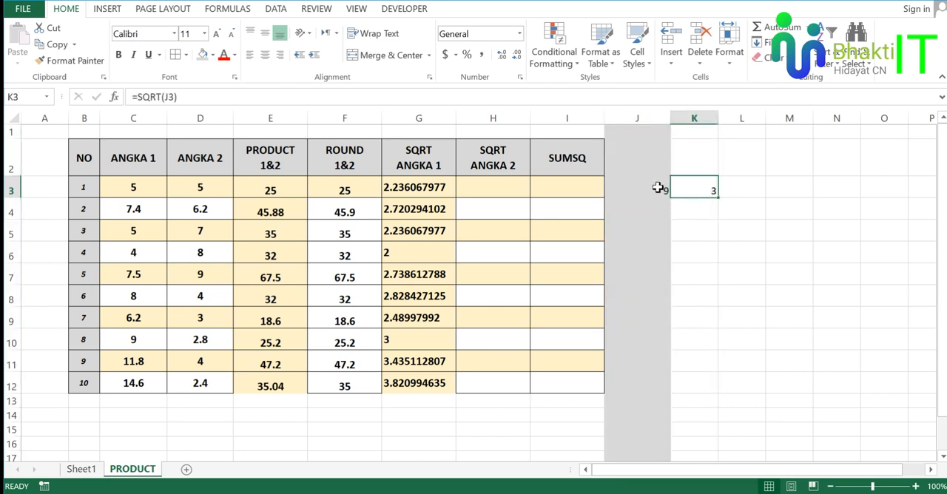
left_click(658, 188)
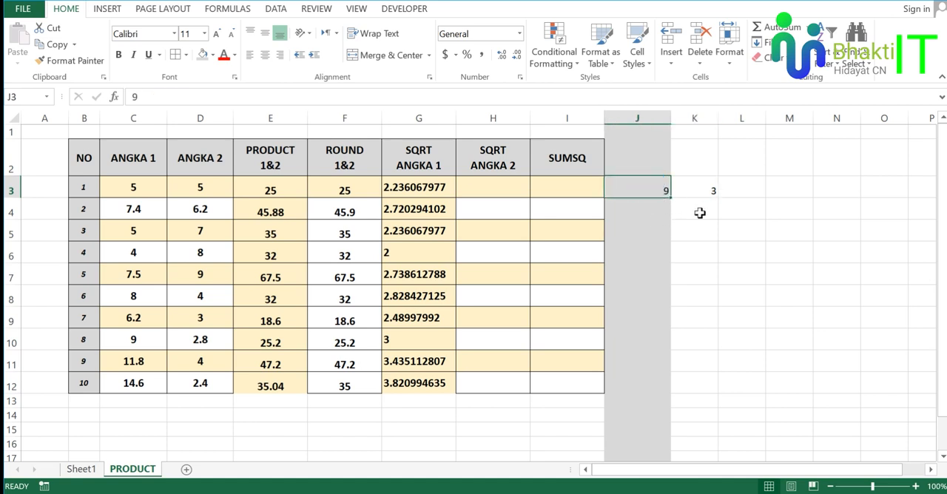
left_click(699, 190)
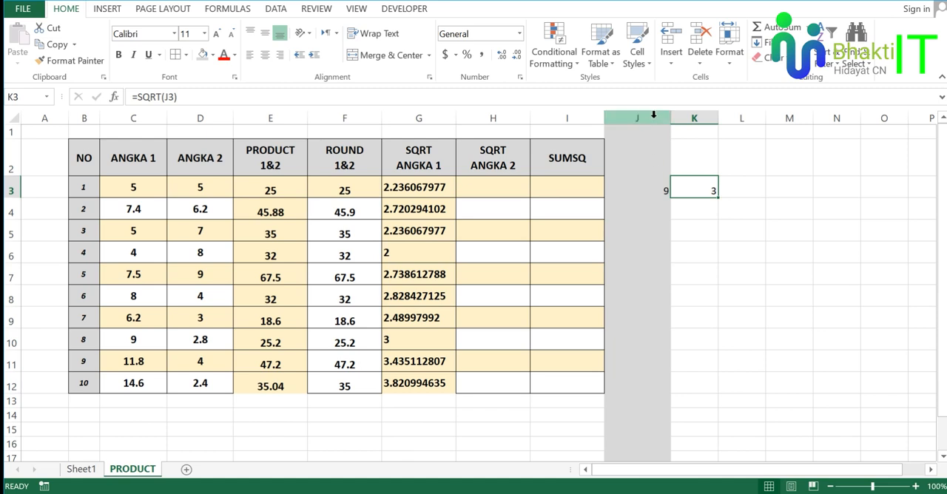
left_click_drag(654, 116, 694, 119)
left_click(681, 190)
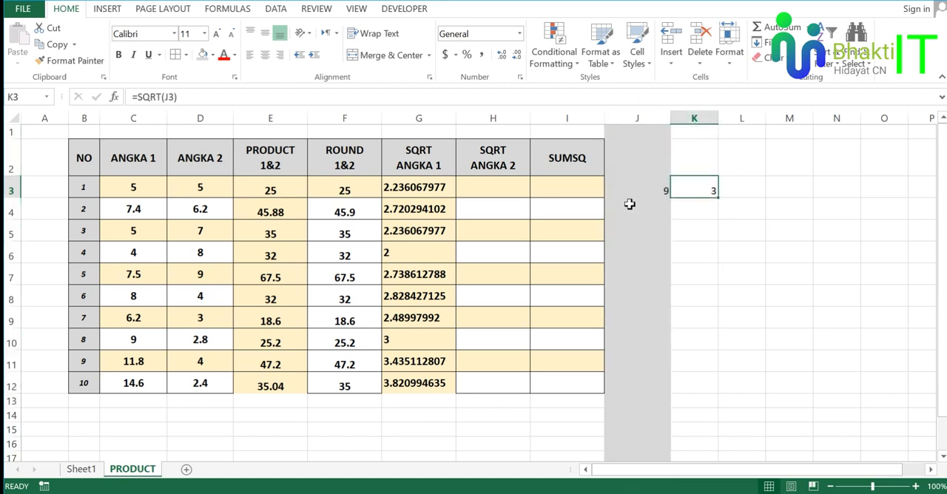
Enter the formula =SQRT(D3) in cell H3 of the SQRT ANGKA 2 column.
left_click(510, 166)
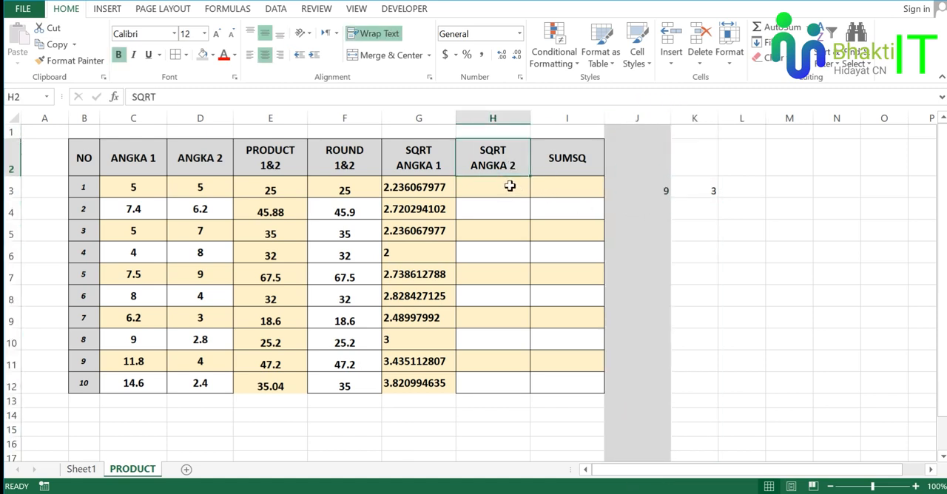
left_click(218, 162)
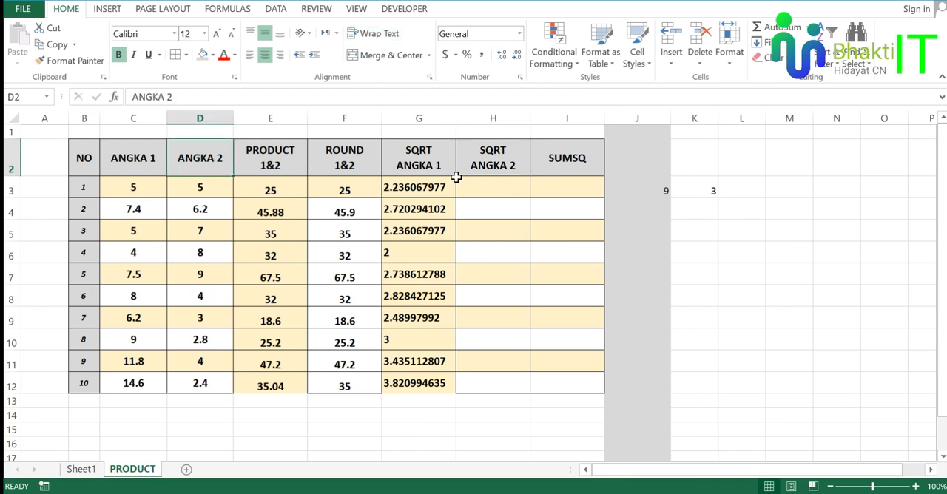
left_click(488, 182)
type("=")
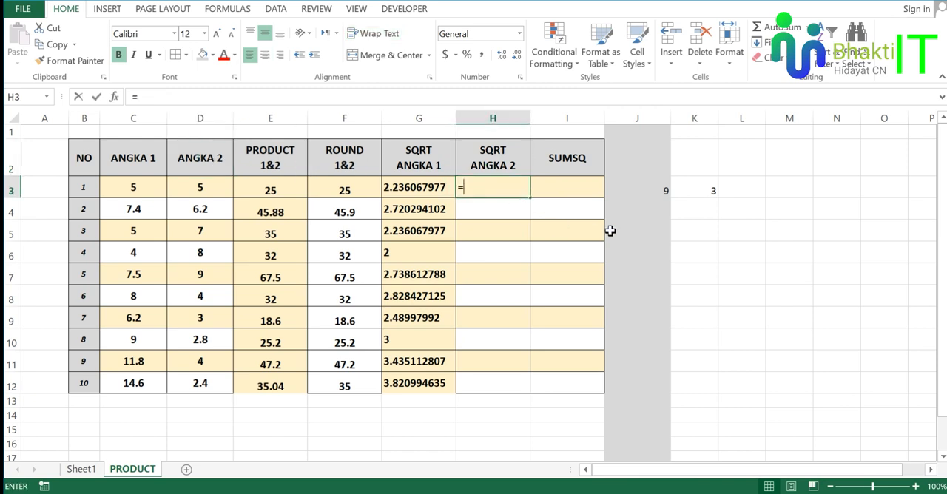
type("sq")
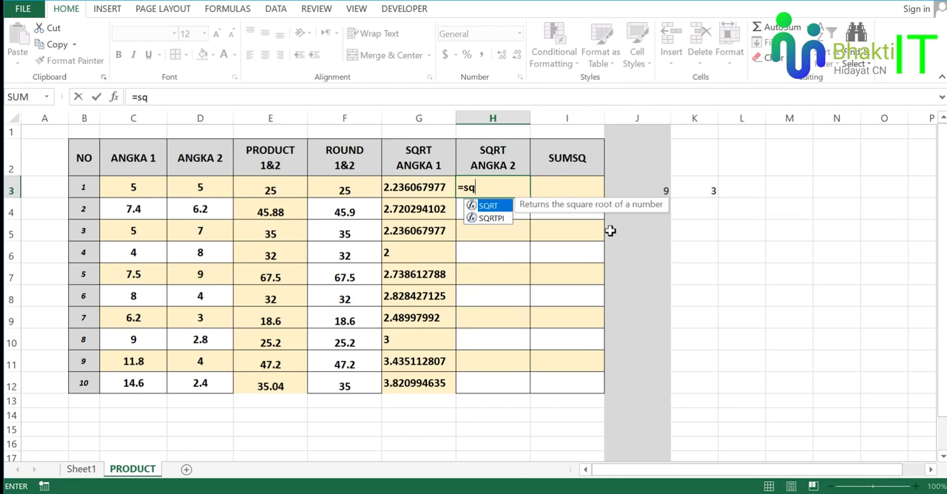
type("rt")
key("Tab")
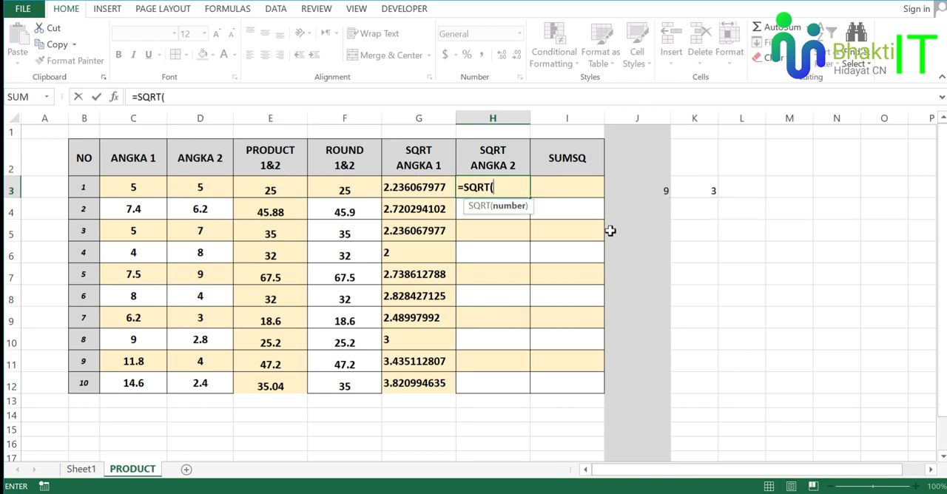
left_click(216, 188)
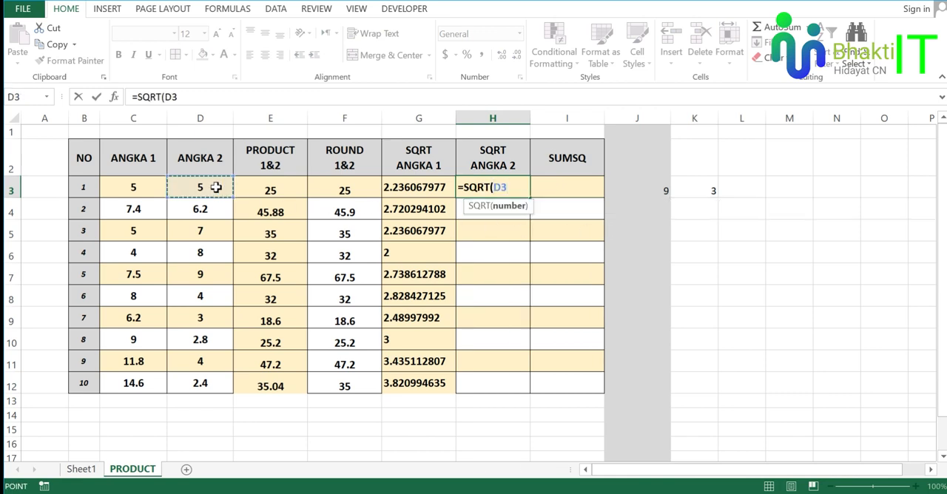
key("Return")
Fill the =SQRT(D3) formula from H3 down to H12 and check the copied results.
left_click(494, 185)
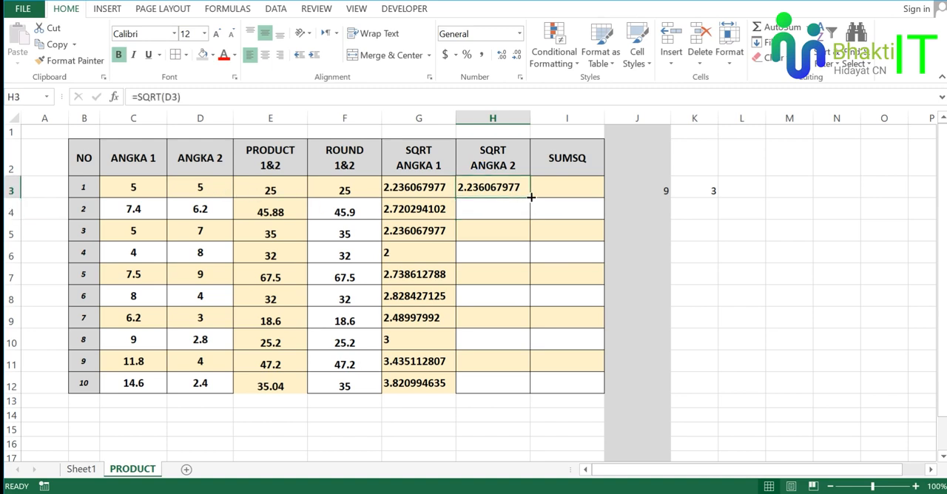
left_click_drag(532, 197, 531, 387)
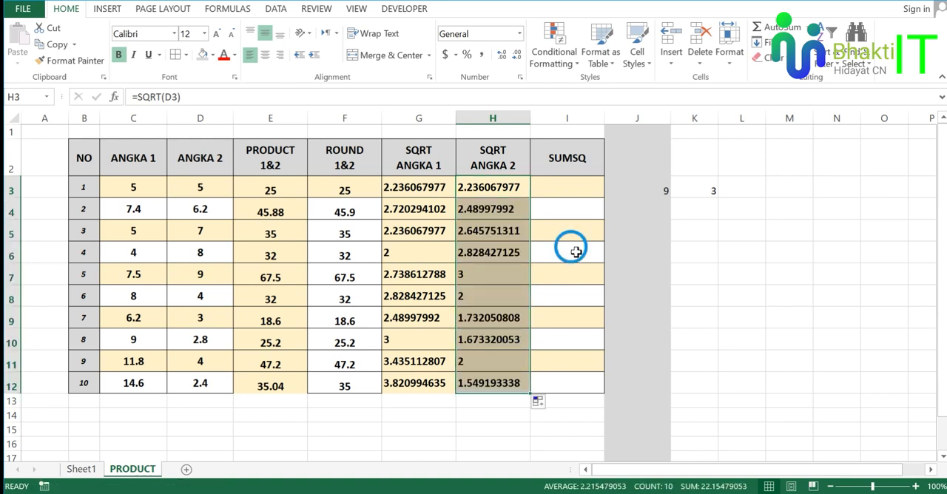
left_click(571, 249)
left_click(518, 342)
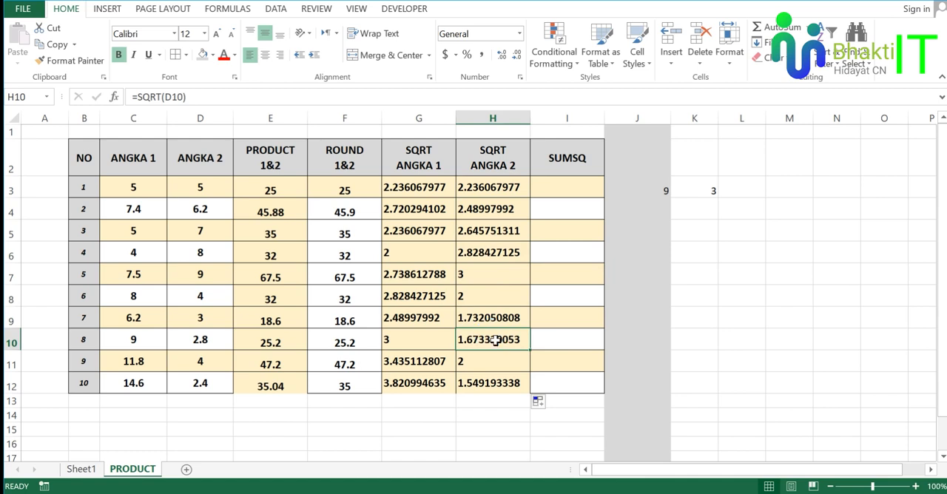
left_click(570, 255)
Locate the SUMSQ column on the PRODUCT sheet and look up the SUMSQ entry in the PDF module.
left_click(563, 166)
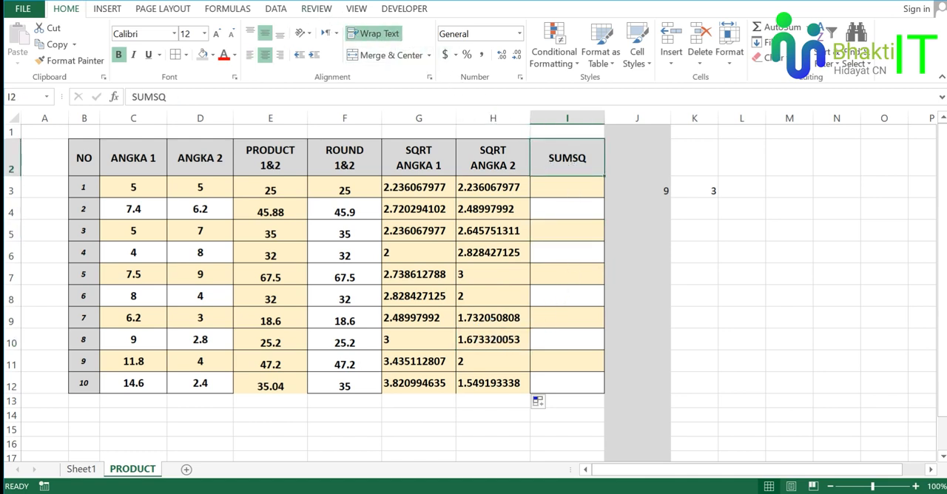
left_click(269, 2)
scroll(456, 287, "down", 1)
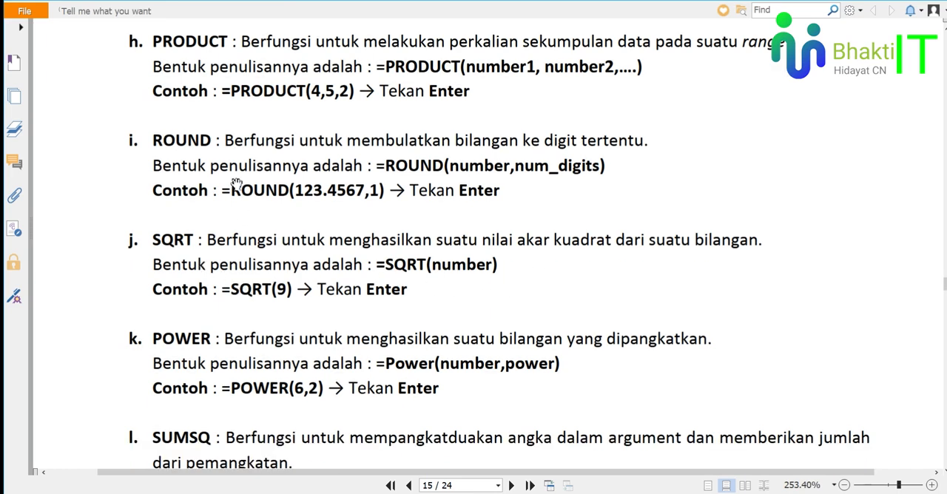
left_click(307, 1)
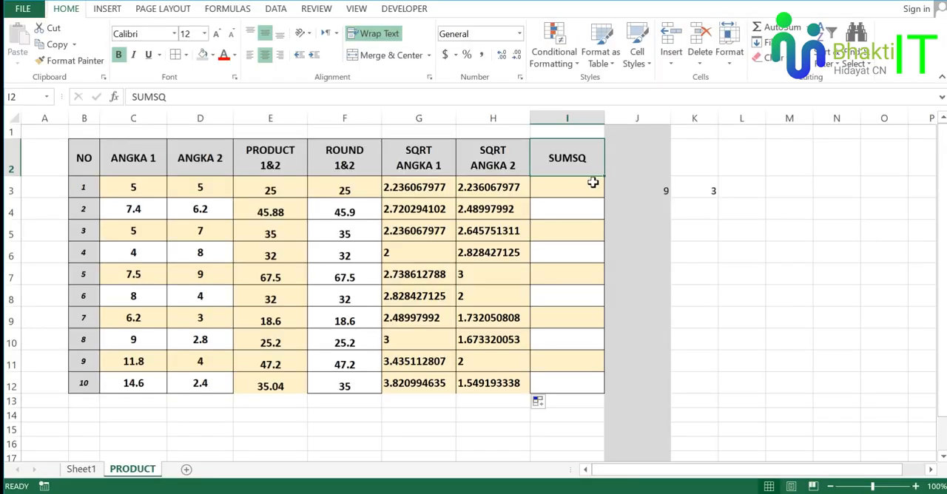
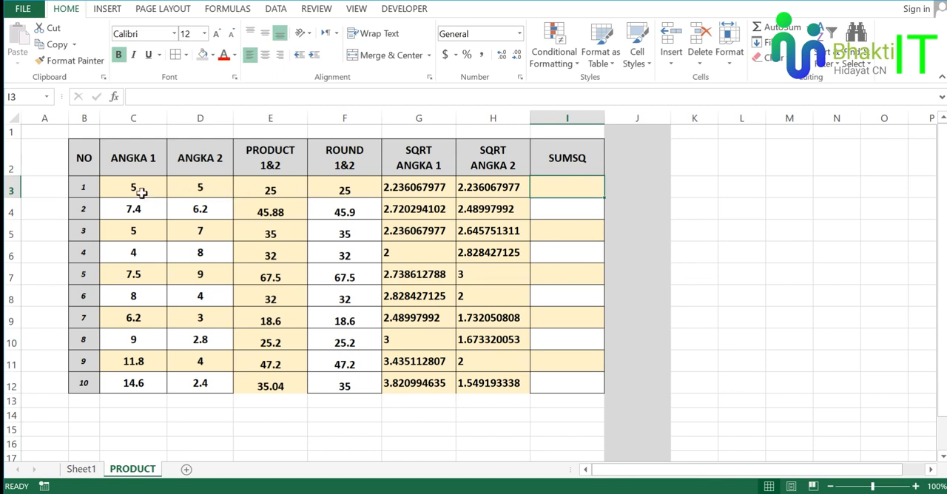
Examine the ANGKA 1 and ANGKA 2 headers and the first-row numbers in C3 and D3 that SUMSQ uses.
left_click(135, 162)
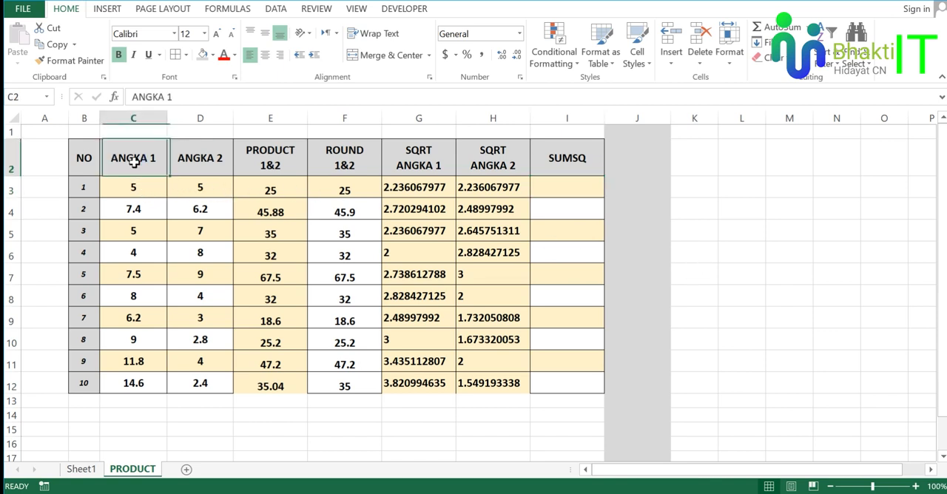
left_click(189, 160)
left_click(144, 189)
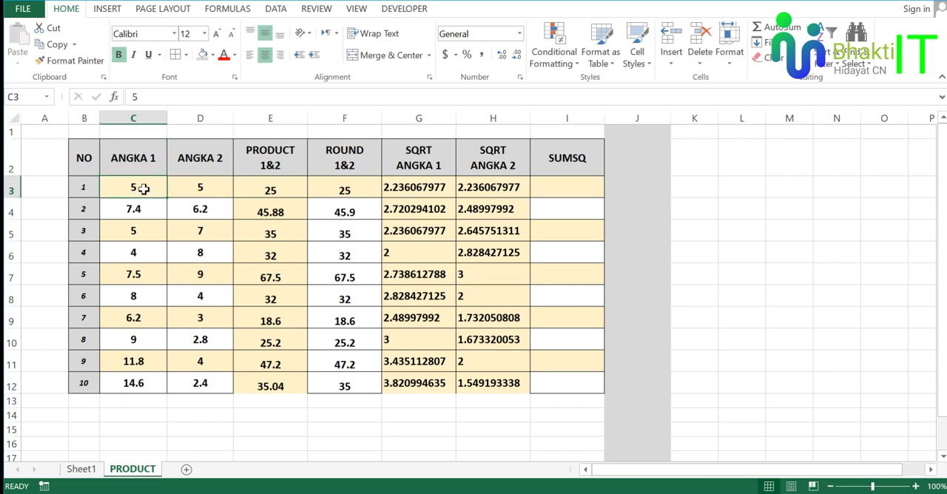
left_click(194, 190)
left_click(158, 189)
left_click(187, 188)
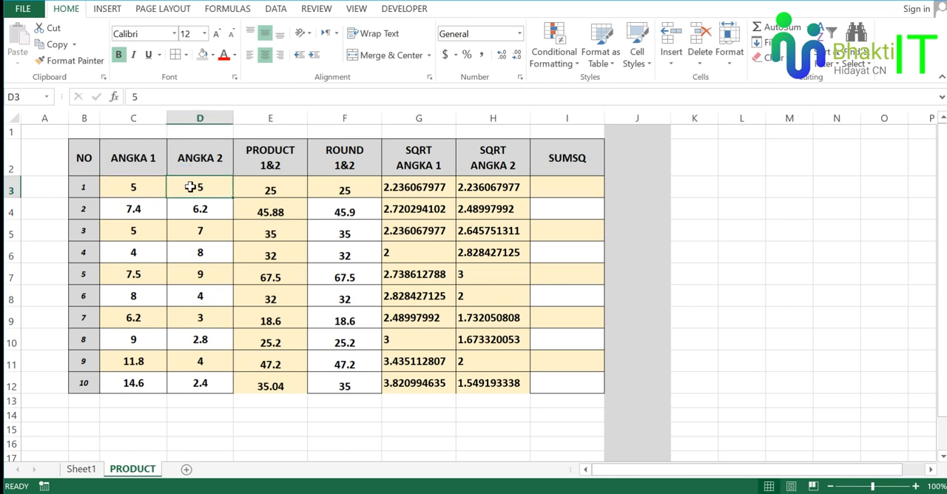
left_click(134, 187)
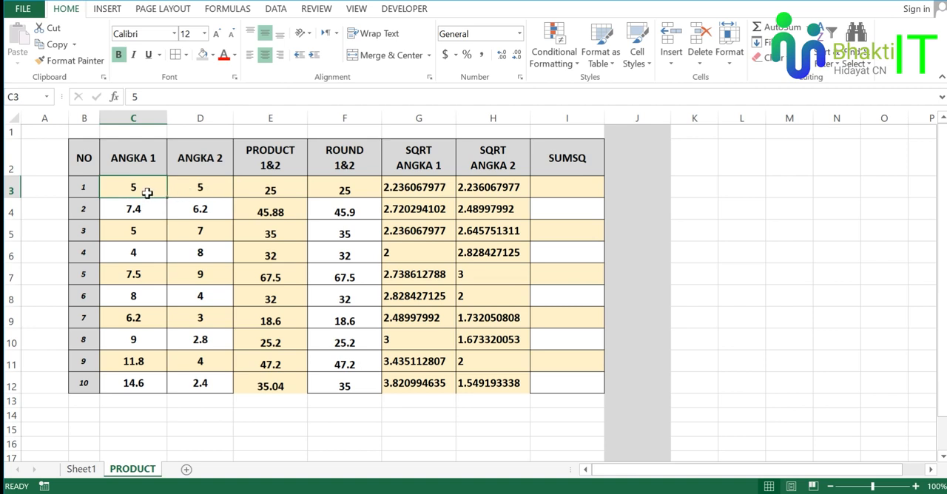
left_click(196, 191)
left_click(141, 188)
left_click(202, 188)
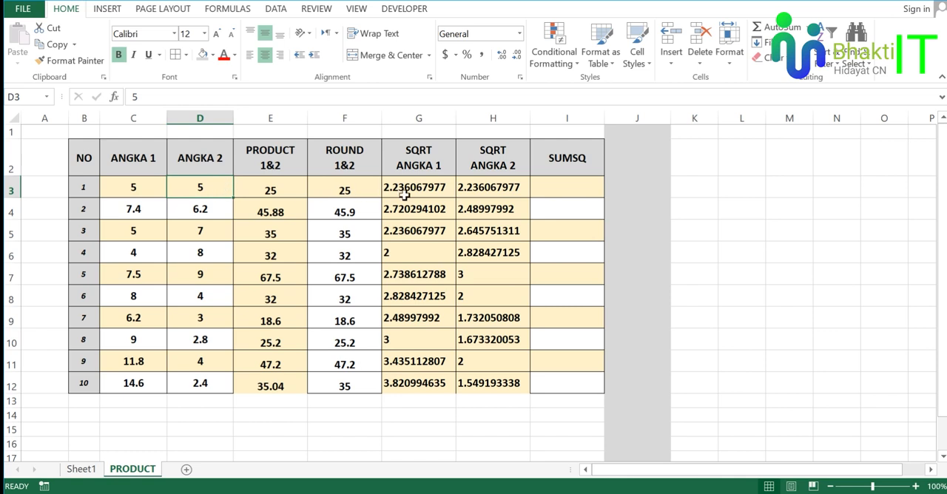
Enter the formula =SUMSQ(C3,D3) in cell I3 of the SUMSQ column.
left_click(586, 189)
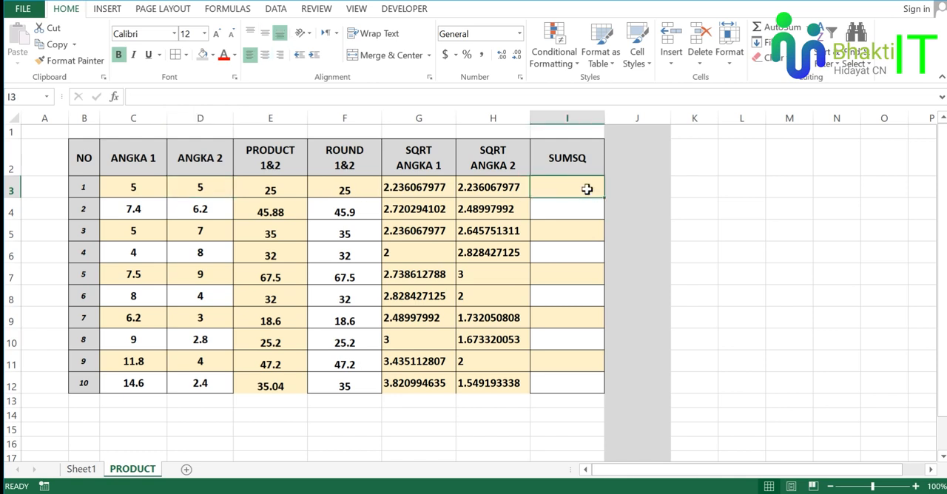
type("=")
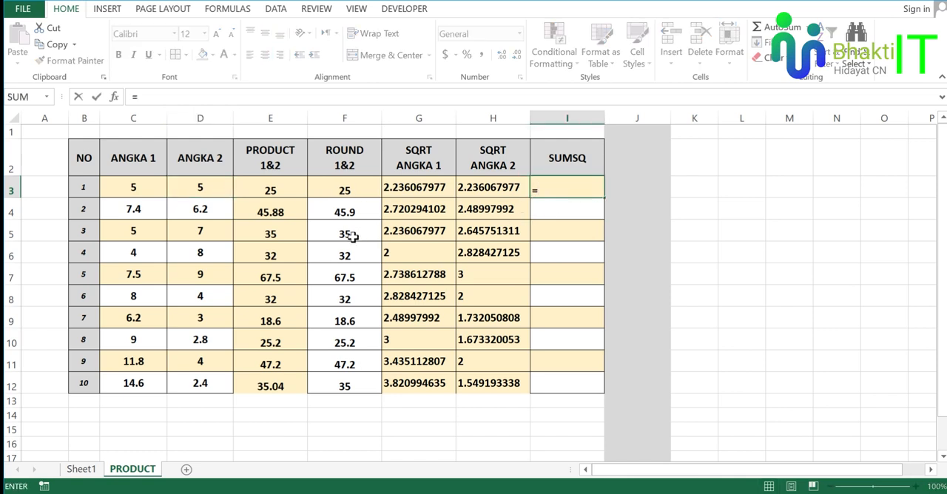
type("s")
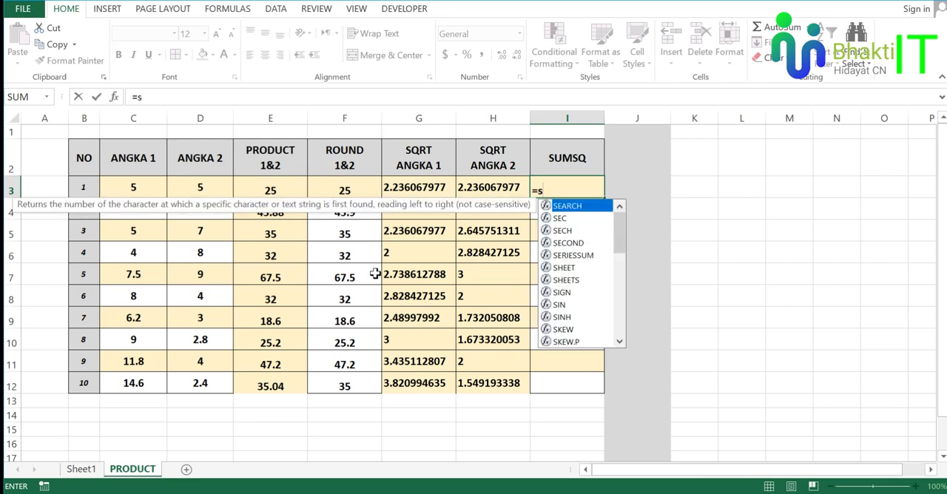
type("ums")
key("Tab")
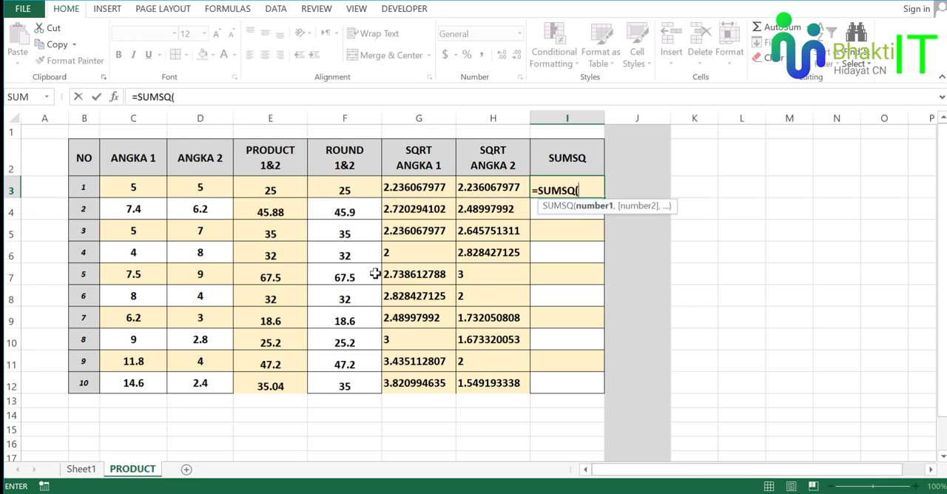
left_click(145, 189)
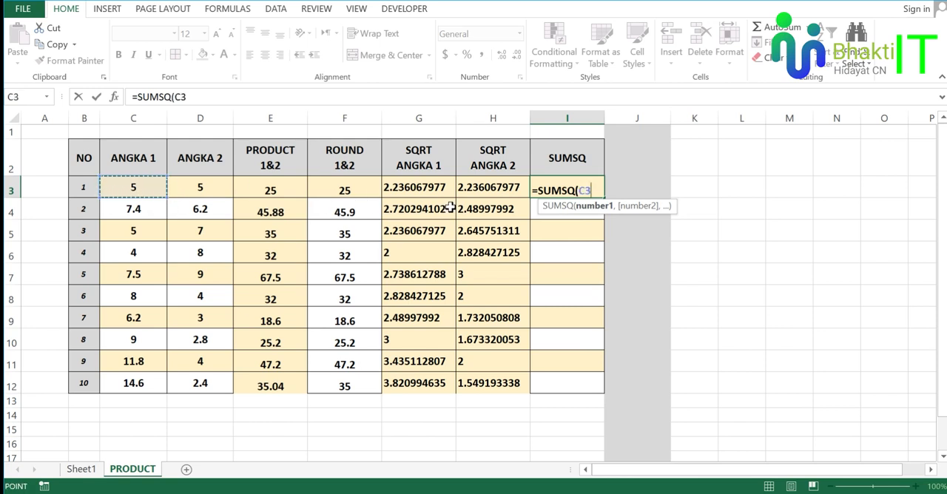
type(",")
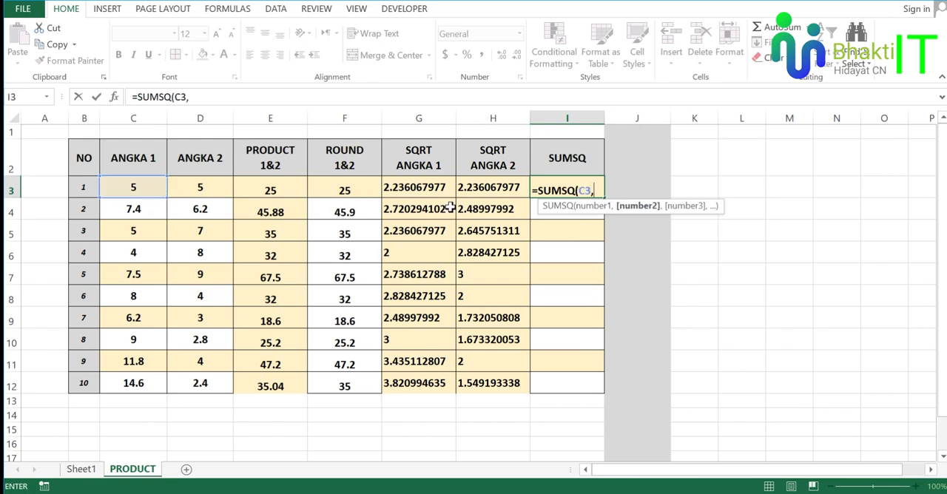
left_click(209, 188)
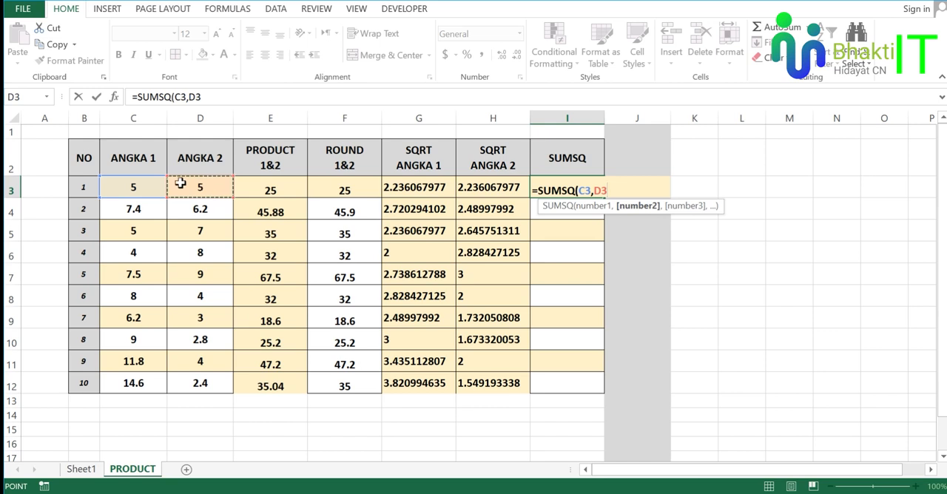
type(")")
key("Return")
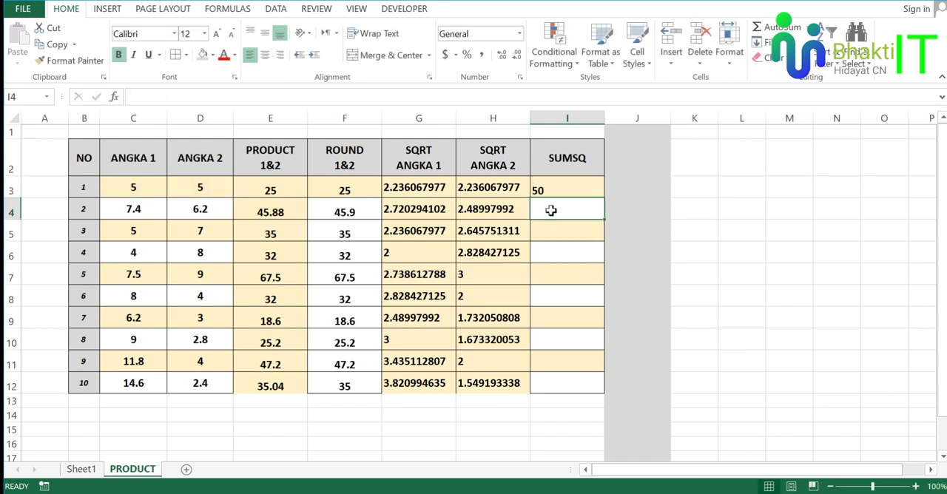
Centre cells I3 to I12 of the SUMSQ column horizontally.
left_click(567, 191)
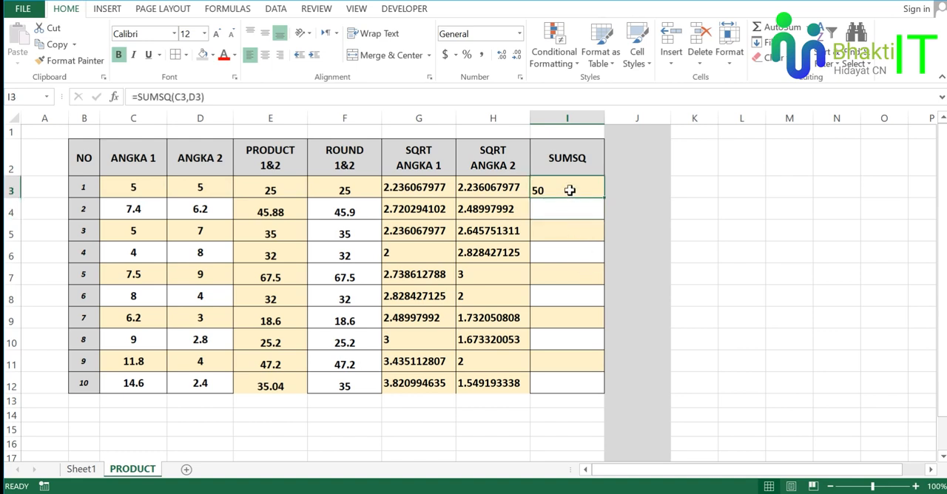
left_click_drag(575, 181, 598, 376)
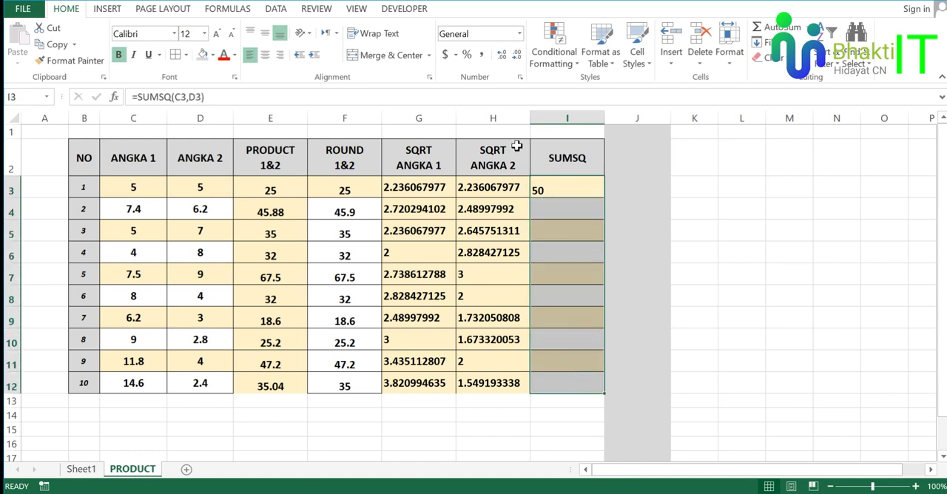
left_click(264, 54)
left_click(626, 237)
left_click(570, 207)
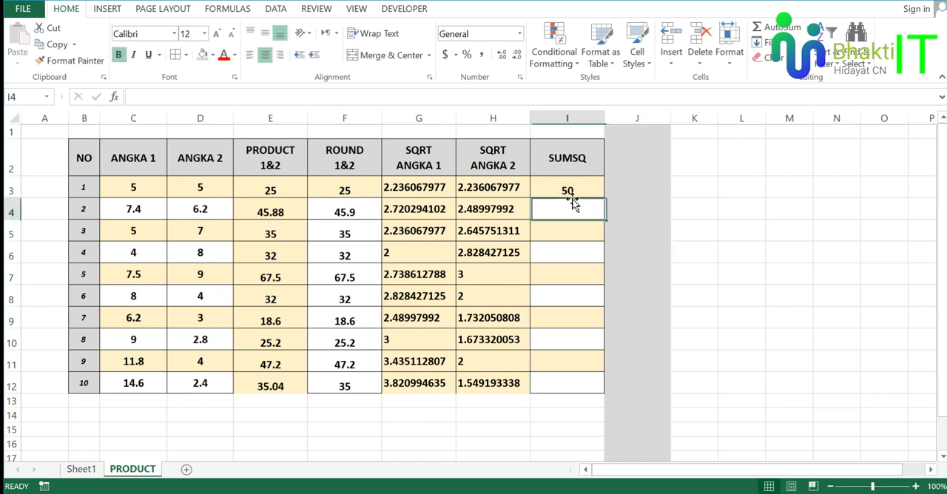
Compare the numbers in C3 and D3 with the SUMSQ result in I3 and review the remaining ANGKA rows.
left_click(153, 191)
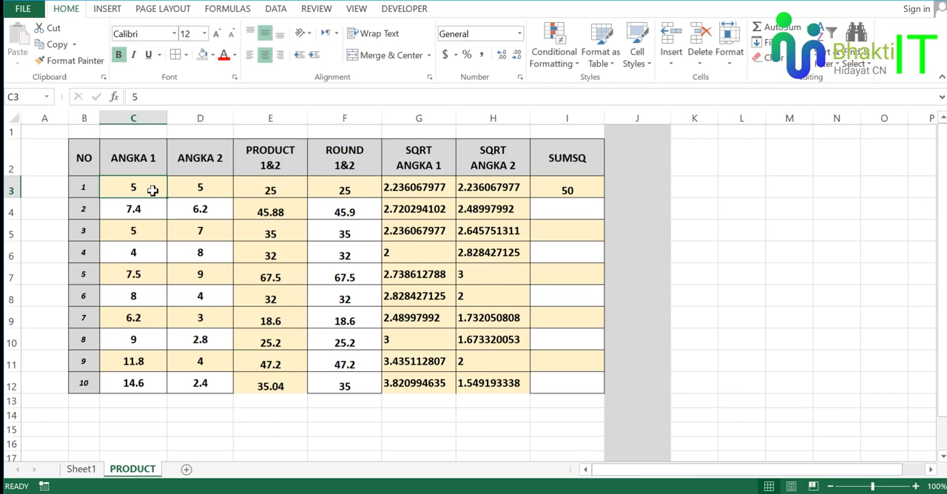
left_click(187, 192)
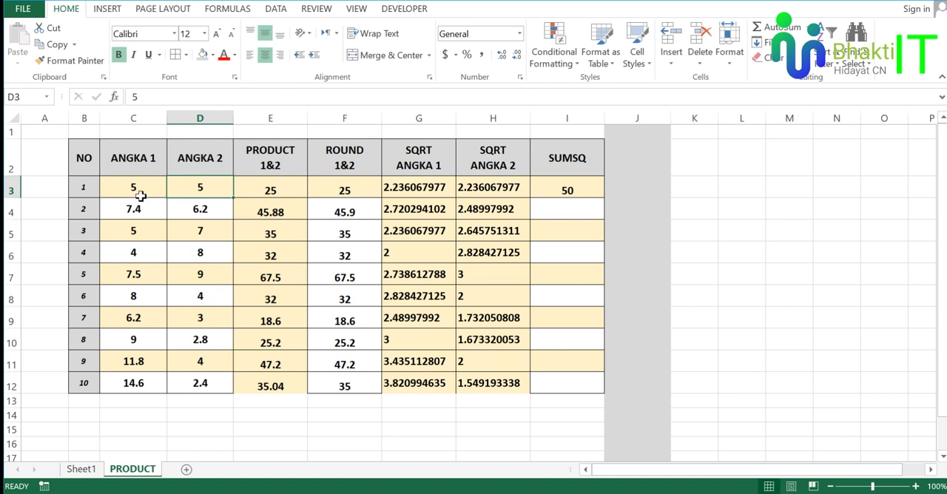
left_click(139, 191)
left_click(198, 194)
left_click(582, 190)
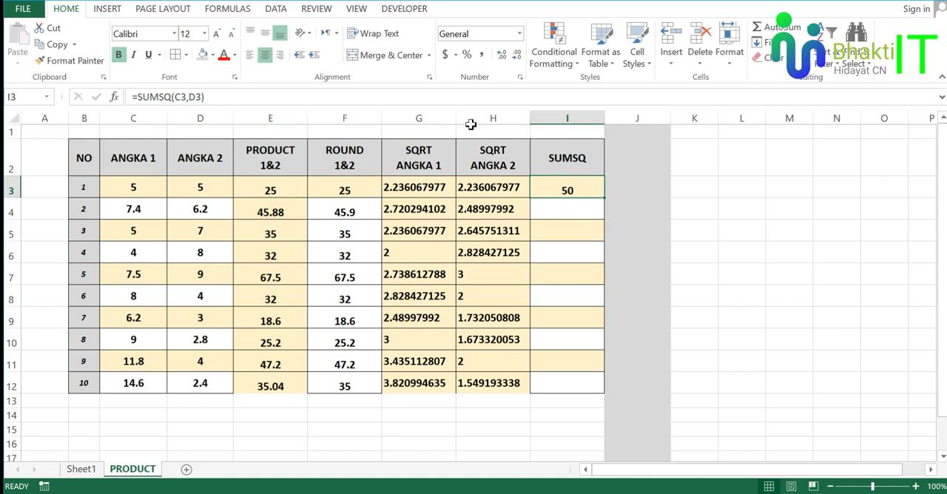
left_click_drag(154, 208, 190, 342)
Fill the =SUMSQ(C3,D3) formula from I3 down to I12.
left_click(572, 191)
left_click_drag(605, 199, 610, 387)
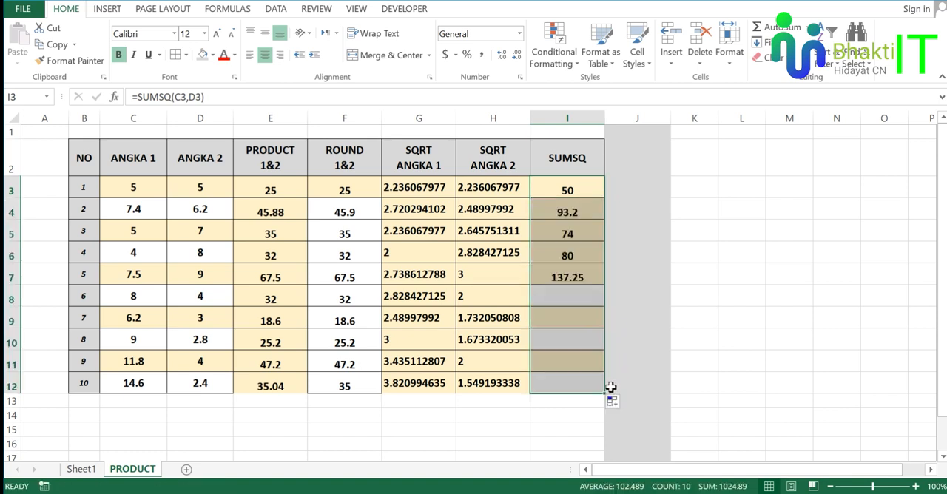
left_click(736, 243)
left_click(588, 191)
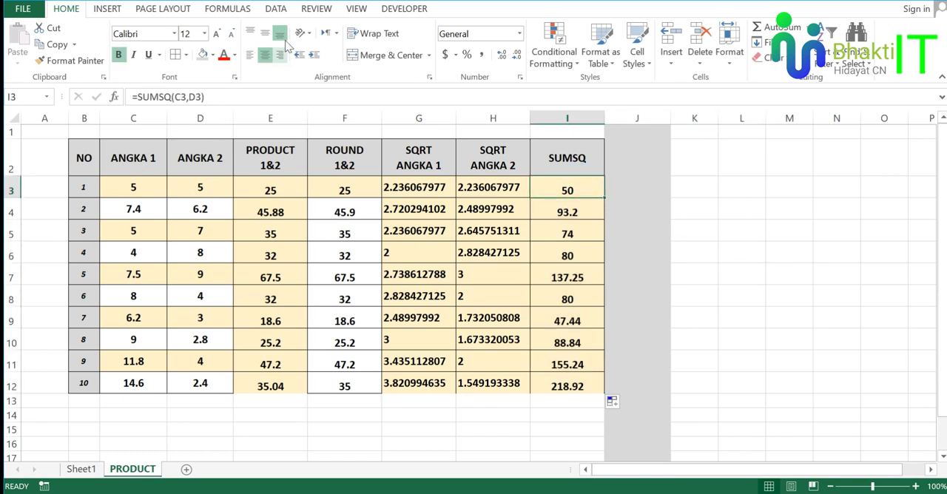
Look up the POWER entry in the PDF module, and return to the PRODUCT sheet in Excel.
left_click(290, 1)
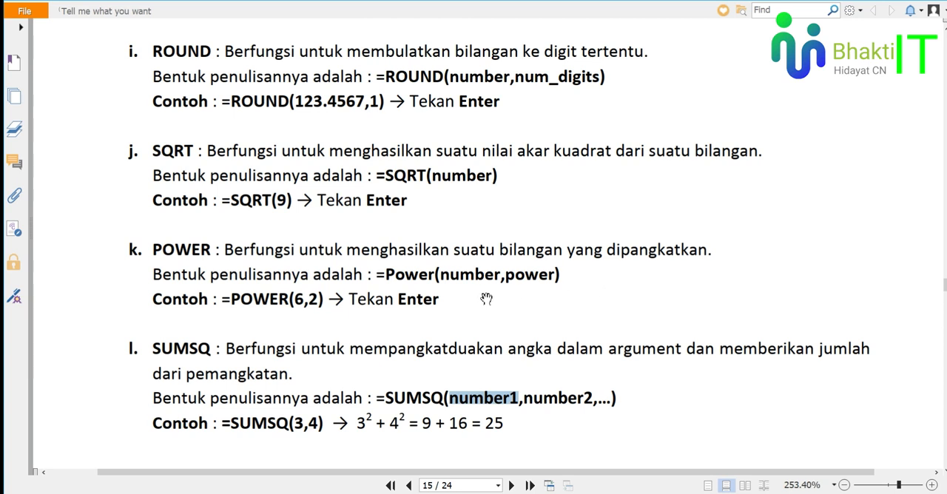
left_click(357, 373)
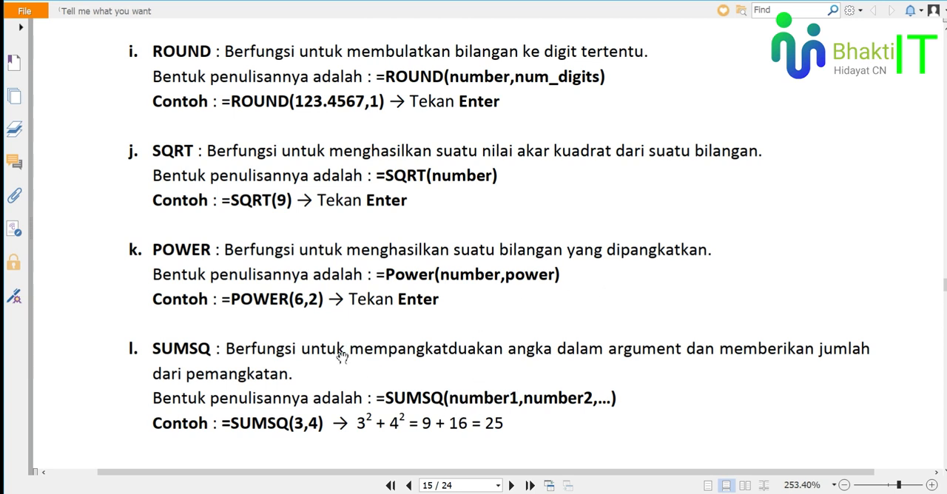
left_click(185, 242)
key("alt+Tab")
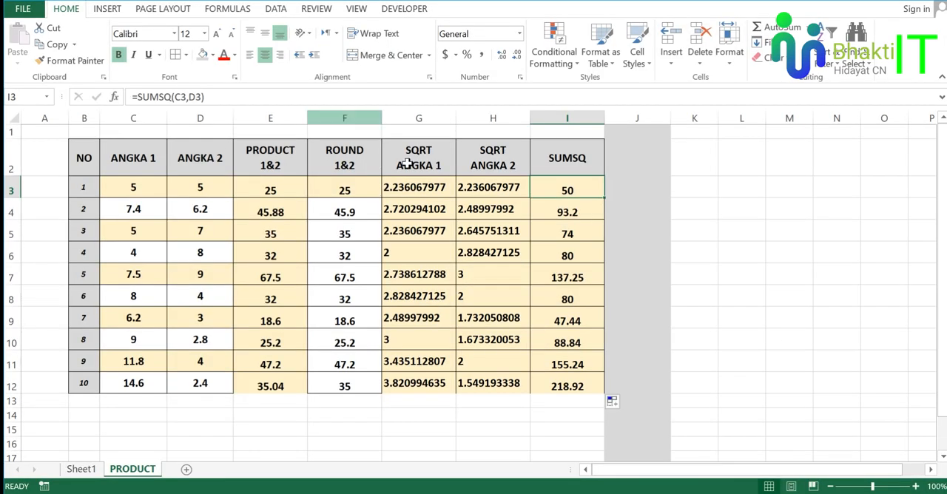
Enter the header "power angka 1" in cell J2, beside the SUMSQ column.
left_click(632, 164)
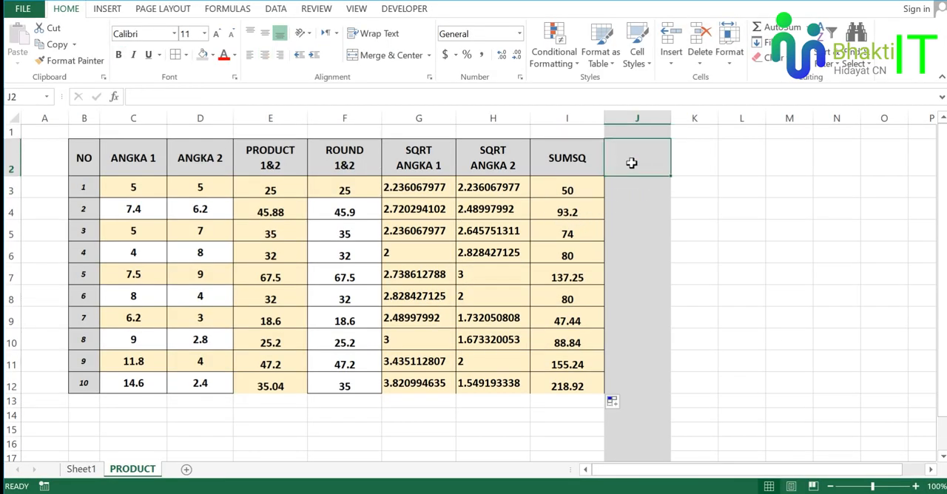
type("power")
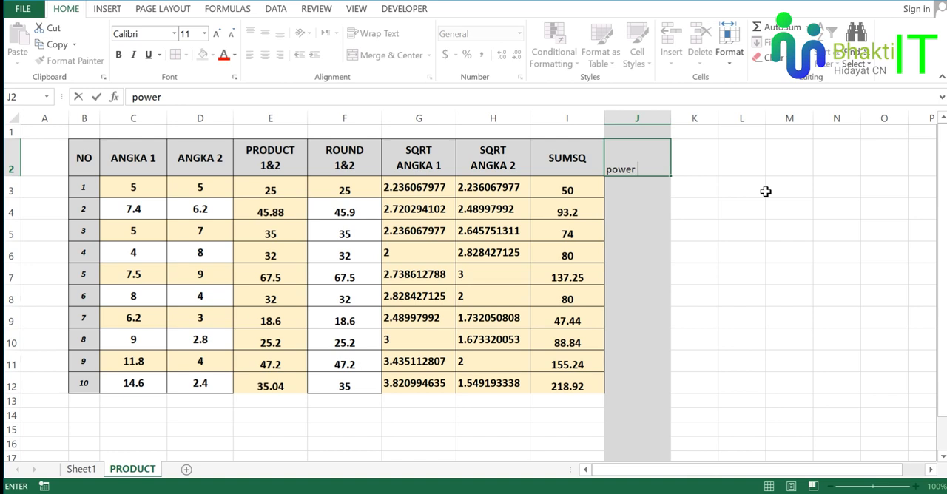
type("angka 1")
key("Return")
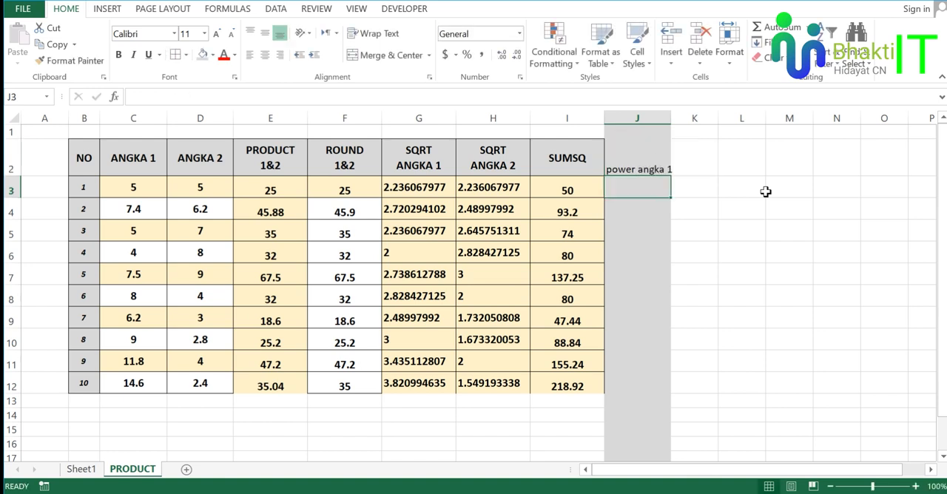
Enter the header "power angka 2" in cell K2.
left_click(703, 171)
type("po")
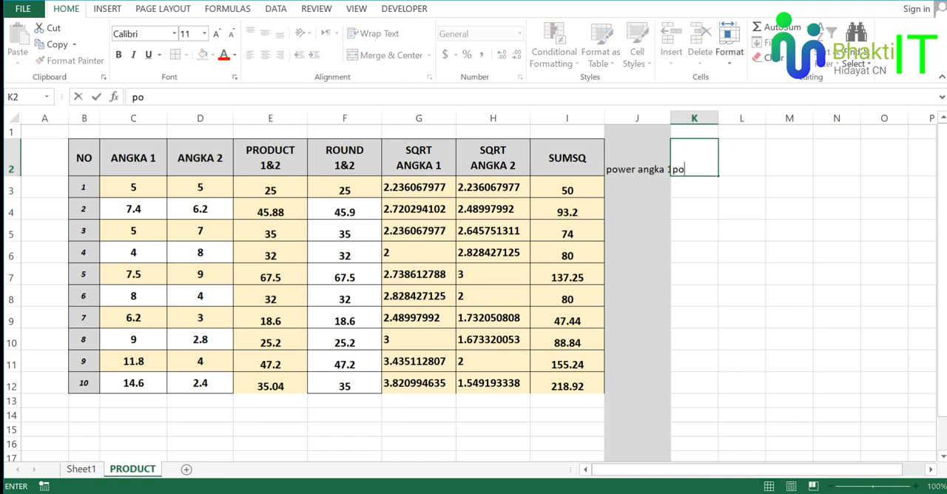
type("wer ang")
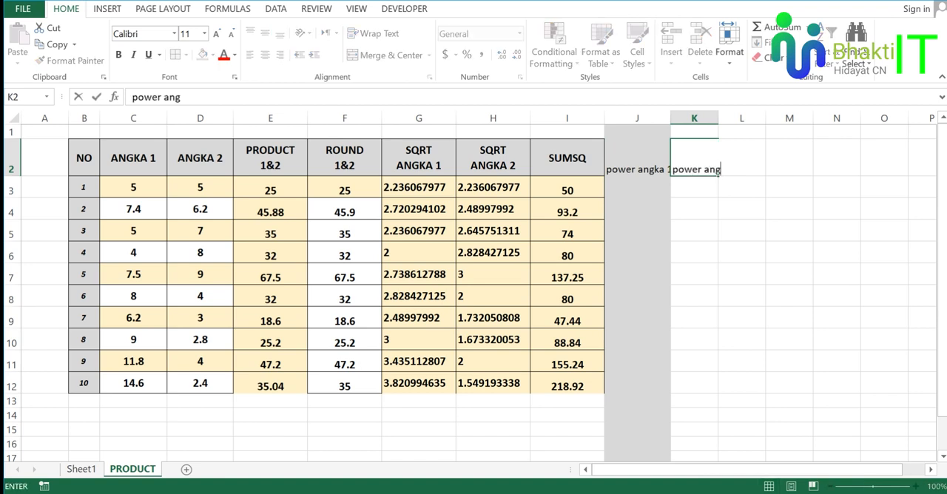
type("ka 2")
key("Return")
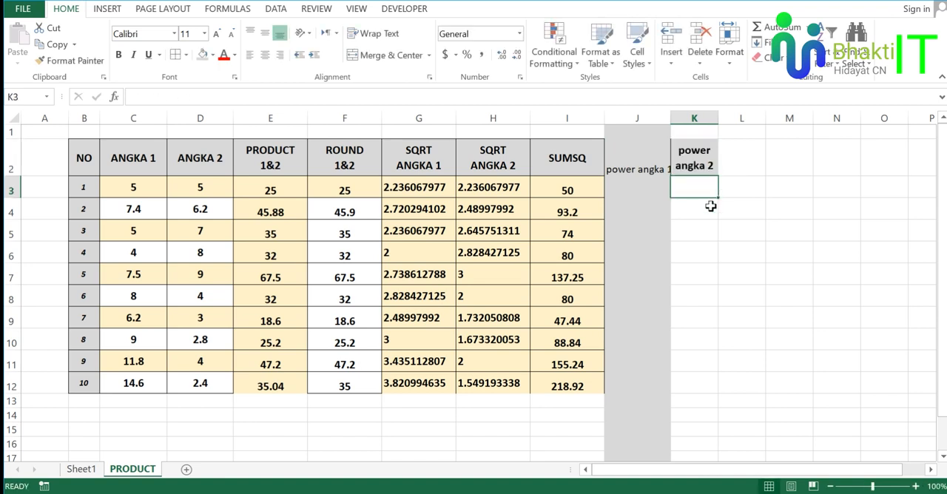
left_click(660, 158)
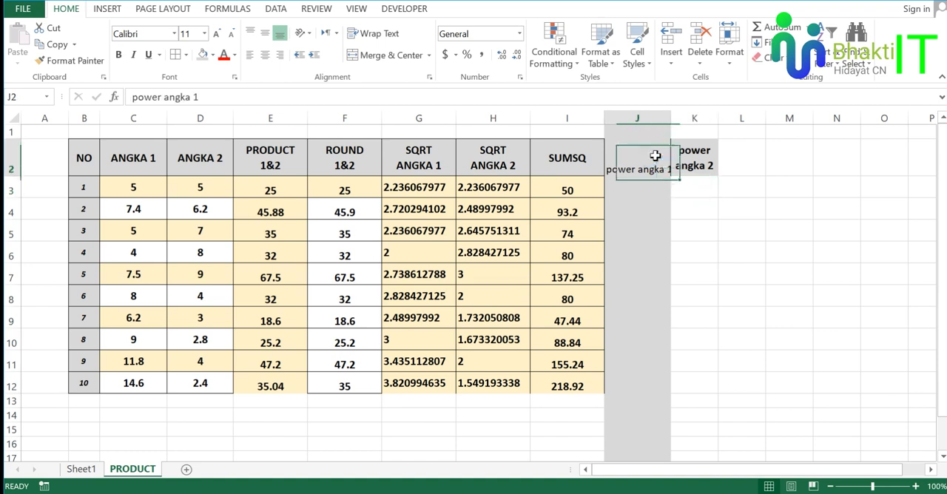
left_click(637, 120)
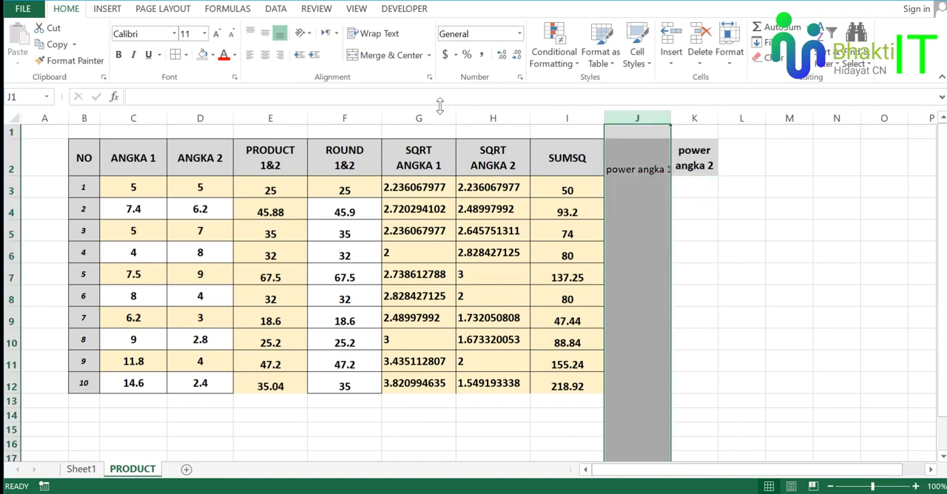
left_click(213, 55)
left_click(703, 180)
Copy the formatted header cell K2 and paste it over J2.
left_click(707, 183)
key("ctrl+c")
left_click(649, 148)
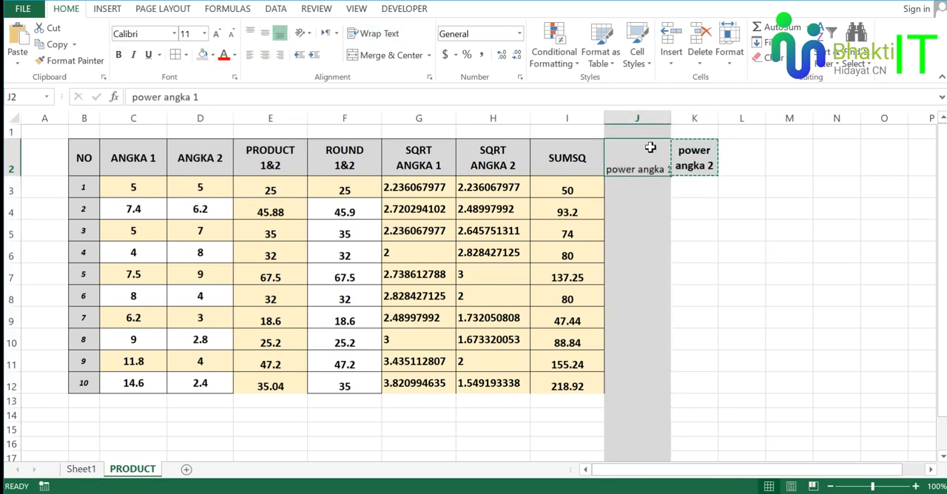
key("ctrl+v")
Change the fill colour of cells J3 to J15 below the header to white.
left_click_drag(641, 186, 639, 433)
left_click(212, 55)
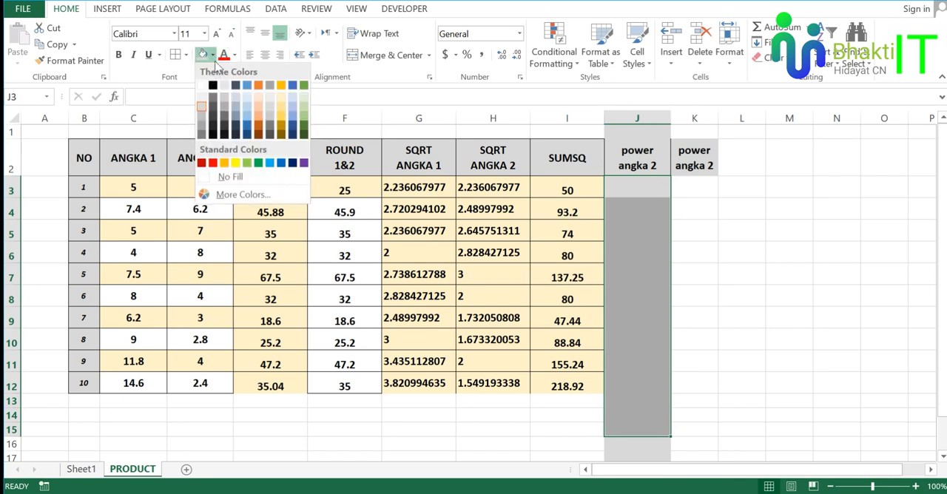
left_click(207, 85)
left_click(751, 210)
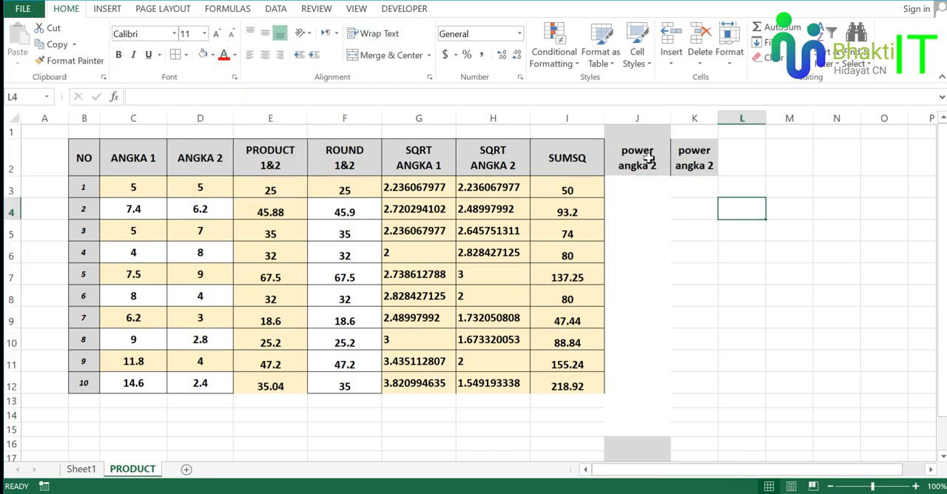
Apply borders to all cells of the two power columns, J2 to K12.
left_click_drag(644, 157, 708, 371)
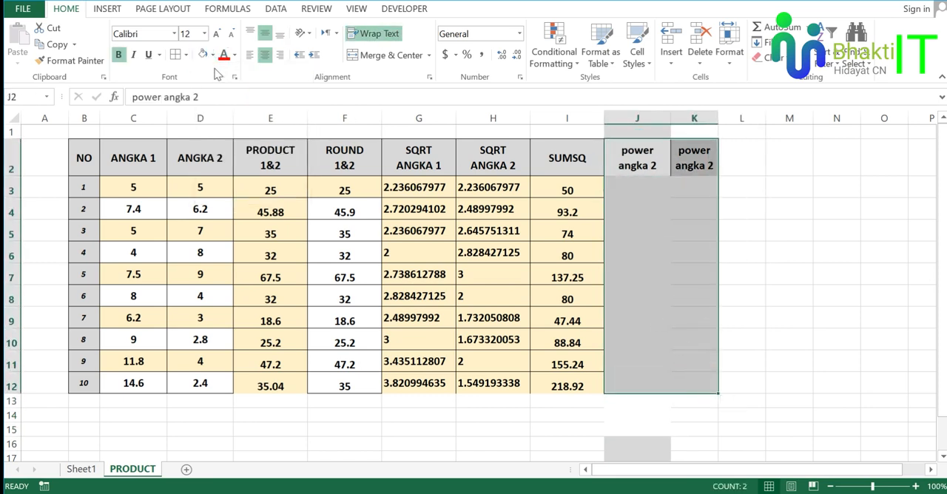
left_click(683, 222)
left_click(782, 245)
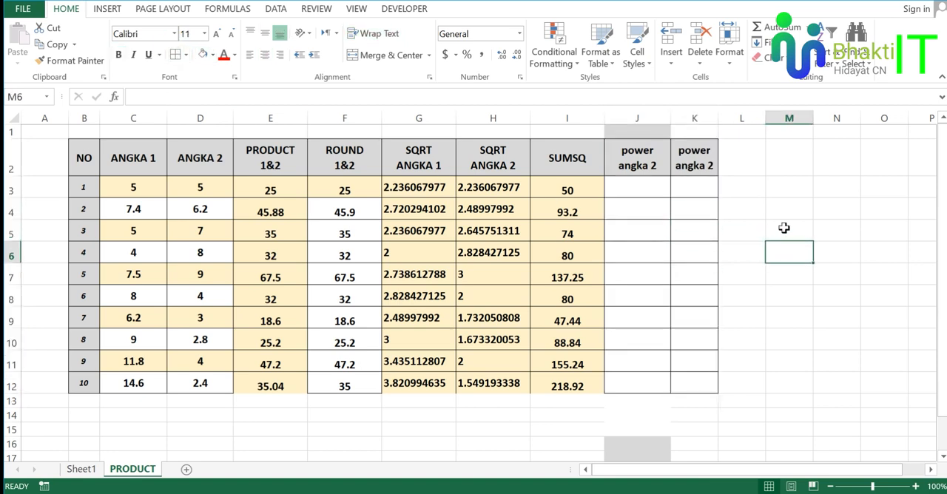
Switch to the PDF module, read the syntax given for the POWER function, and return to the PRODUCT sheet.
left_click(639, 155)
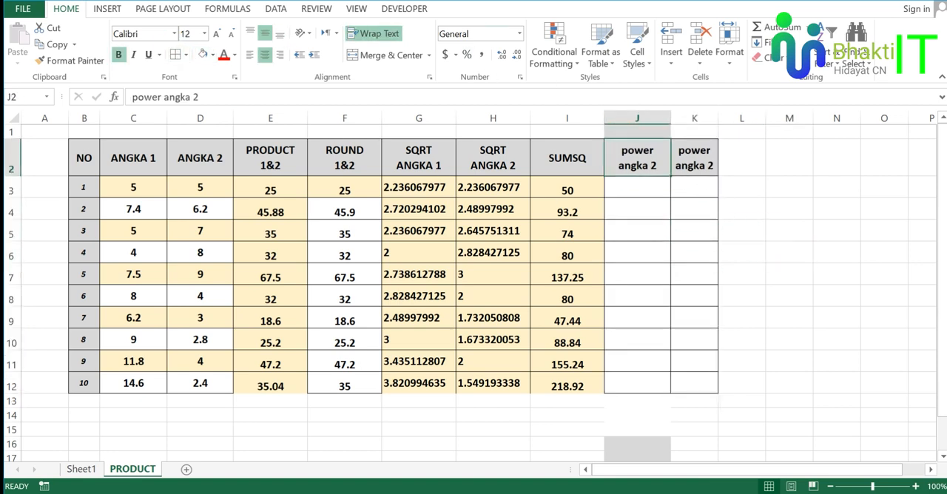
key("alt+Tab")
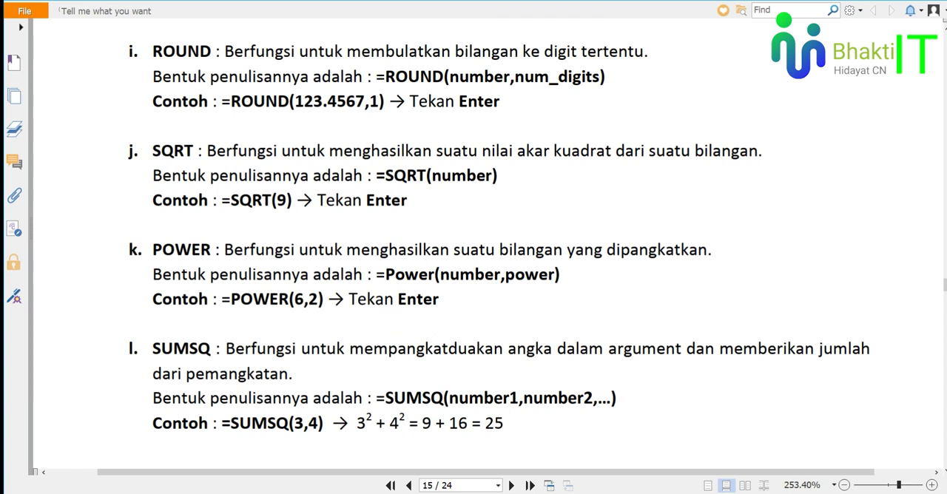
left_click_drag(384, 265, 549, 271)
left_click(572, 277)
key("alt+Tab")
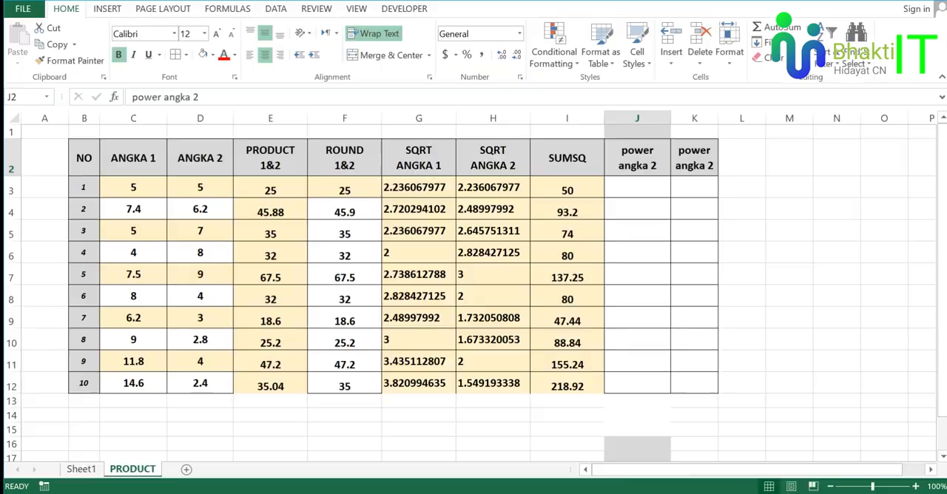
left_click(637, 192)
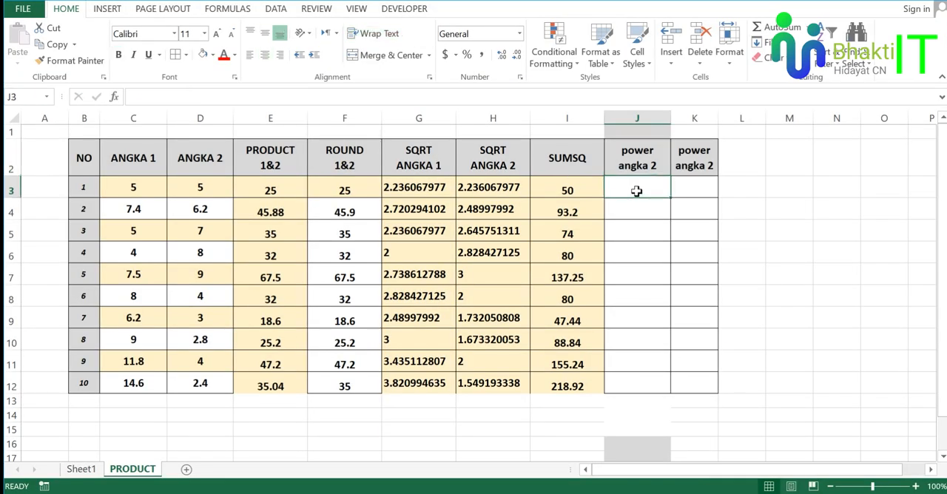
left_click(777, 187)
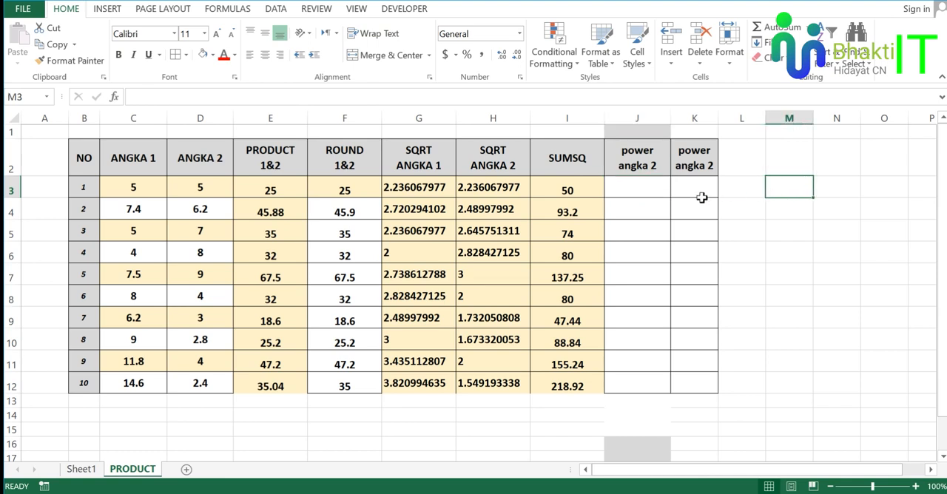
left_click(659, 190)
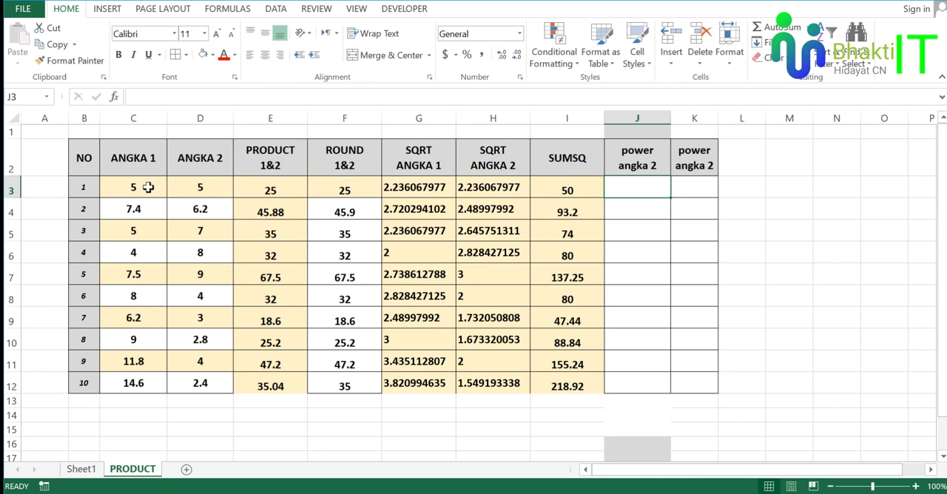
Change the header in cell J2 to "power angka 1".
left_click(634, 167)
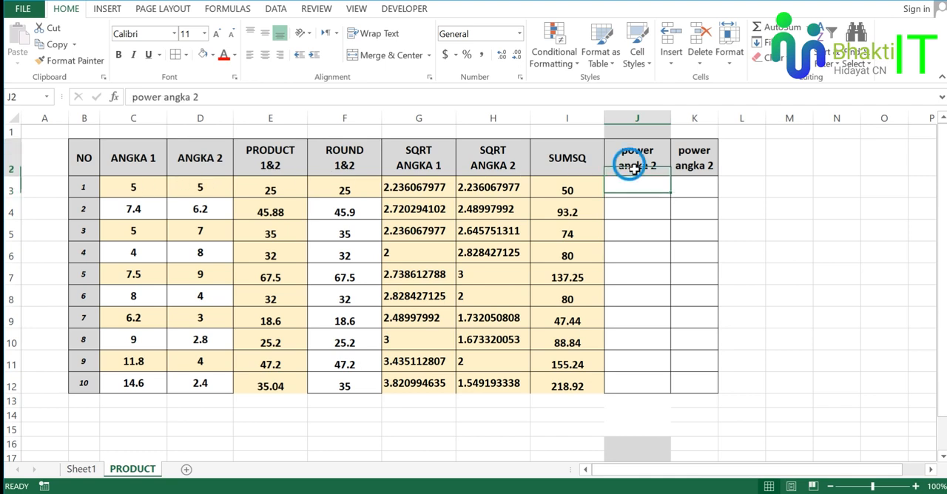
left_click(222, 97)
key("BackSpace")
key("Return")
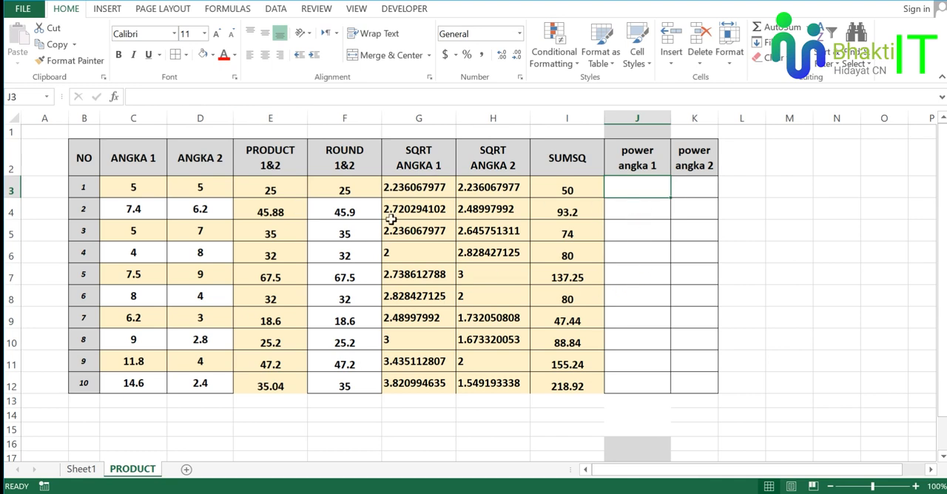
left_click(154, 189)
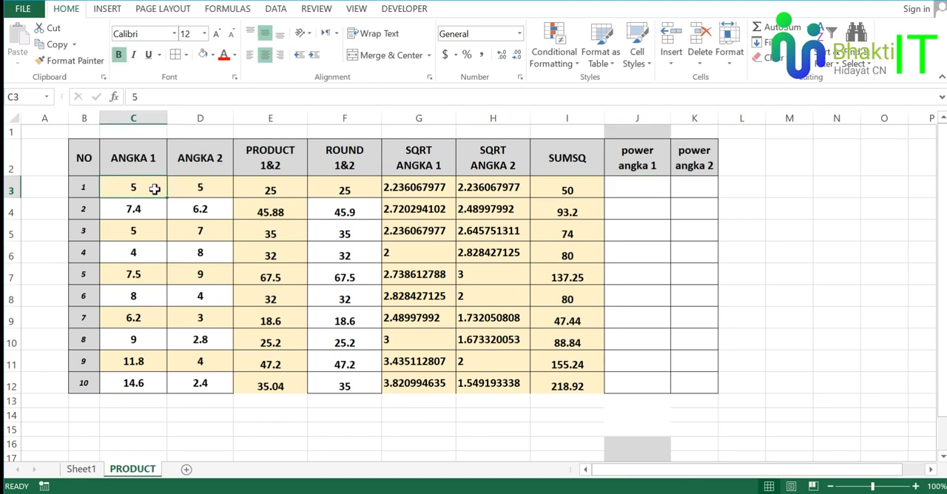
left_click(214, 191)
left_click(642, 189)
left_click(702, 190)
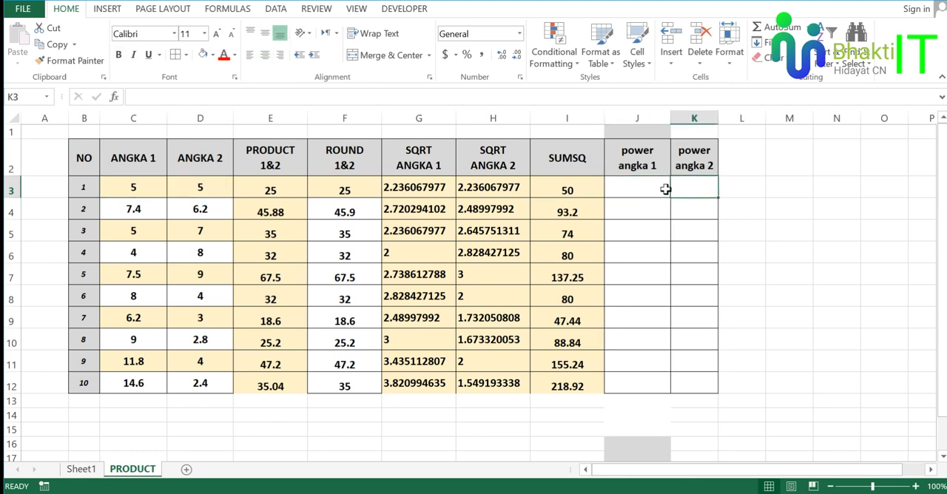
Widen column K, which holds the "power angka 2" header, slightly.
left_click(646, 190)
left_click_drag(718, 117, 735, 117)
type("=")
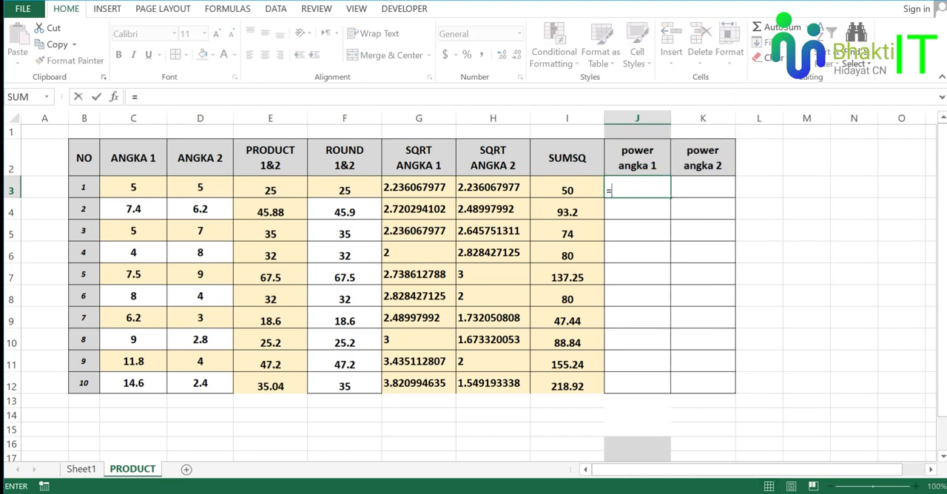
type("pow")
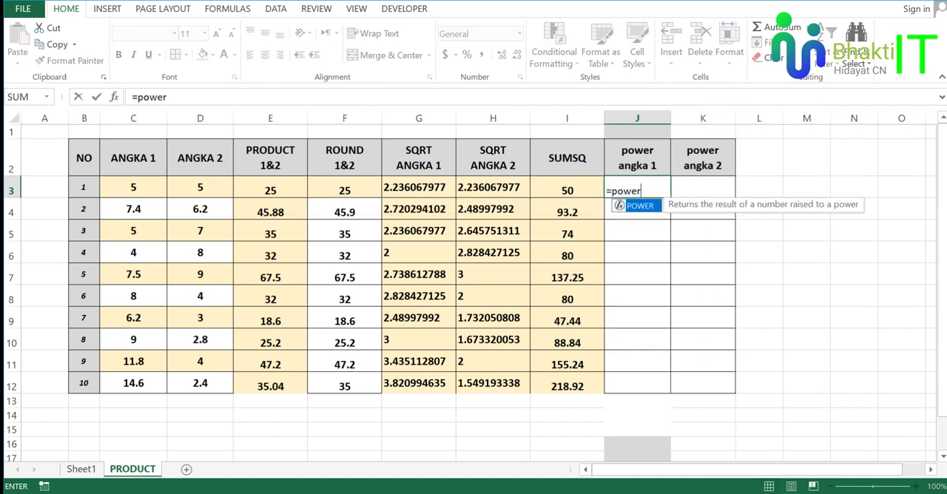
type("er")
key("Tab")
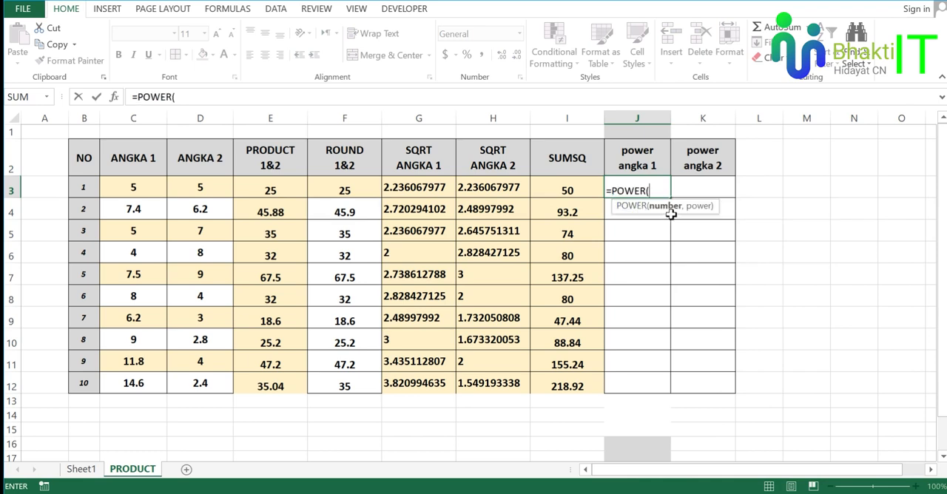
left_click(152, 188)
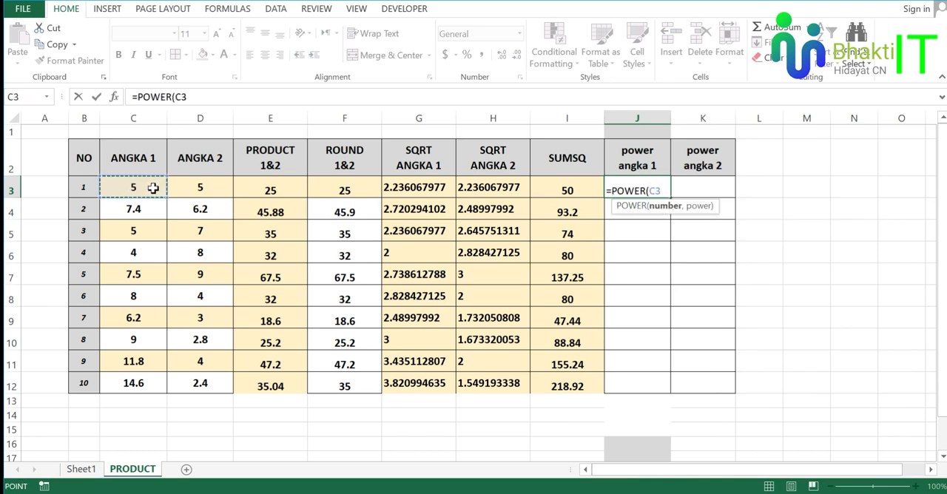
type(",")
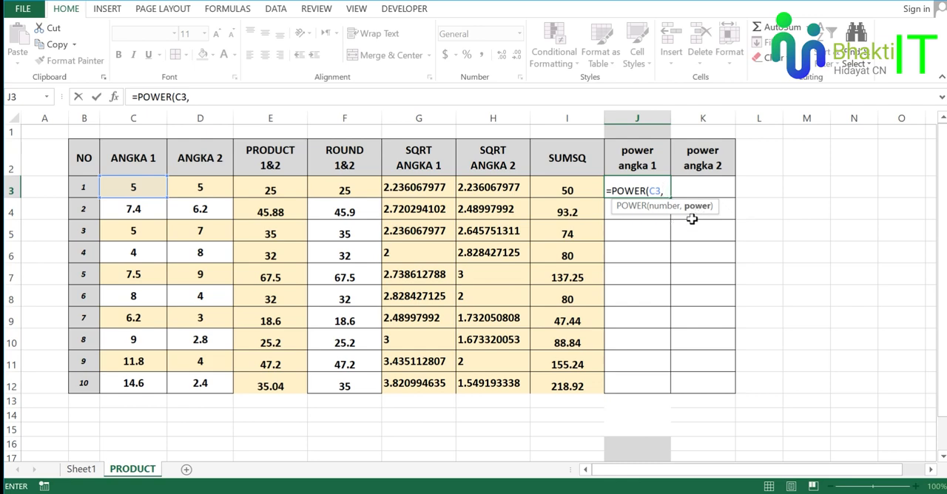
type("2")
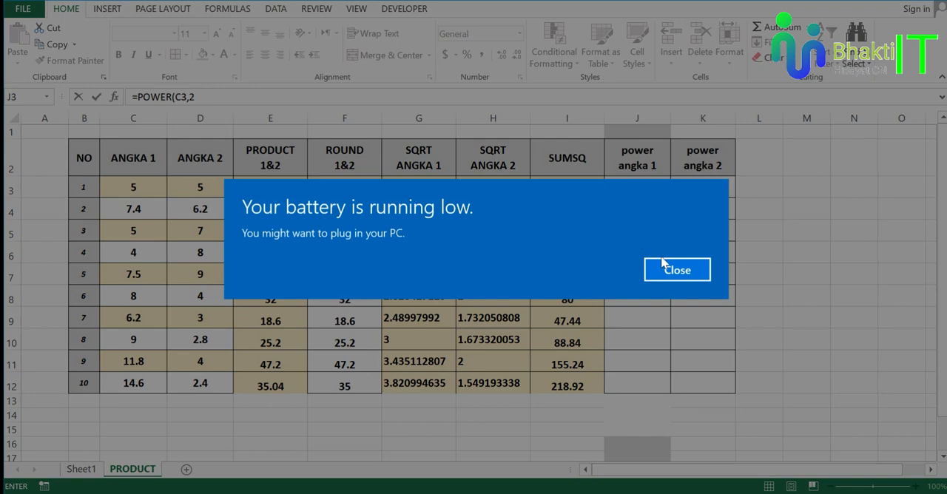
left_click(664, 266)
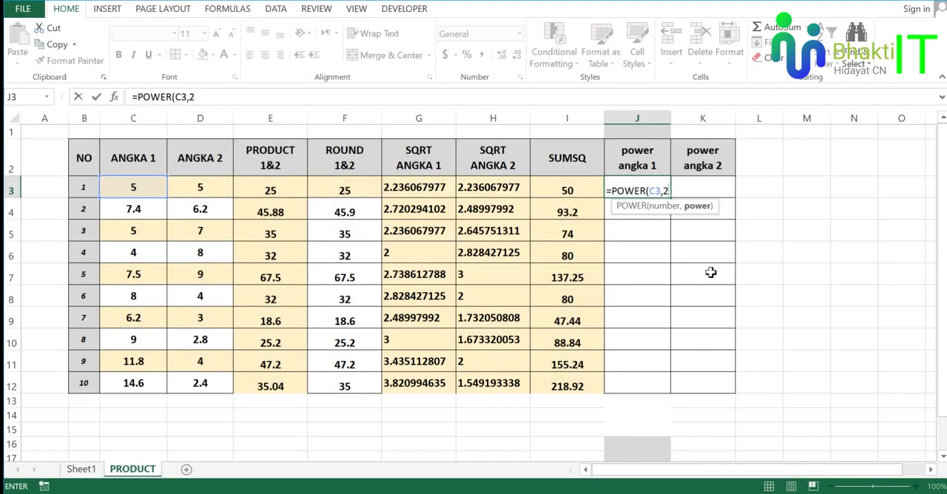
key("Escape")
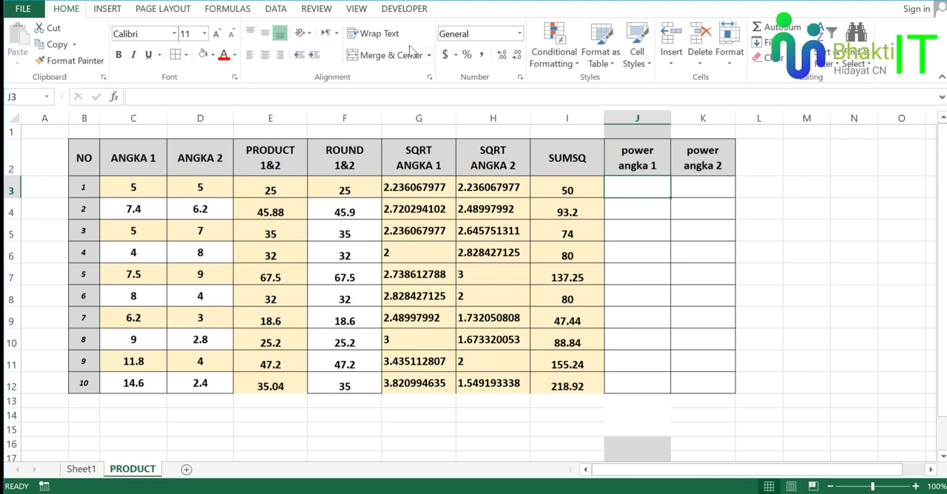
Switch to the PDF module to recheck the POWER entry, and return to the ANGKA and power headers on the PRODUCT sheet.
key("alt+Tab")
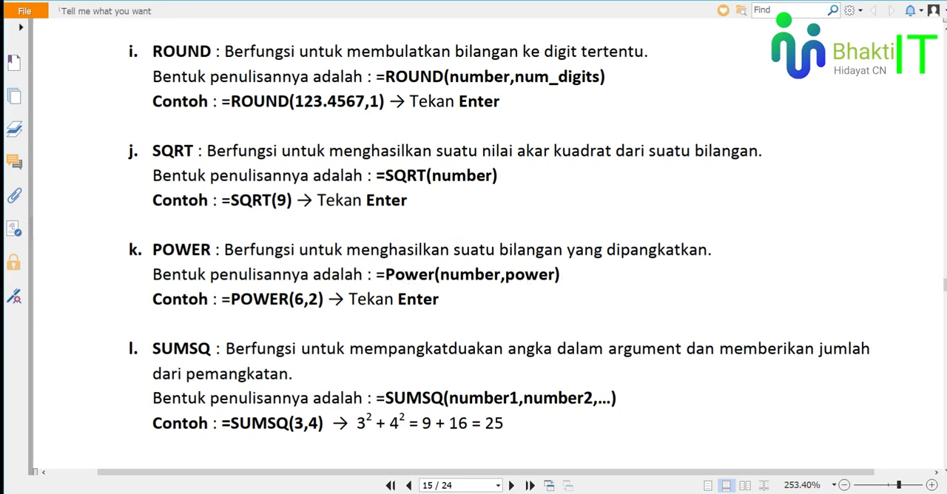
key("alt+Tab")
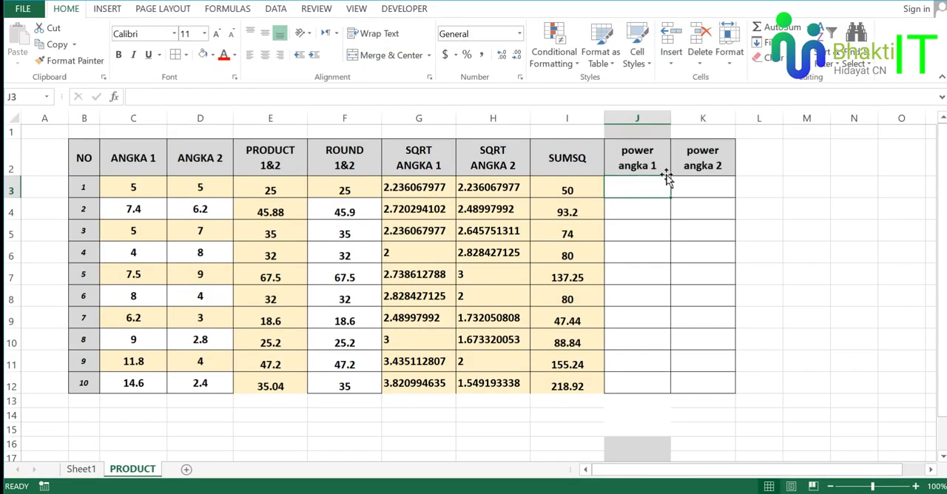
left_click(143, 160)
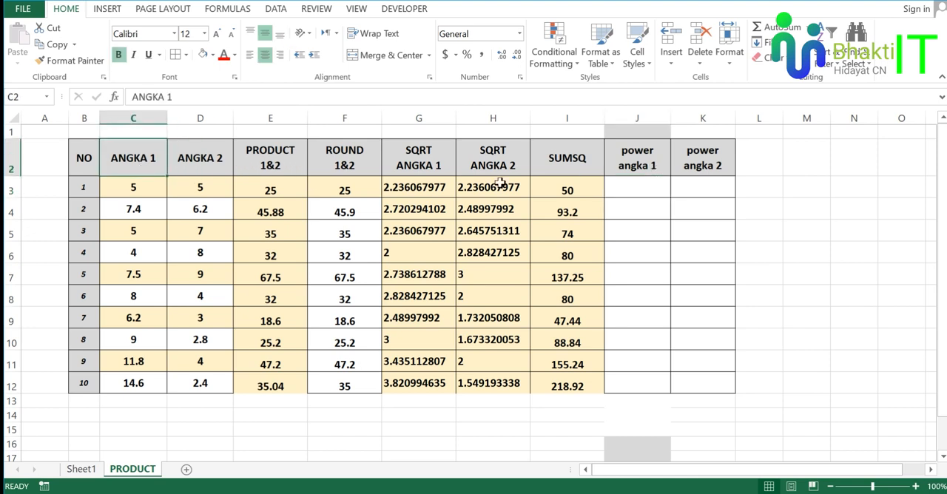
left_click(709, 154)
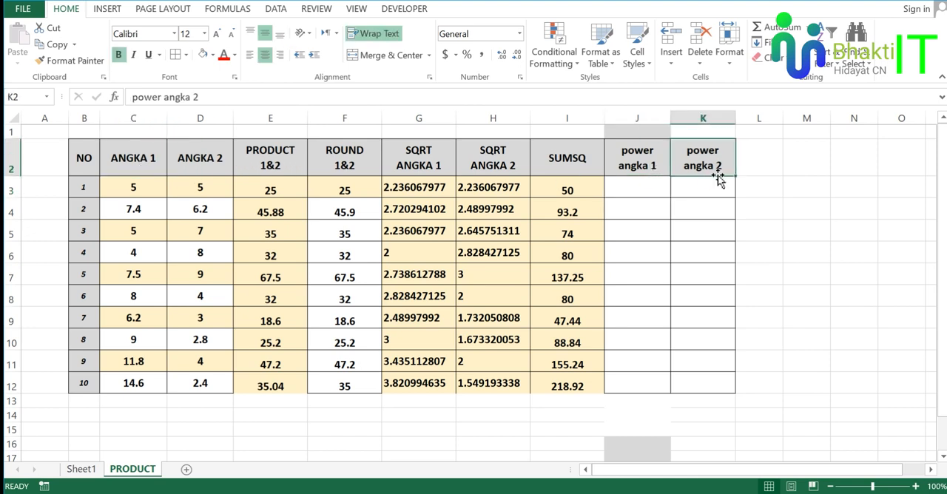
left_click(208, 160)
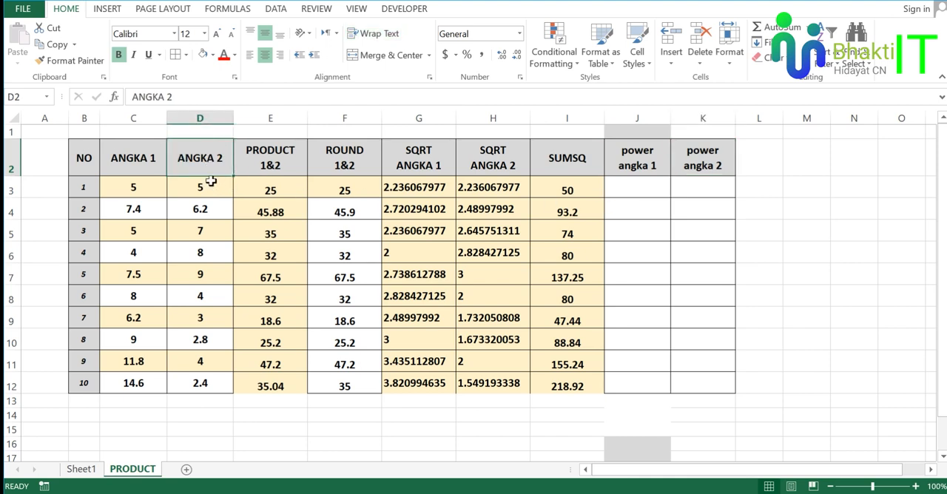
Enter the formula =POWER(C3,2) in cell J3 to square the first ANGKA 1 value.
left_click(653, 203)
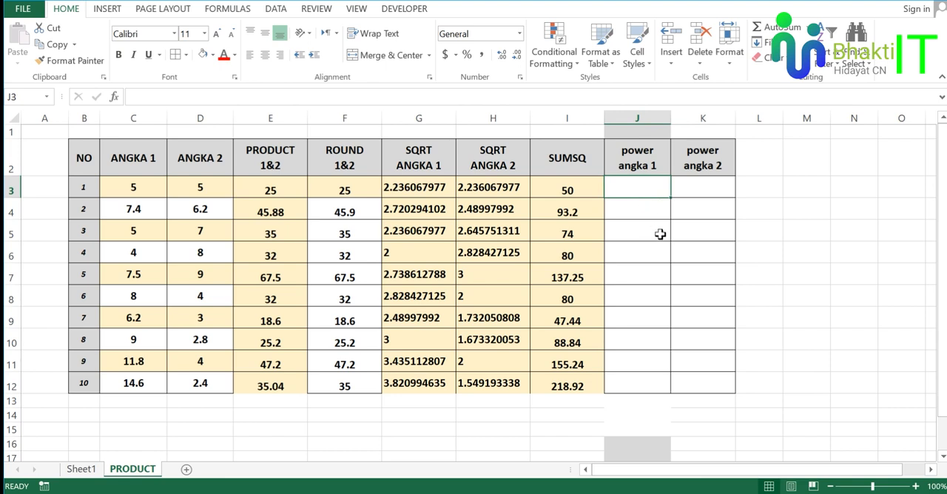
type("=")
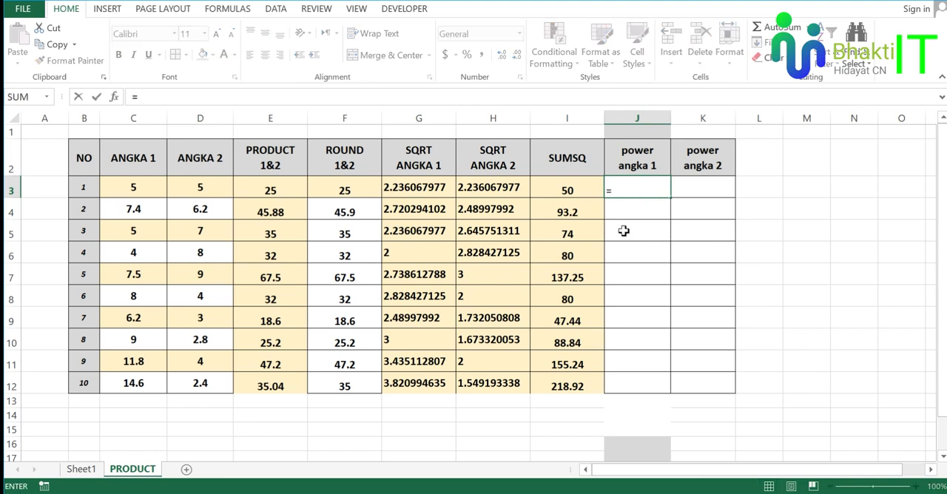
type("pow")
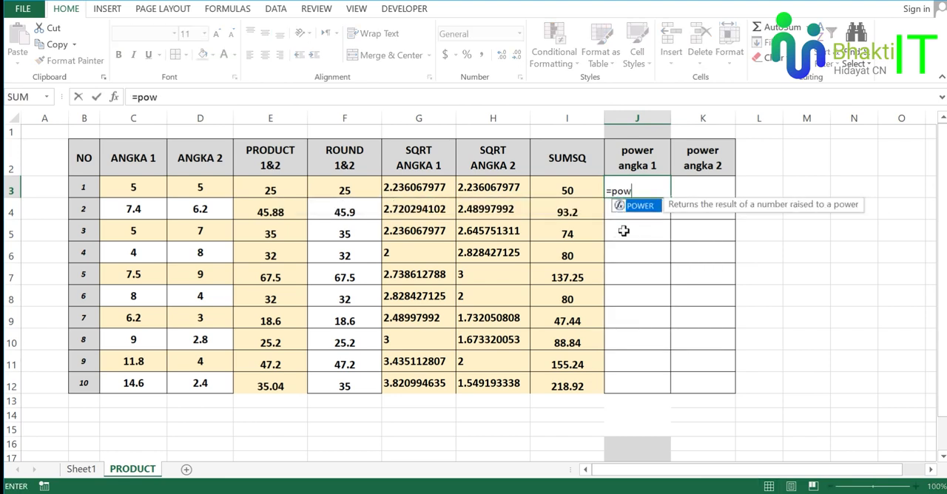
type("er")
key("Tab")
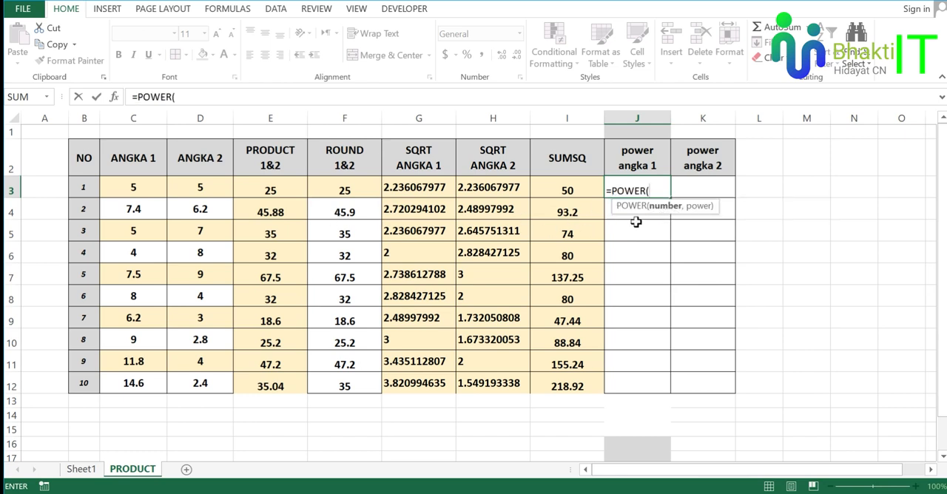
left_click(152, 189)
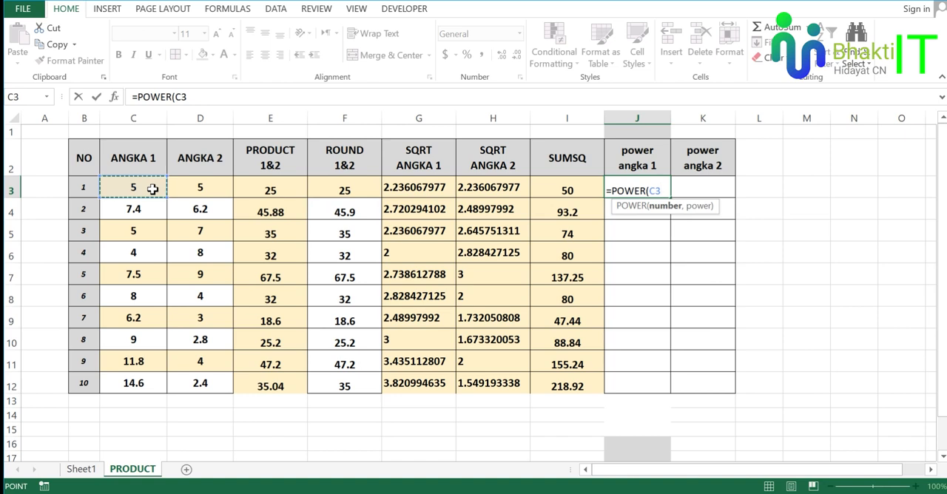
type(",2")
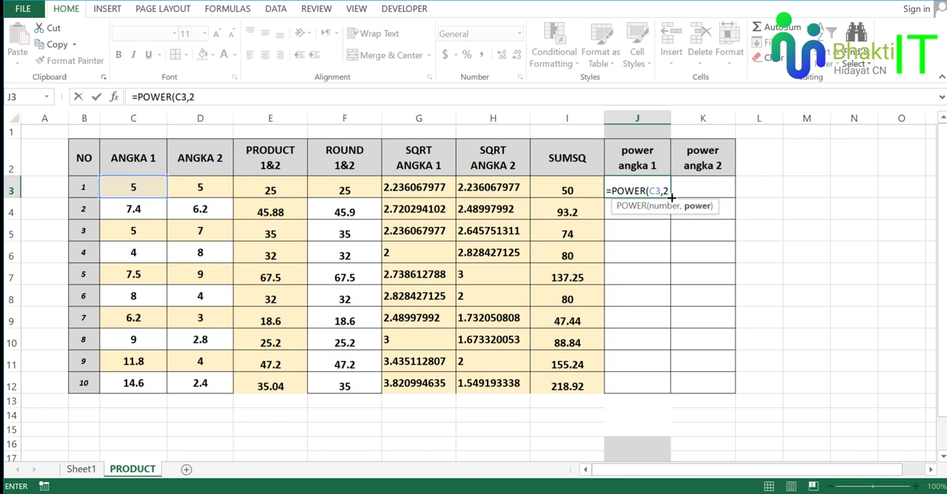
key("F2")
key("Return")
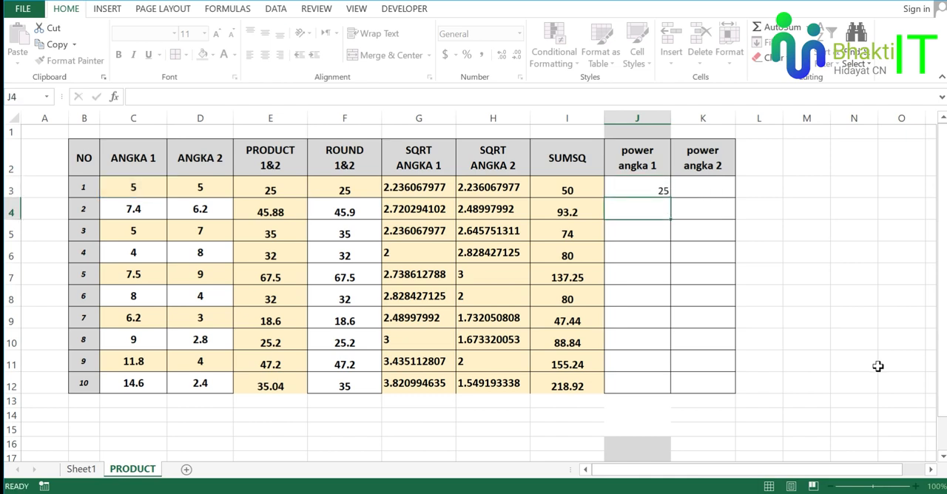
left_click(643, 189)
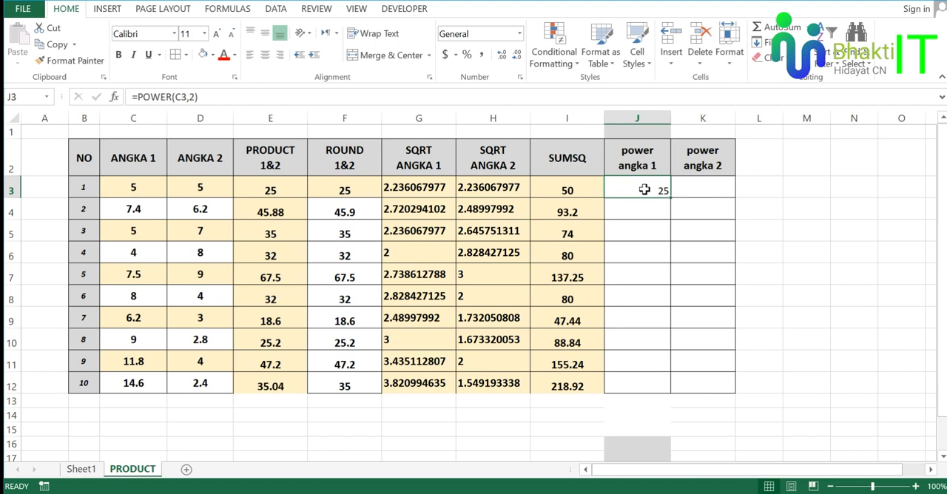
left_click(141, 165)
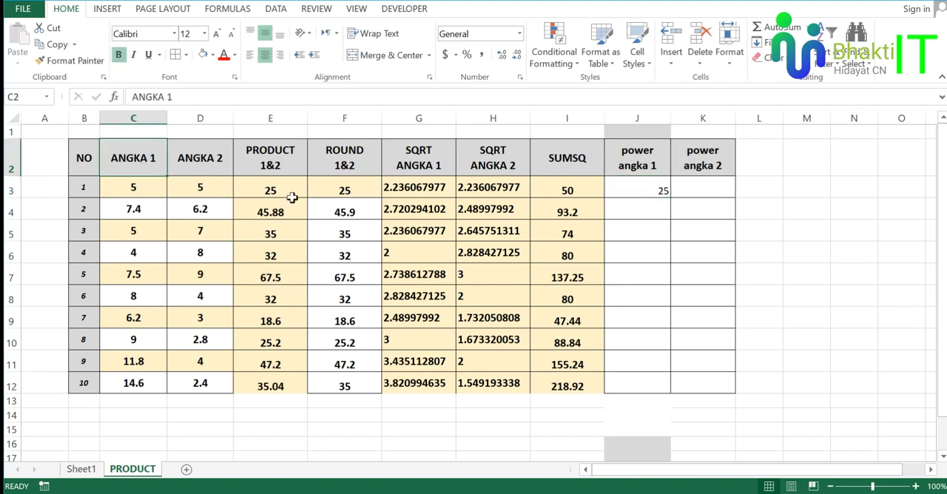
left_click(636, 190)
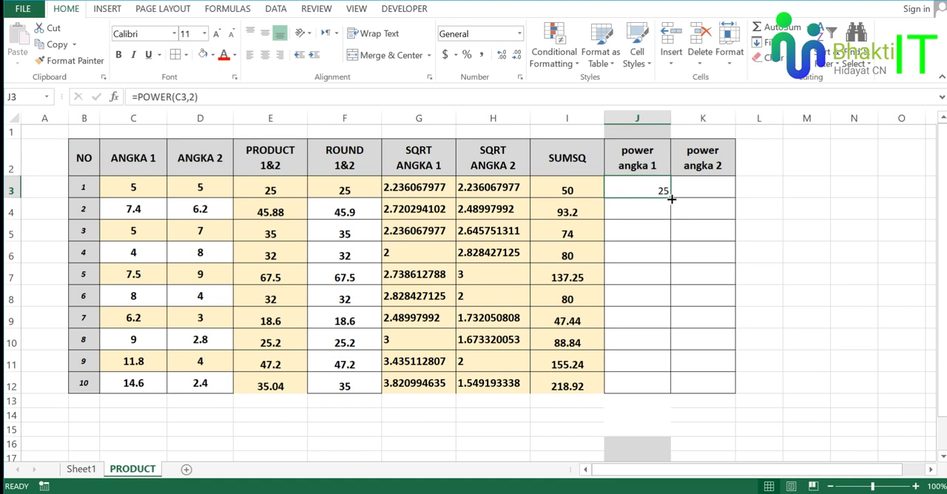
Fill the POWER formula from cell J3 down through J12 in the power angka 1 column.
left_click_drag(671, 198, 670, 393)
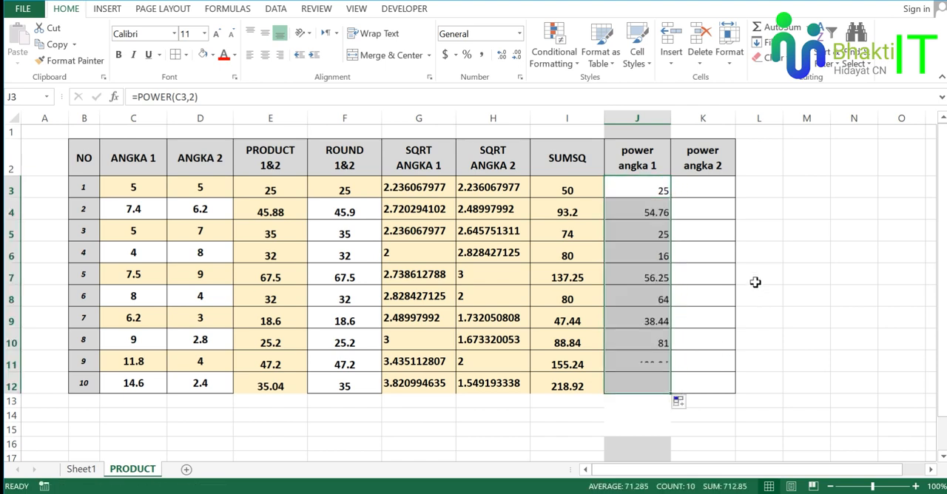
left_click(718, 232)
Enter the formula =POWER(D3,2) in cell K3 to square the first ANGKA 2 value.
left_click(708, 194)
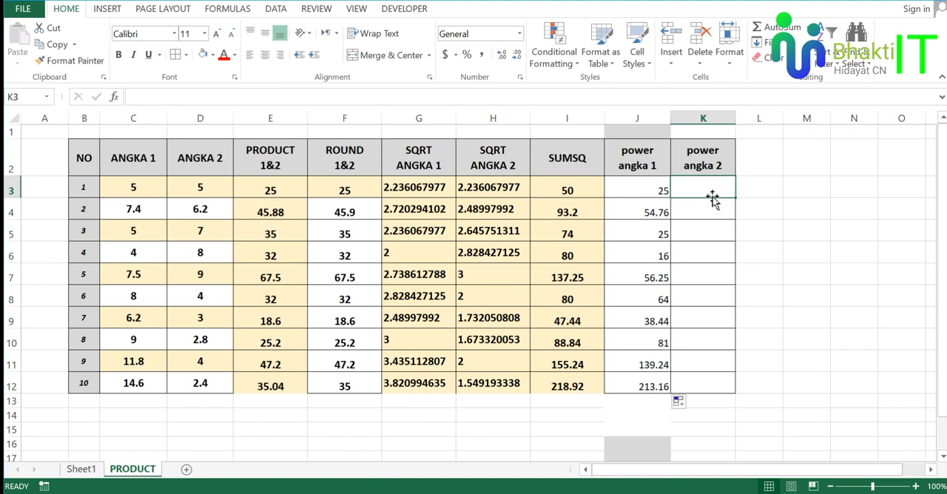
type("=")
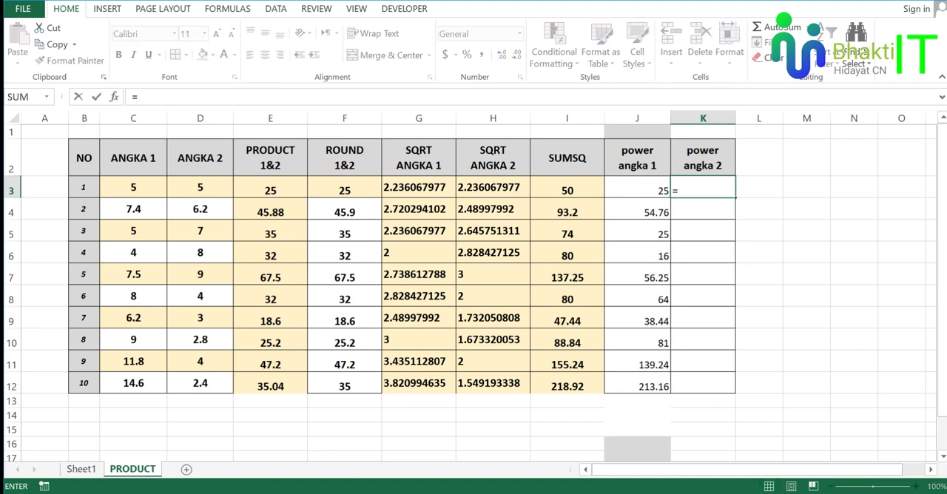
type("POWR")
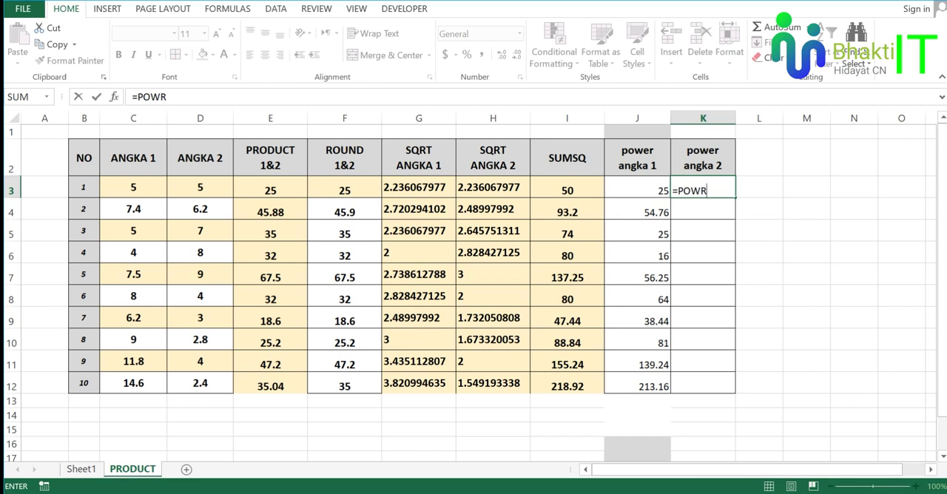
key("BackSpace")
type("ER(")
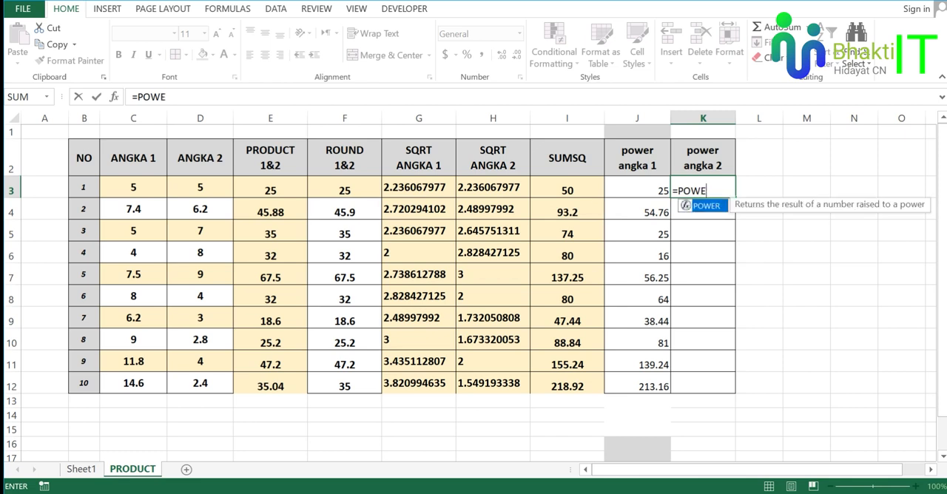
left_click(207, 191)
type(",")
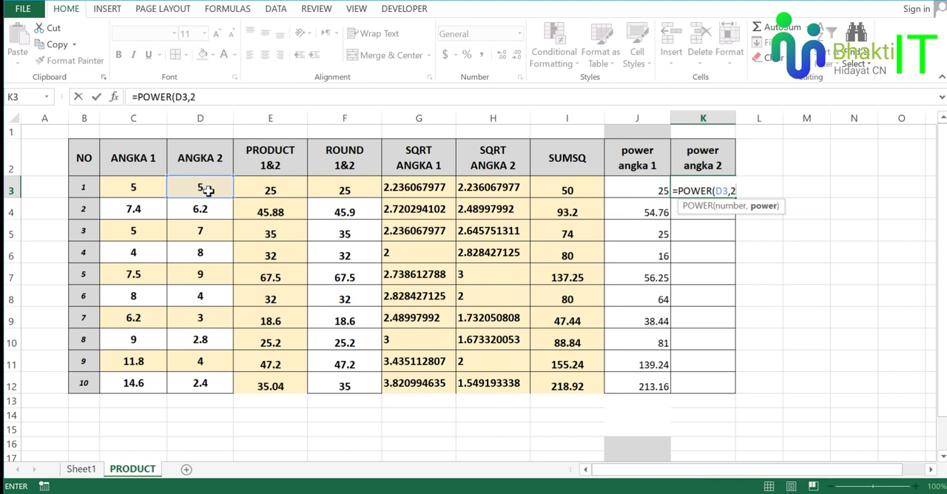
type("2)")
key("Return")
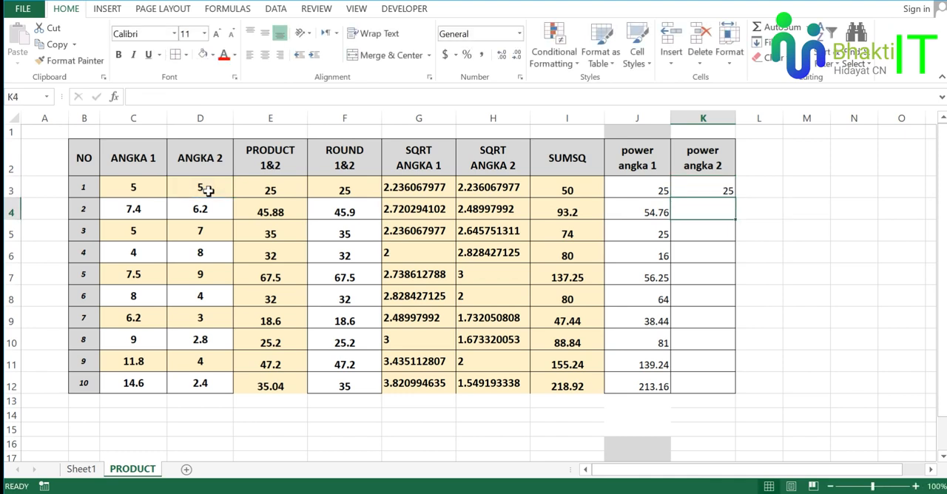
Fill the formula in K3 down through K12 in the power angka 2 column.
left_click(710, 190)
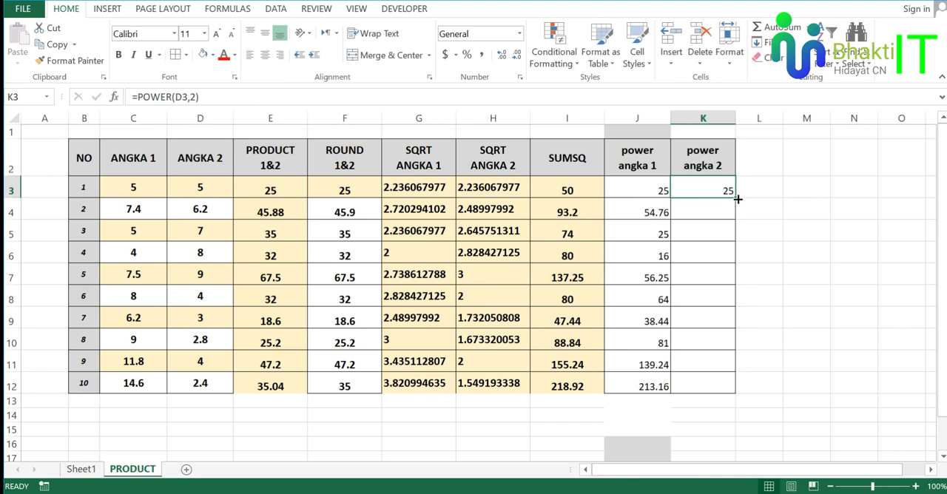
left_click_drag(738, 199, 742, 392)
left_click(779, 250)
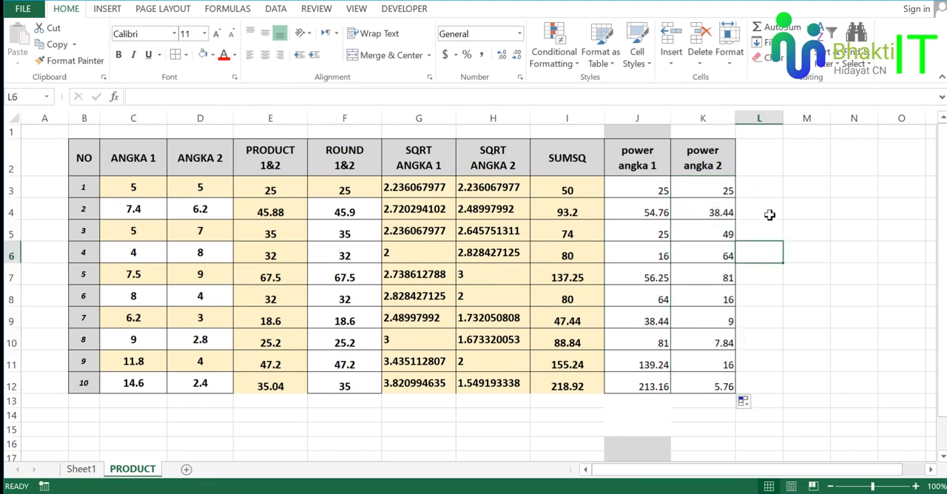
Compare the ANGKA 1 and ANGKA 2 values with their squared results in the power angka 1 and power angka 2 columns.
left_click(123, 155)
left_click(718, 167)
left_click(222, 161)
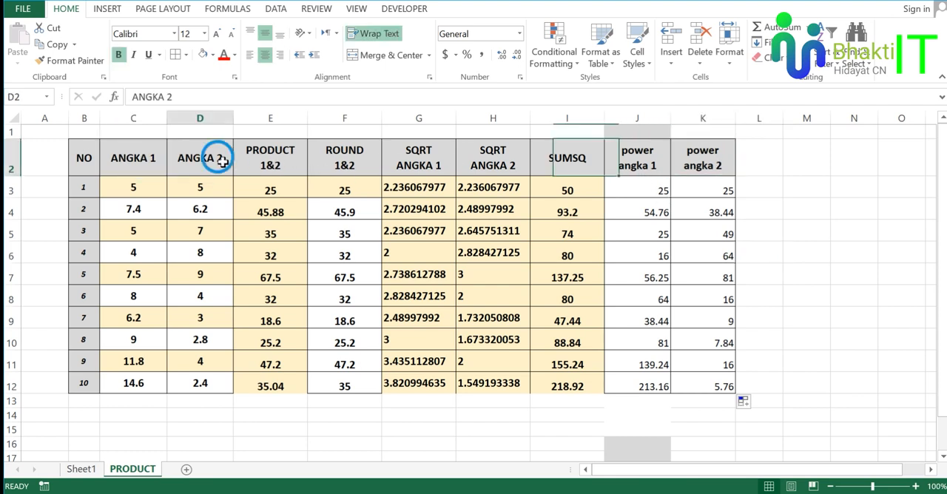
left_click(628, 190)
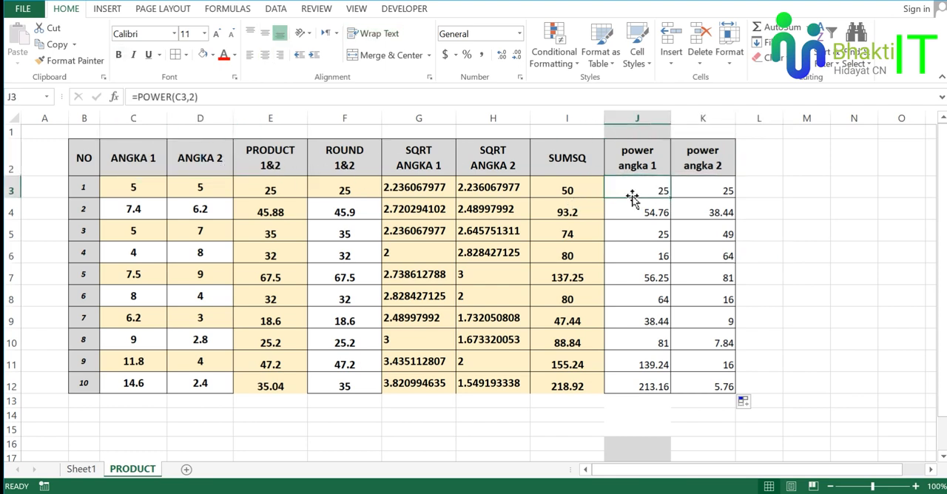
left_click(146, 191)
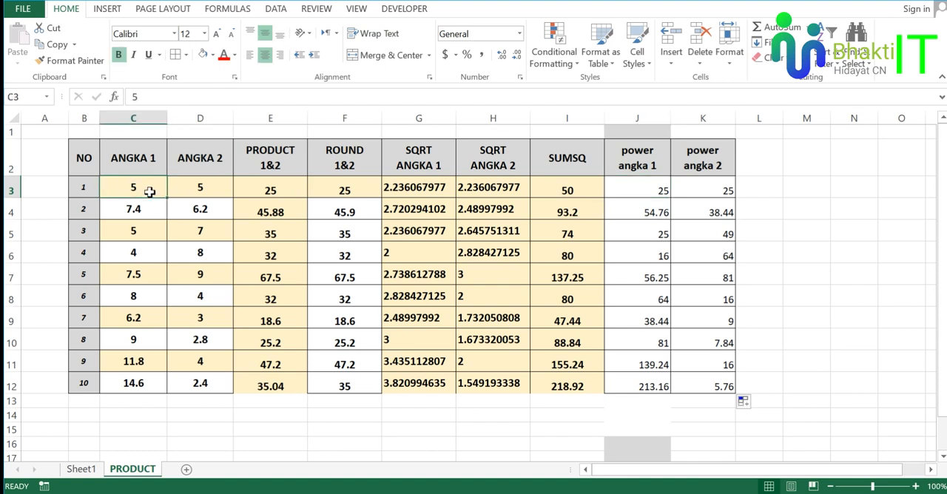
left_click(222, 188)
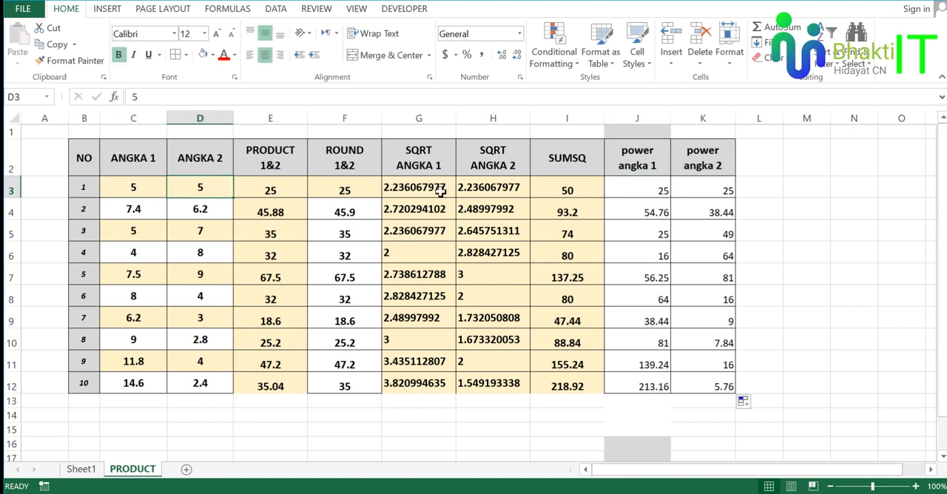
left_click_drag(637, 118, 704, 122)
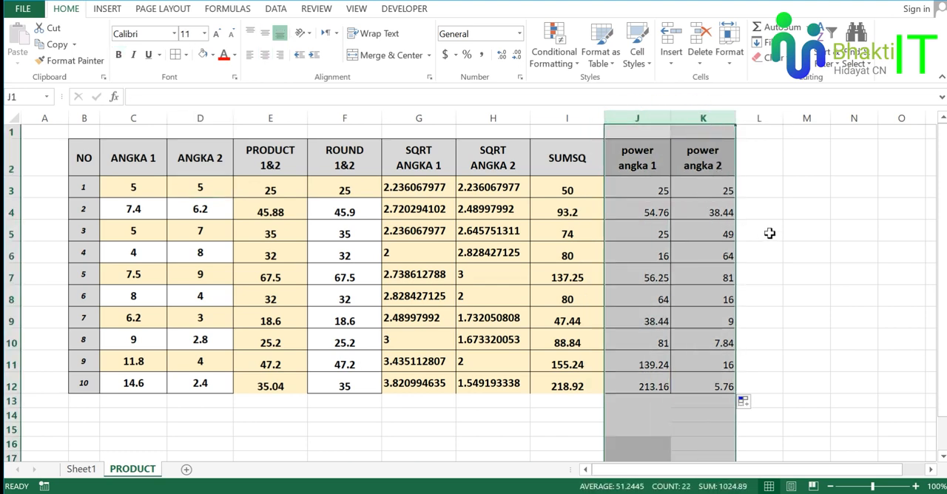
left_click(713, 191)
left_click(718, 252)
left_click(740, 313)
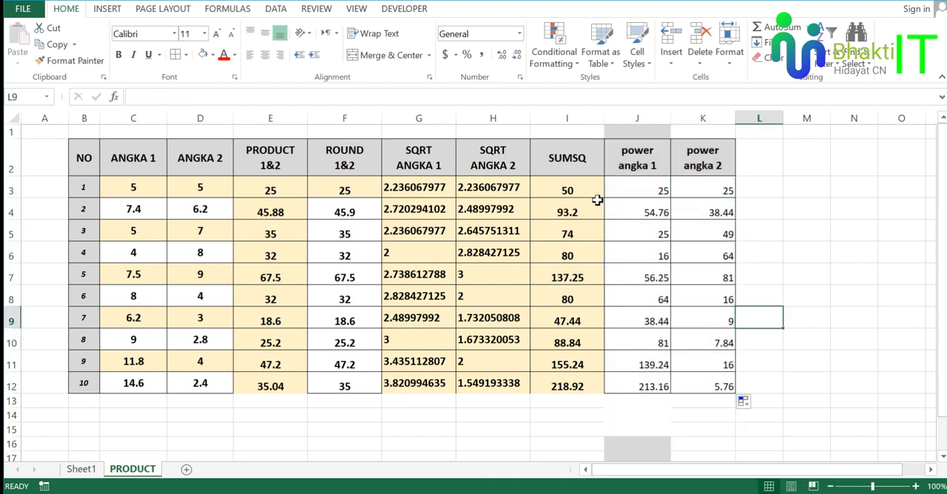
Examine the SUMSQ column and compare the formula in I3 with the POWER formulas in J3 and K3.
left_click(569, 157)
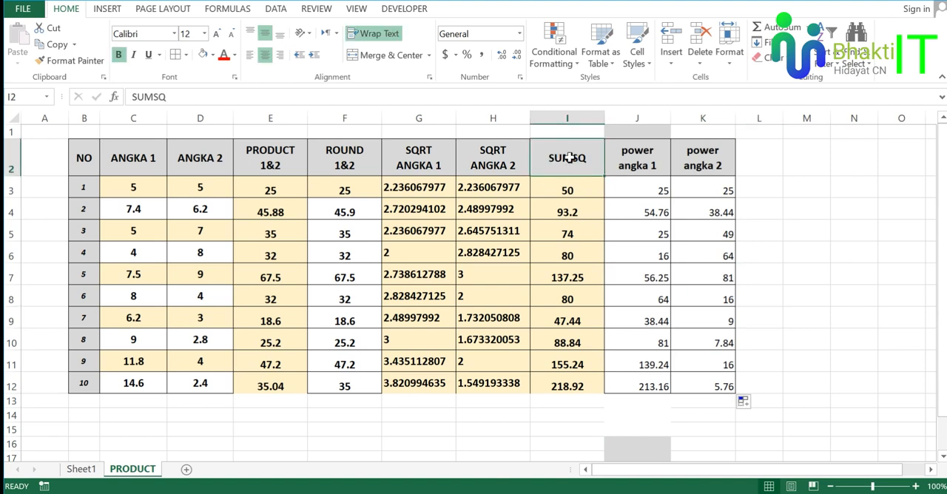
left_click(571, 118)
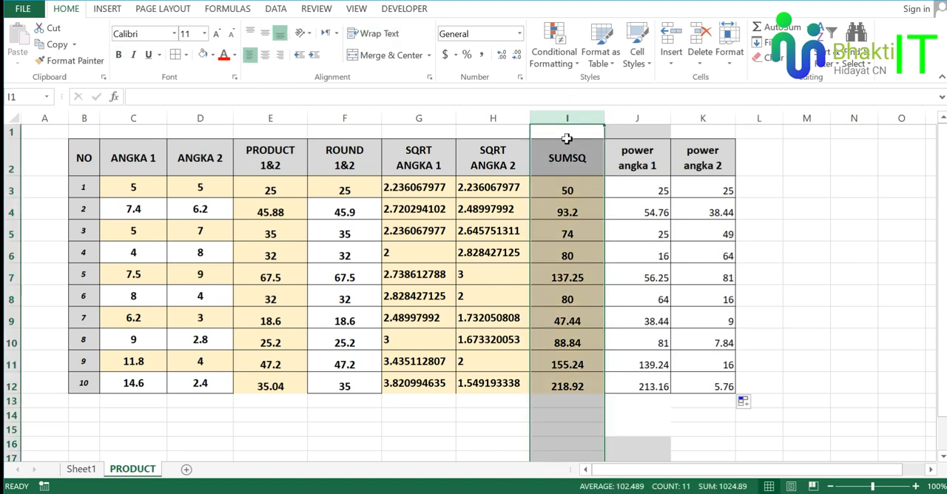
left_click(582, 190)
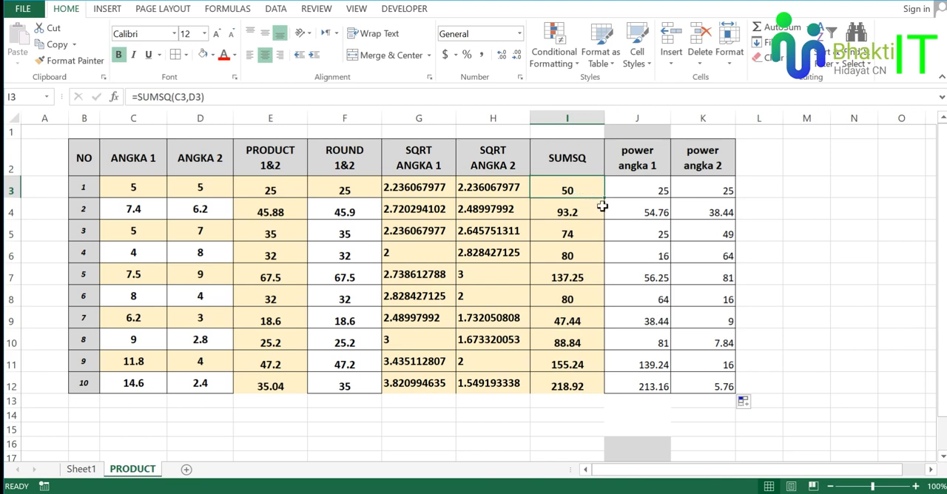
left_click(656, 192)
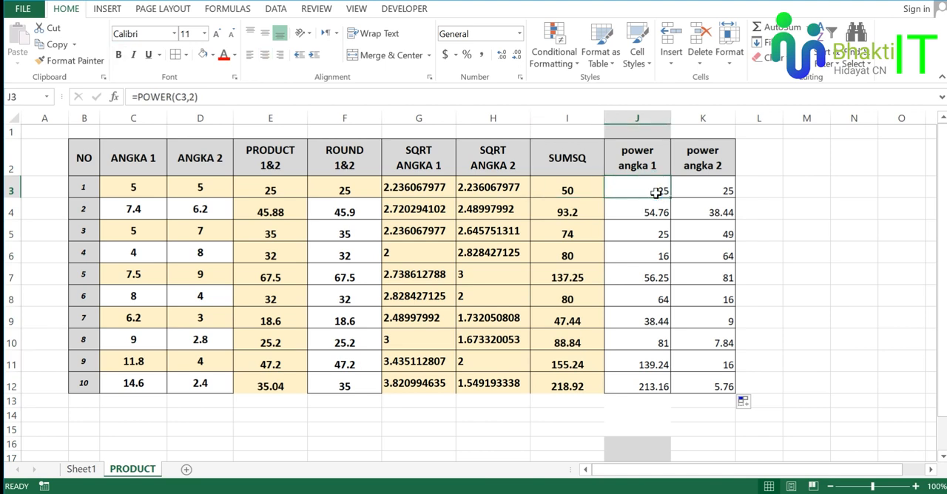
left_click(719, 188)
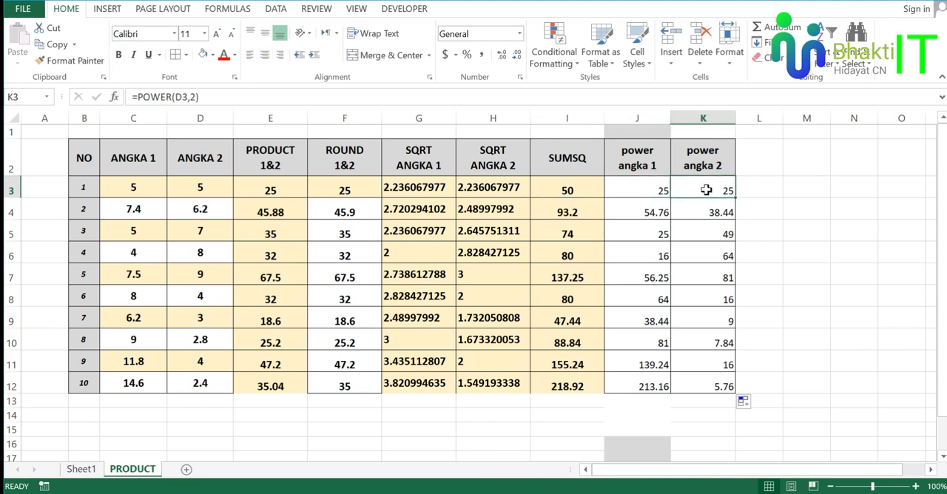
left_click(664, 187)
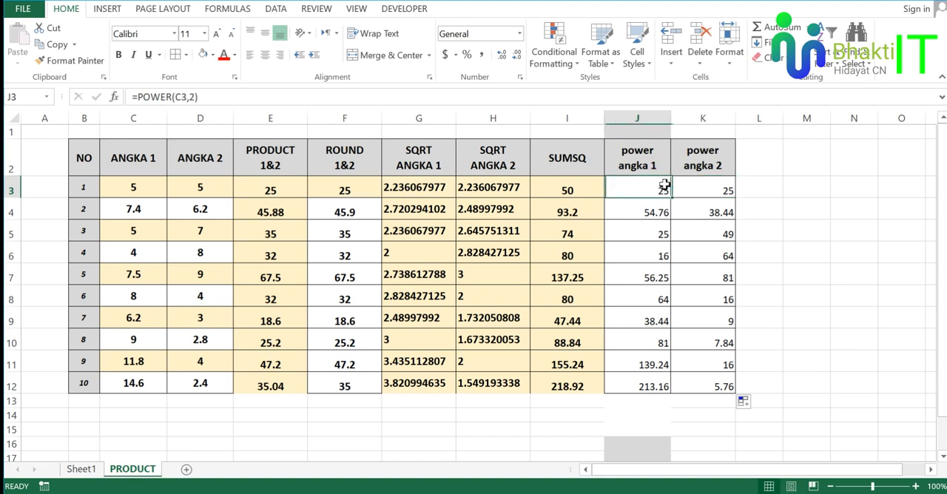
left_click(577, 188)
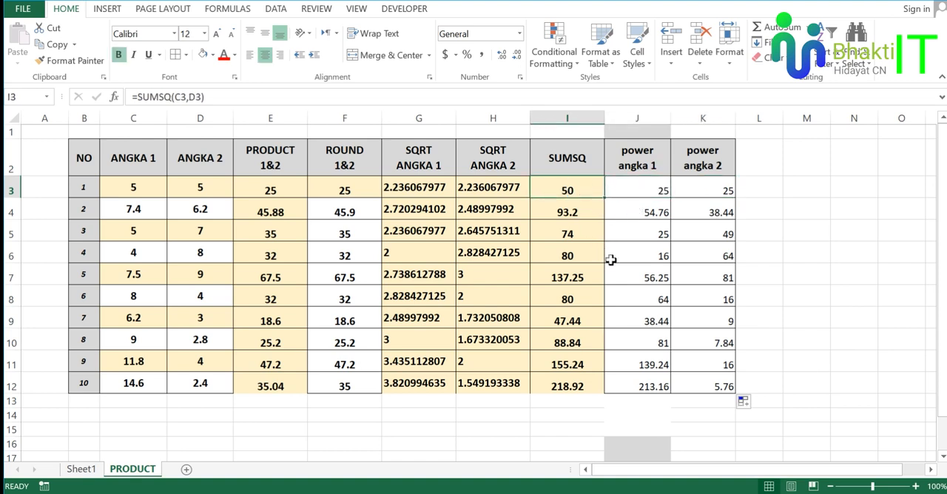
Review the calculated results in the remaining table rows, from the PRODUCT column through the power angka 2 column.
left_click_drag(567, 212, 707, 381)
left_click(631, 272)
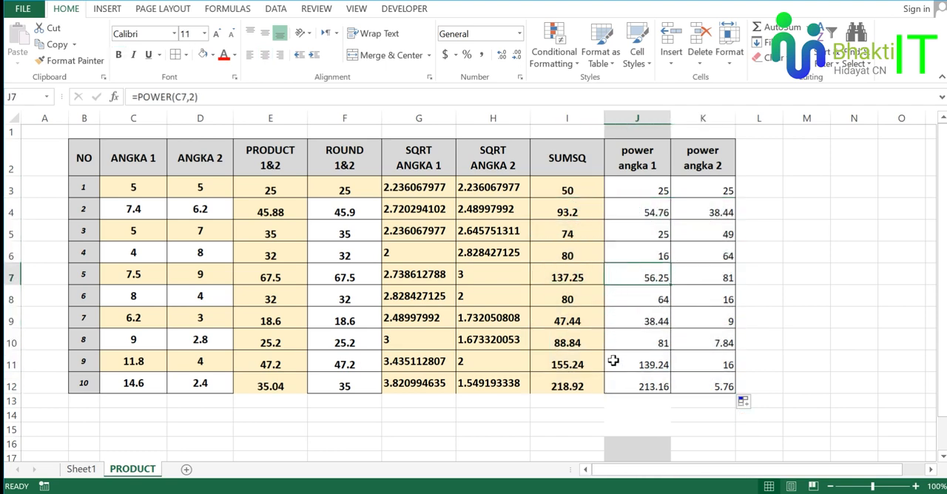
left_click_drag(596, 383, 259, 377)
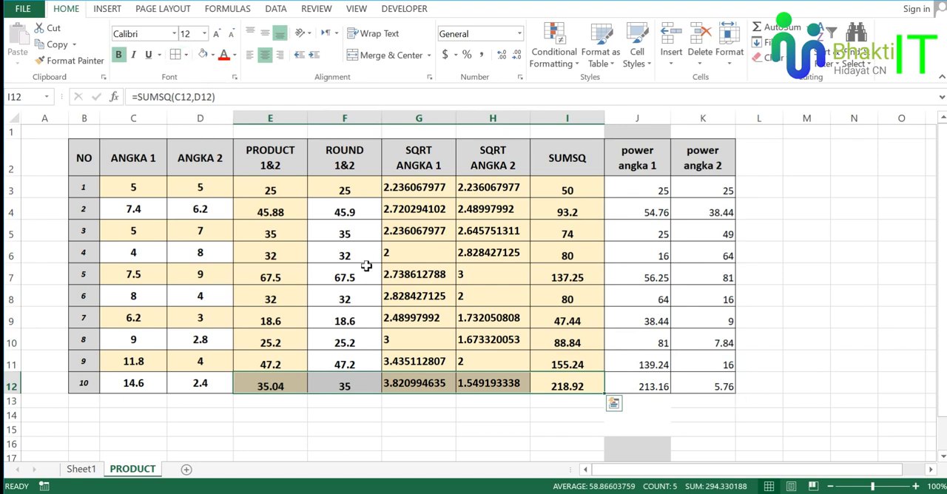
left_click(511, 289)
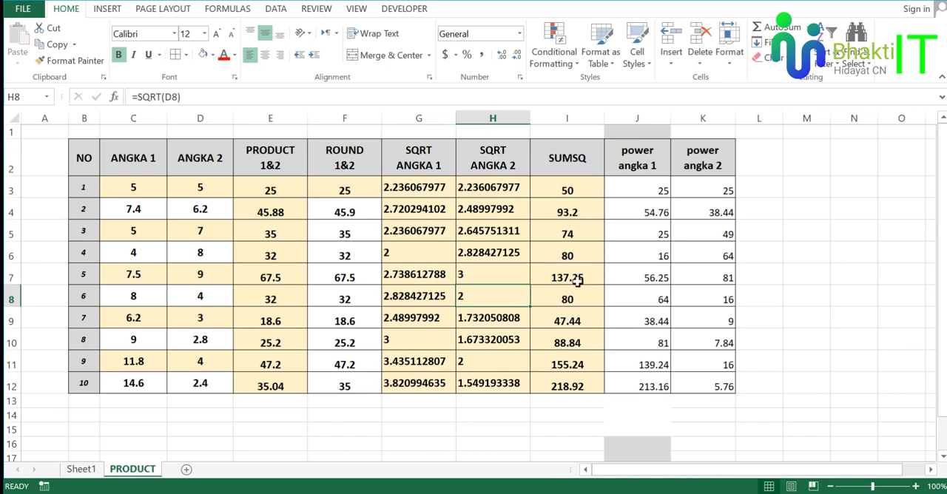
left_click(632, 254)
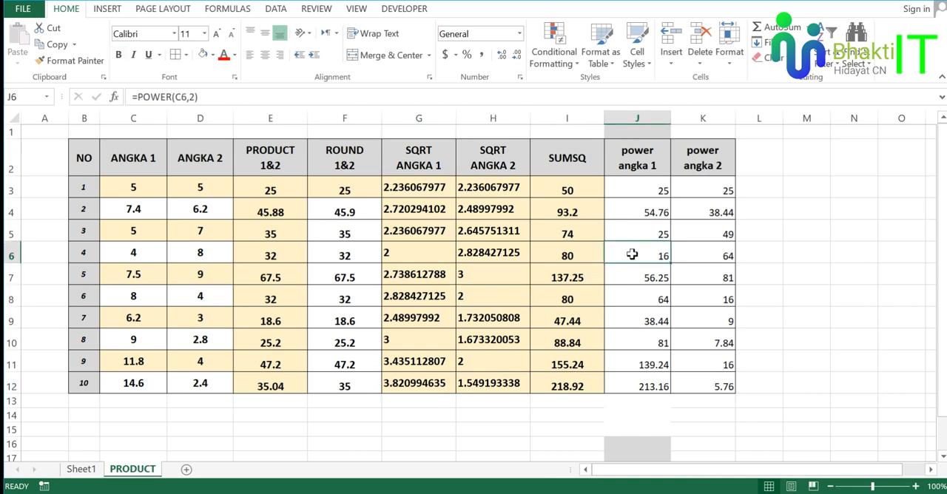
left_click(648, 196)
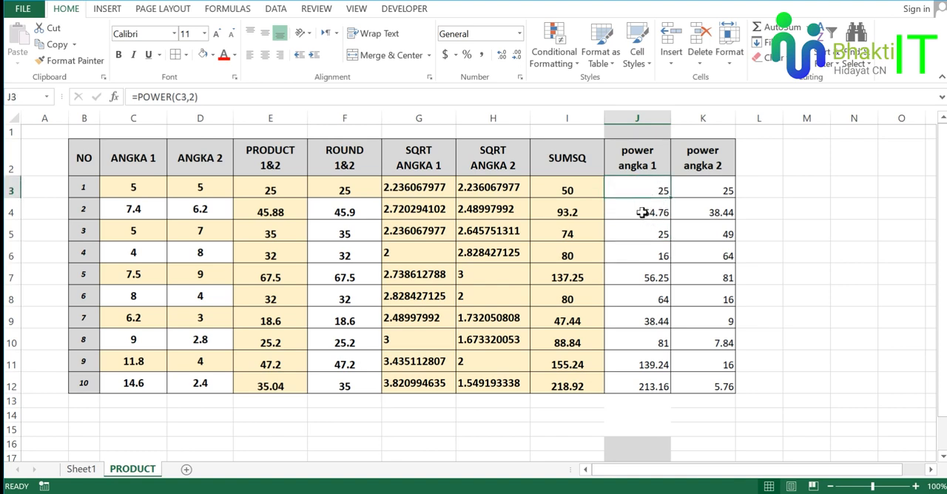
left_click(658, 252)
left_click(696, 296)
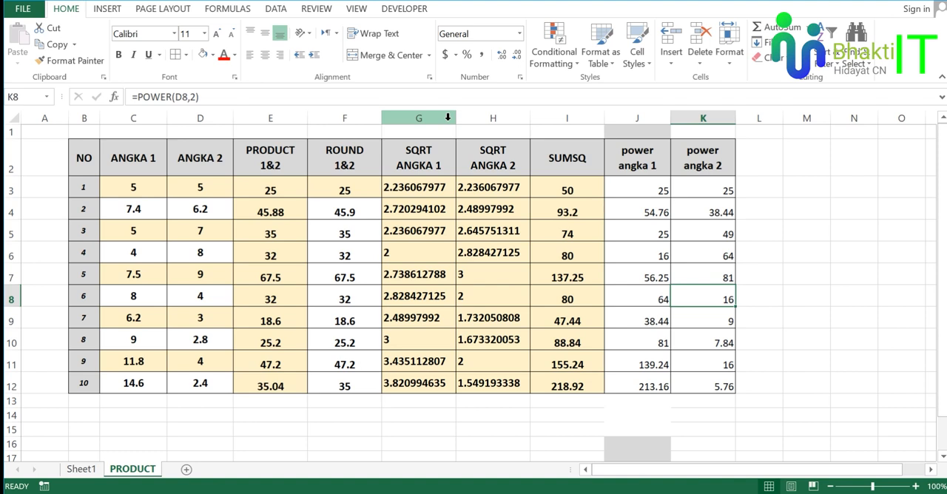
left_click(629, 131)
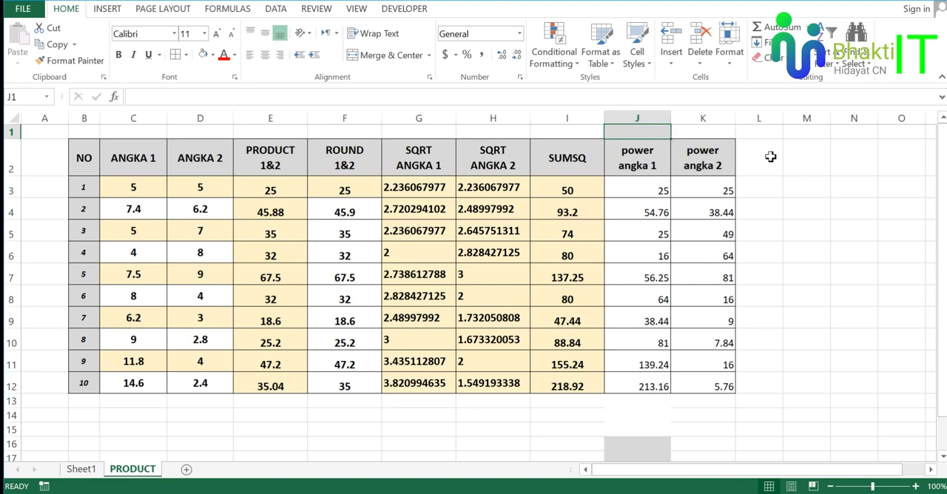